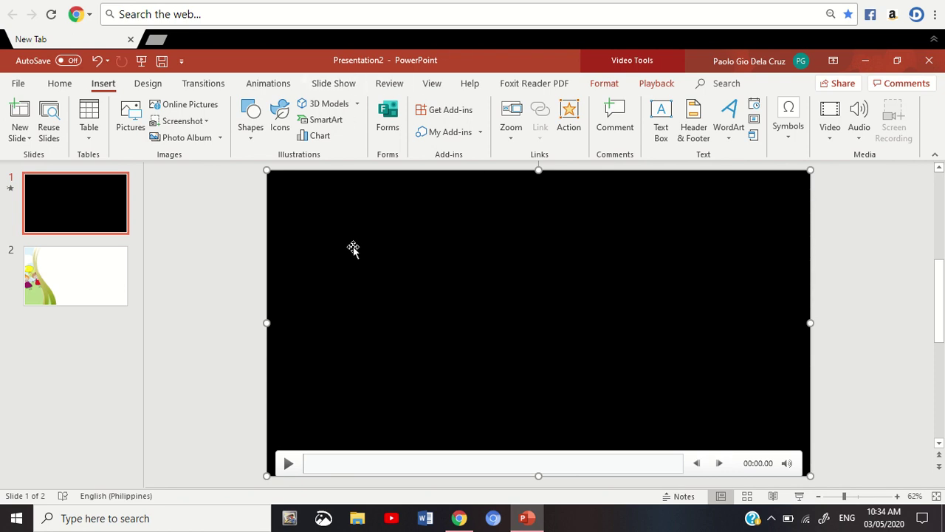
Step: Delete the video from slide 1
key("Delete")
key("Delete")
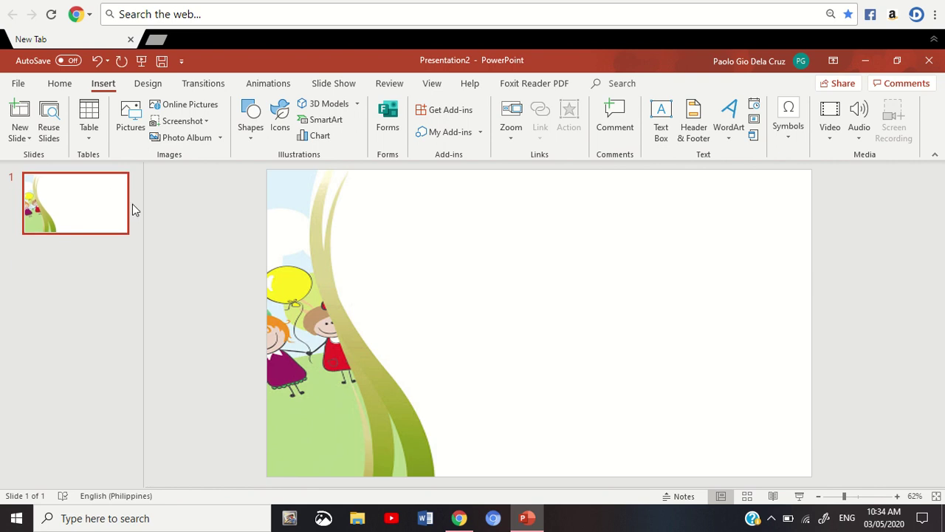
Step: Add blank slides with the children-and-balloon background using Ctrl+M, then return to slide 1
left_click(61, 84)
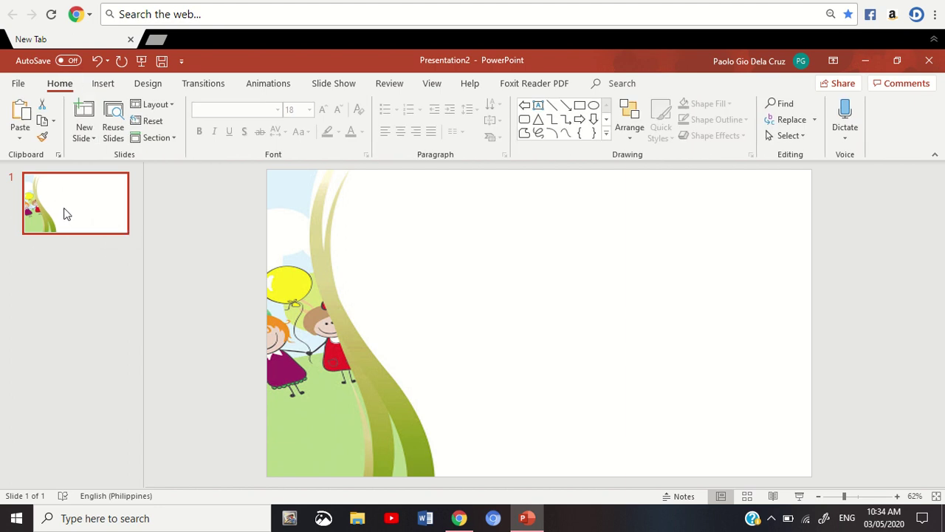
left_click(85, 139)
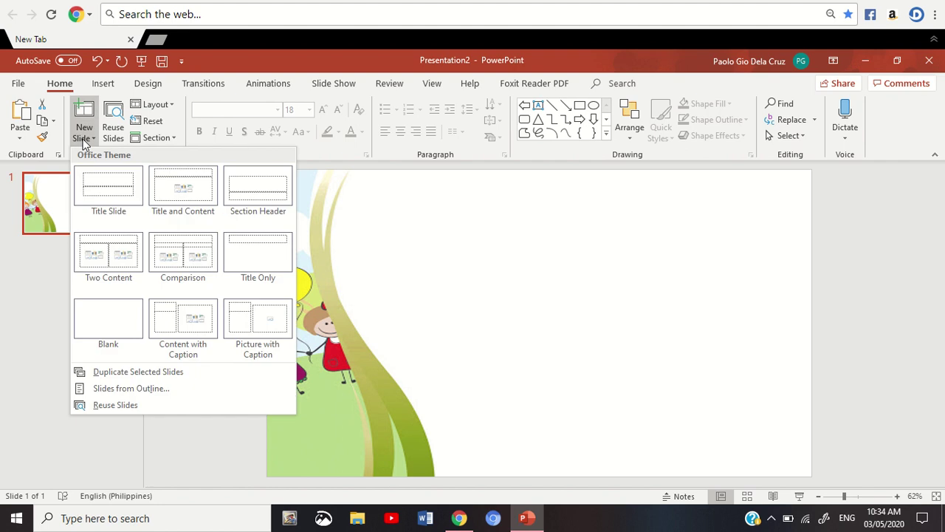
left_click(83, 140)
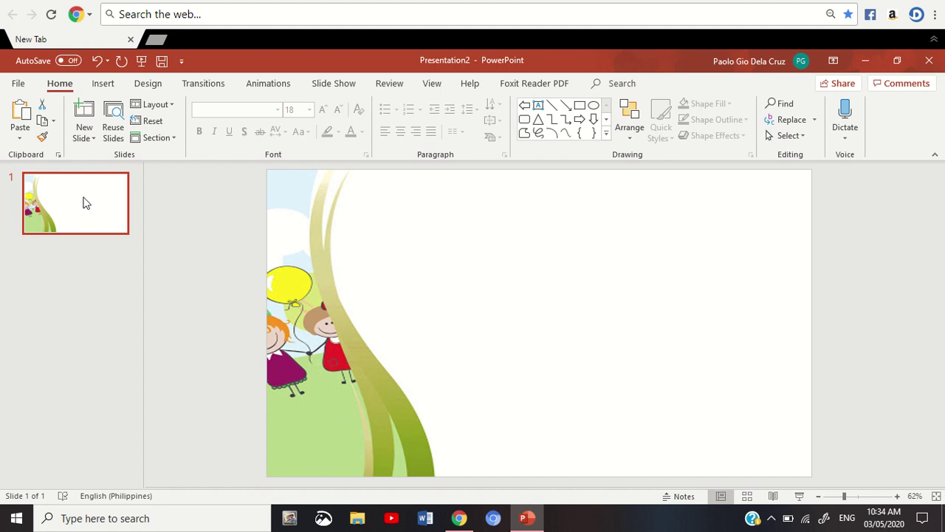
key("ctrl+m")
key("ctrl+m")
key("ctrl+m")
key("ctrl+m")
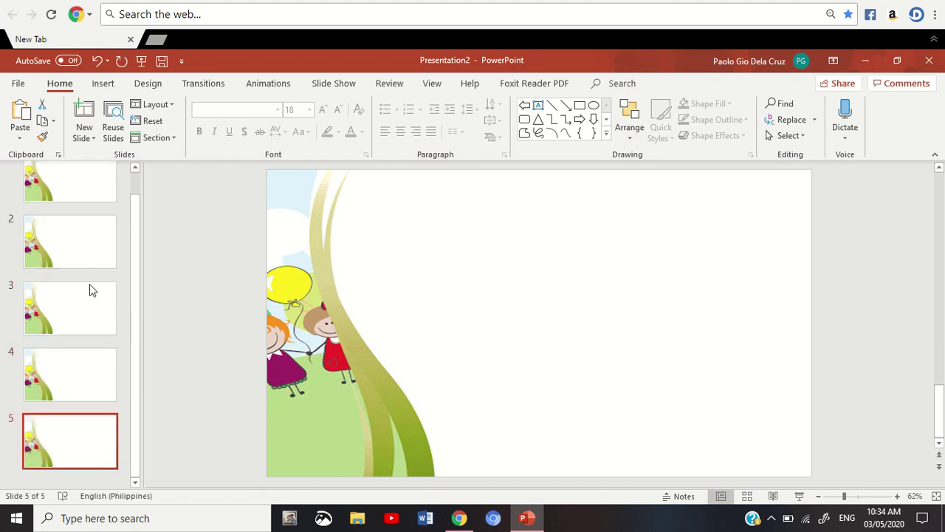
scroll(91, 291, "up", 2)
left_click(46, 203)
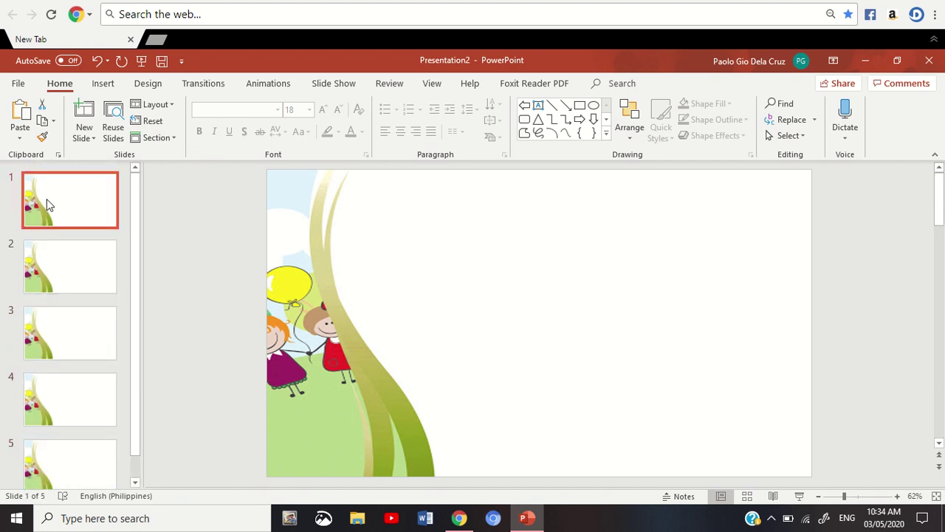
left_click(94, 85)
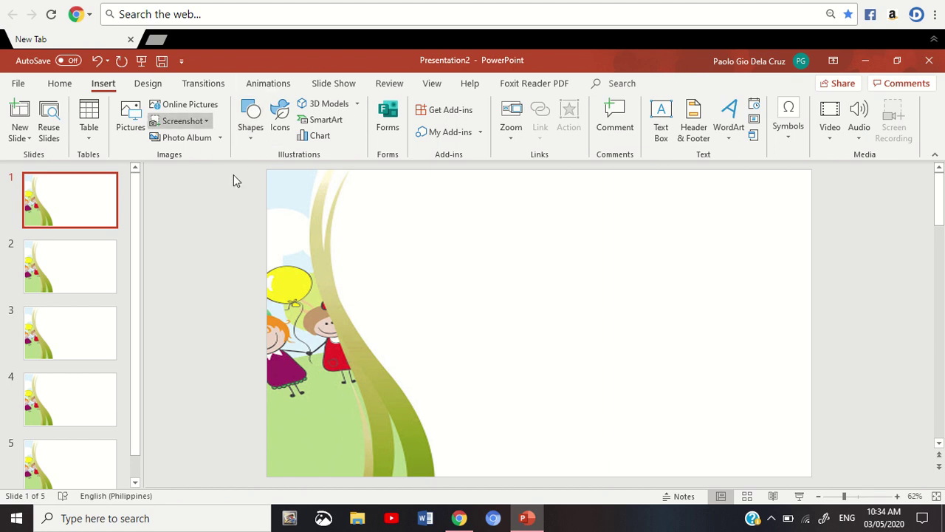
Step: Insert first-style WordArt across slide 1's top reading '1. Sino ang pambansang bayani ng Pilipinas'
left_click(724, 141)
left_click(731, 170)
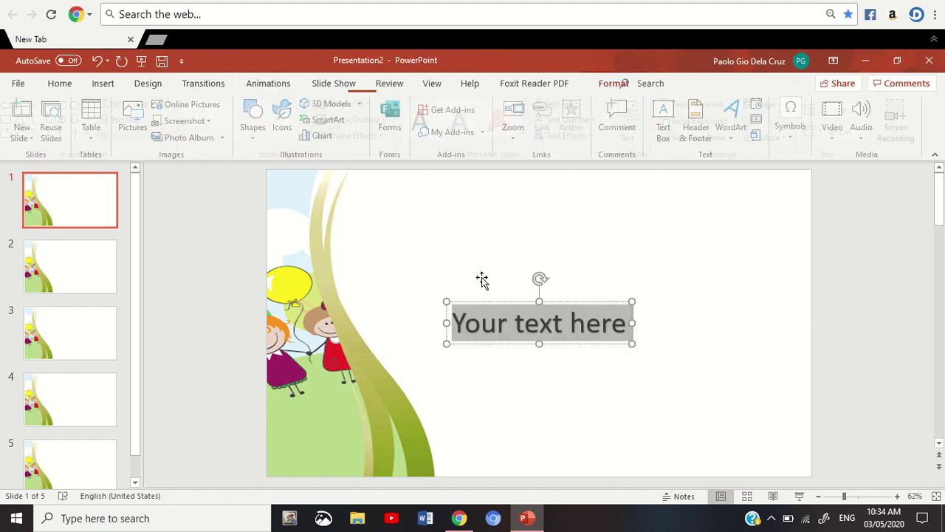
left_click_drag(509, 303, 411, 185)
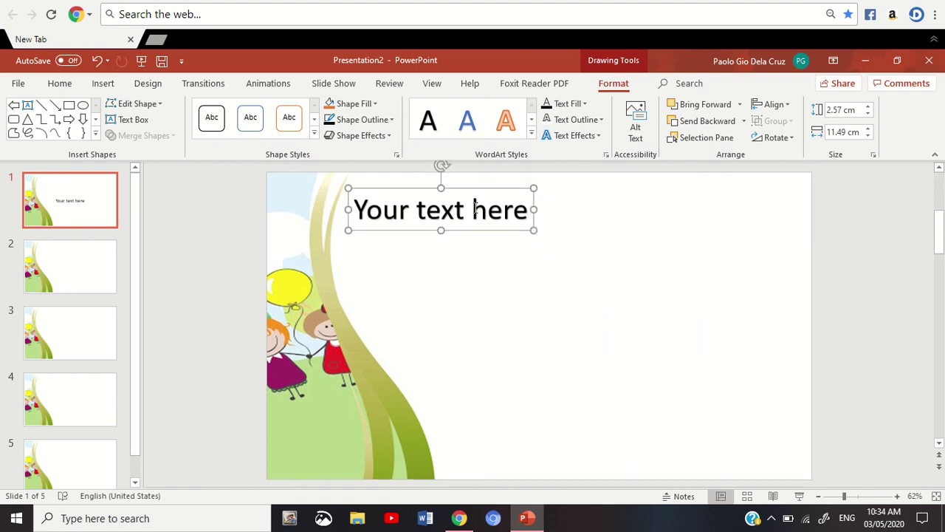
left_click_drag(541, 212, 789, 211)
left_click(652, 213)
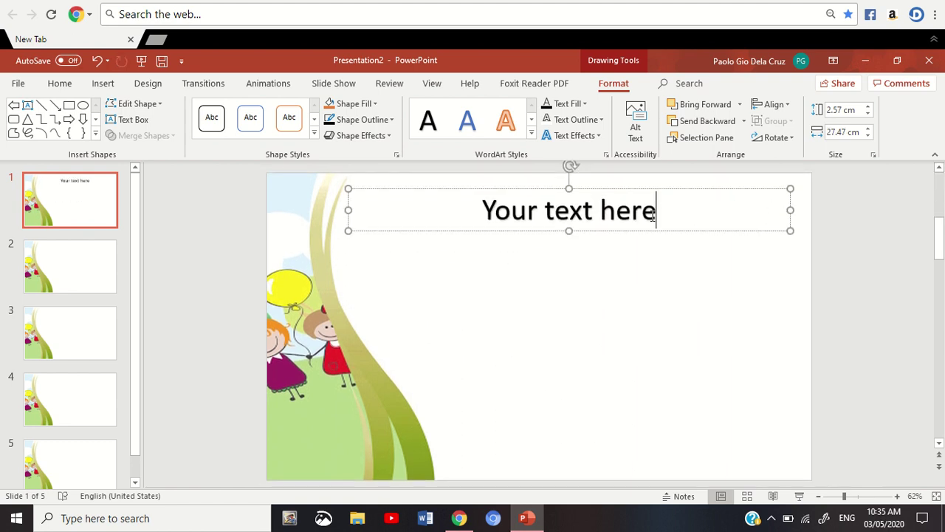
key("ctrl+a")
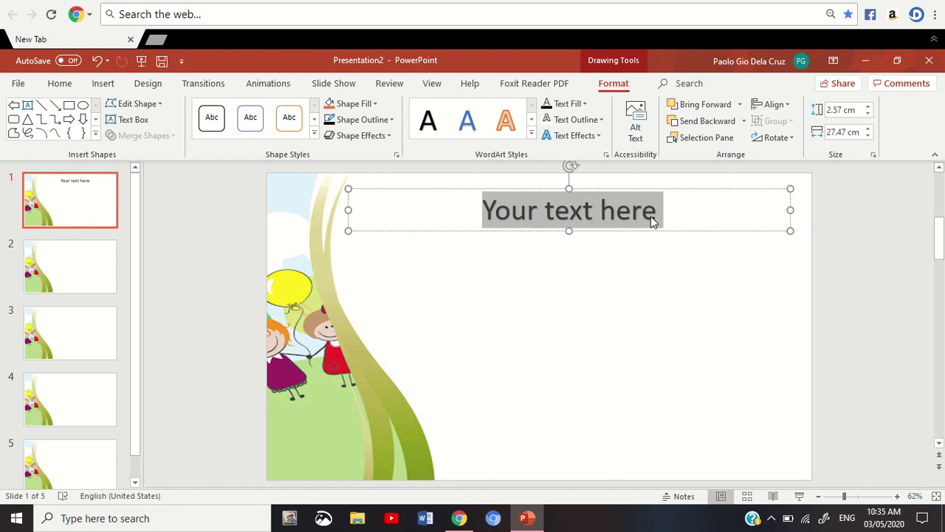
type("1.")
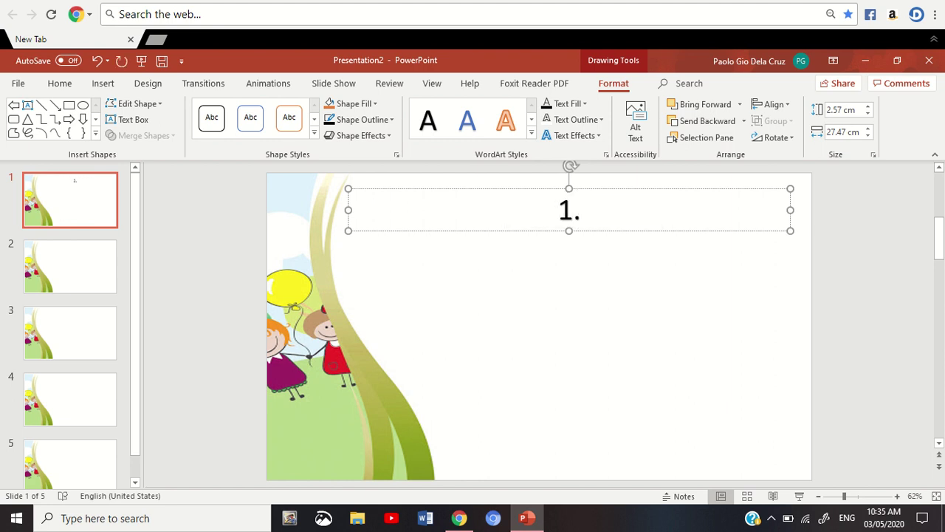
type(" Sino ang")
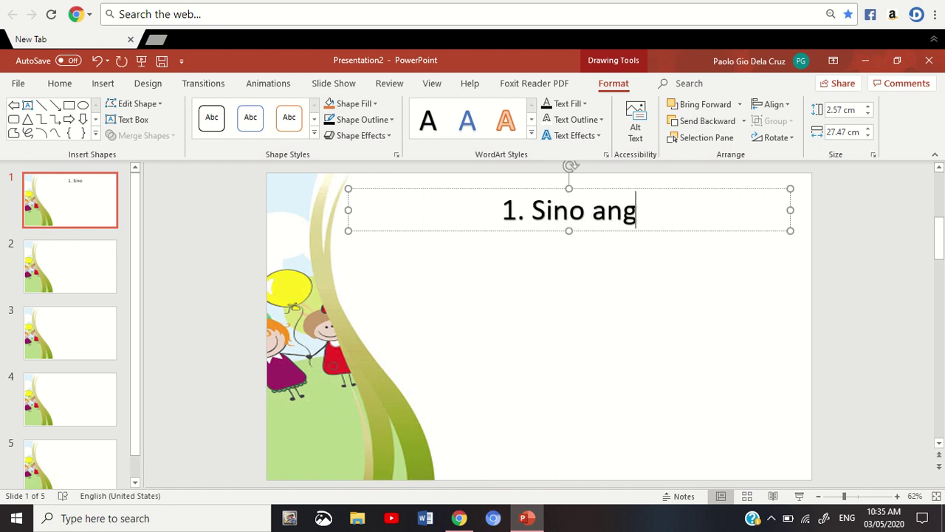
type(" pambansang")
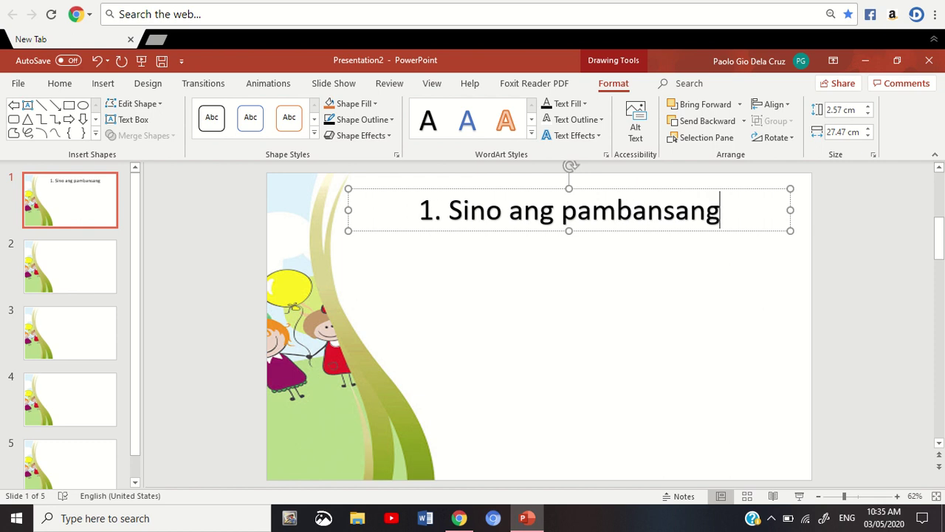
type(" bayani ng Pi")
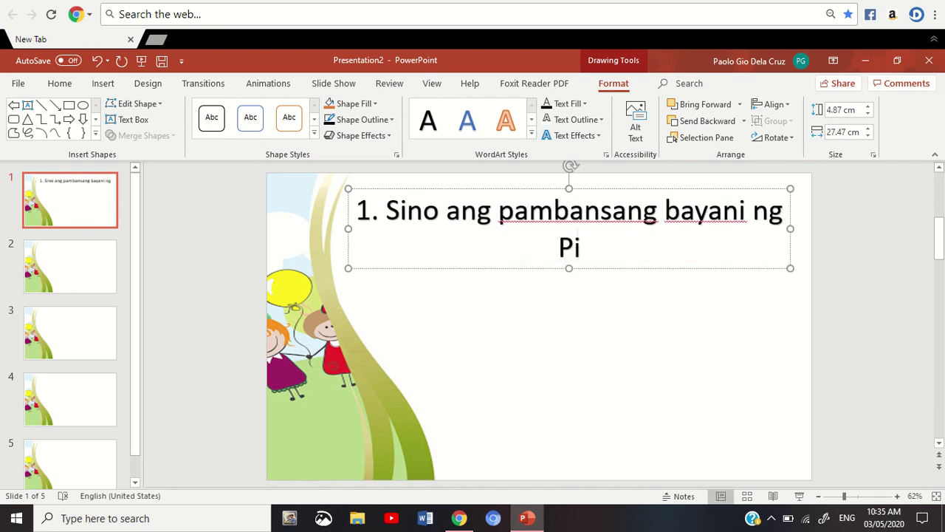
type("lipinas")
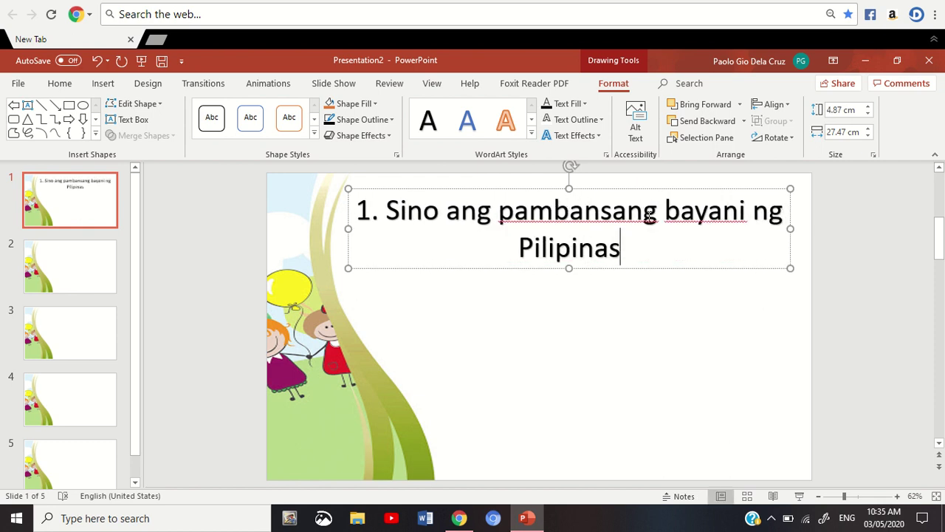
Step: Format the question text as bold Century Gothic
key("ctrl+a")
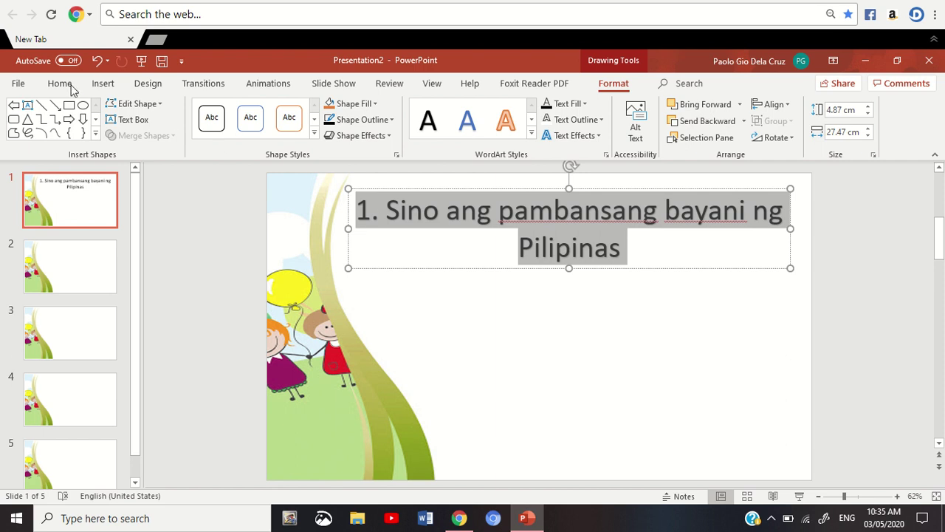
left_click(49, 84)
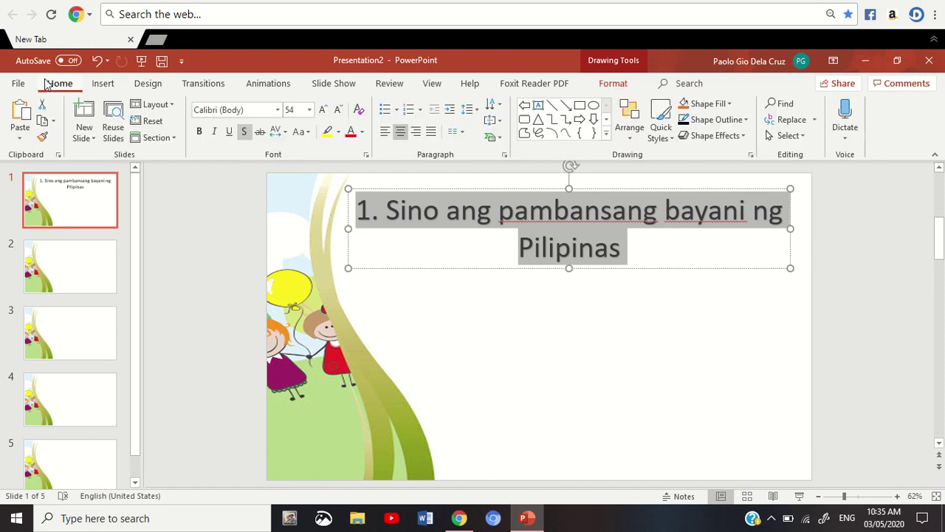
left_click(277, 110)
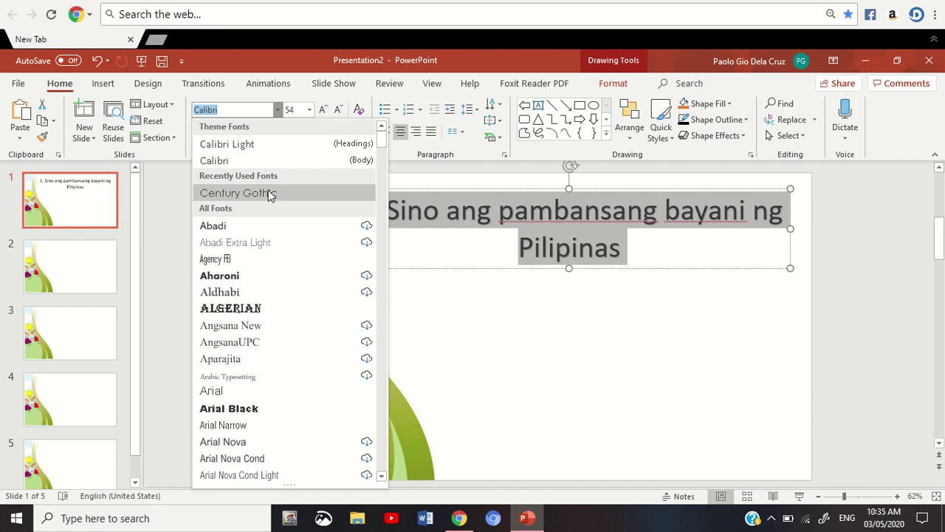
left_click(268, 191)
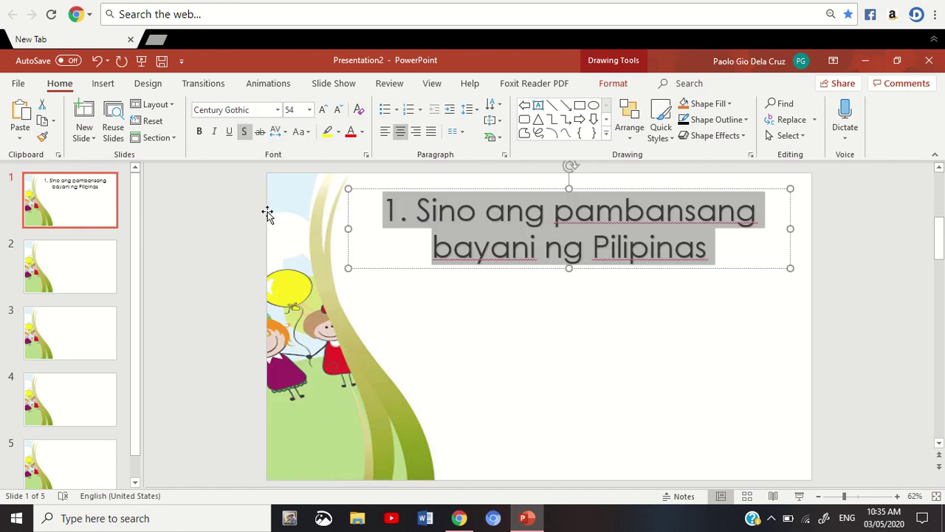
left_click(198, 132)
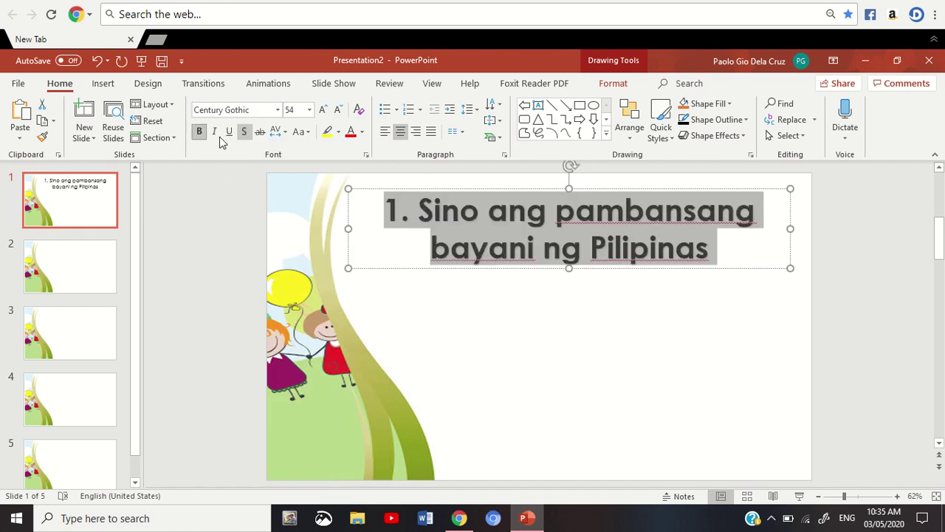
left_click(835, 288)
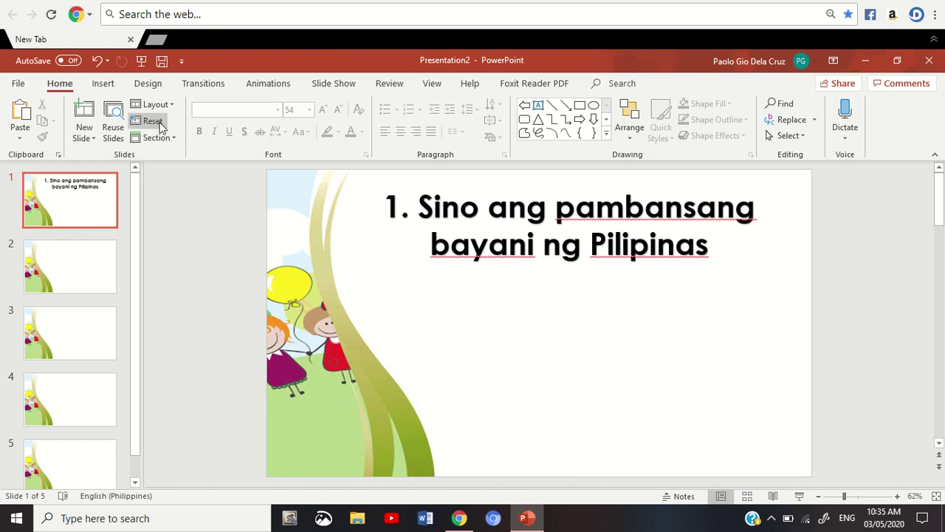
Step: Draw a wide blue rectangle below the question and copy it
left_click(102, 84)
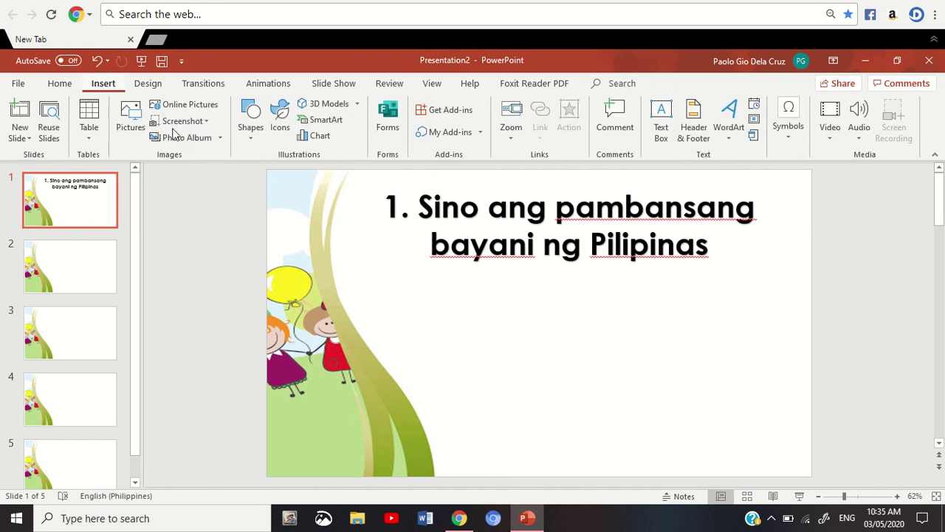
left_click(248, 144)
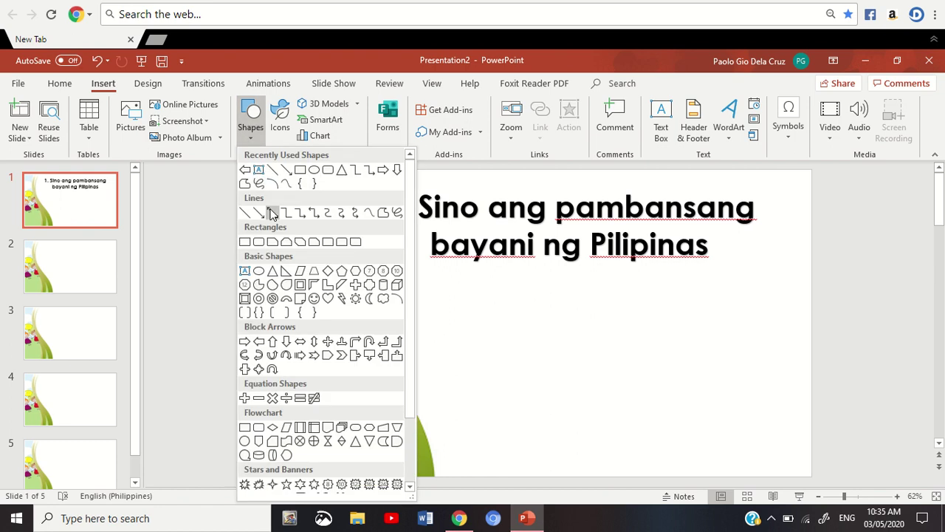
left_click(310, 178)
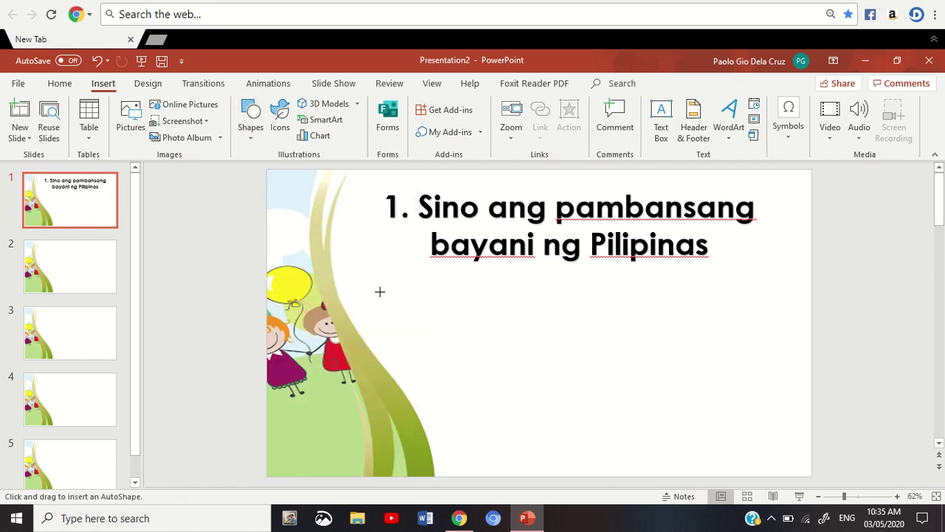
left_click_drag(379, 291, 783, 337)
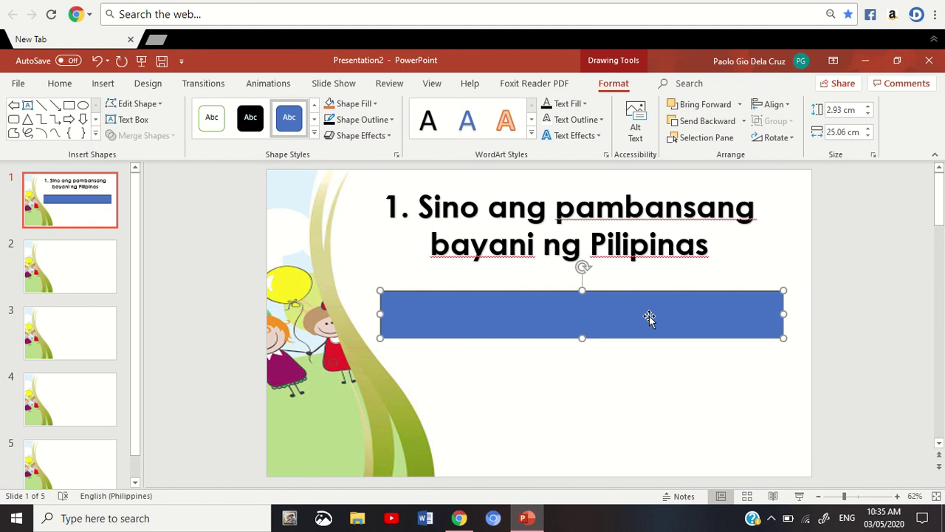
right_click(649, 318)
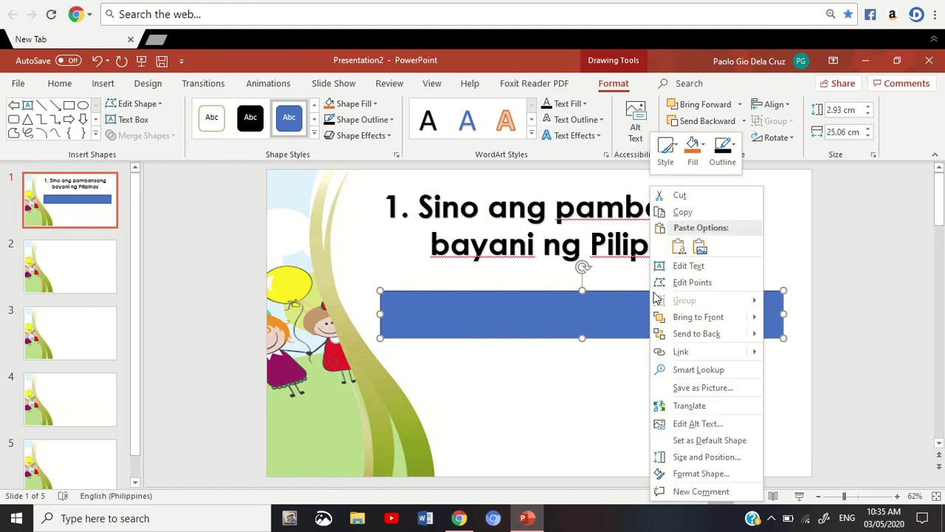
left_click(688, 213)
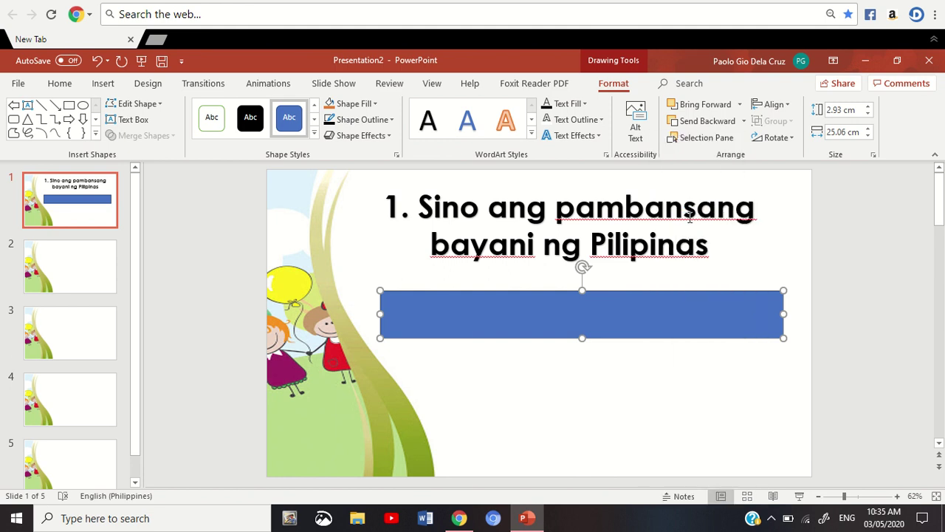
Step: Paste two copies, stack them beneath the original, and select all three rectangles
right_click(533, 323)
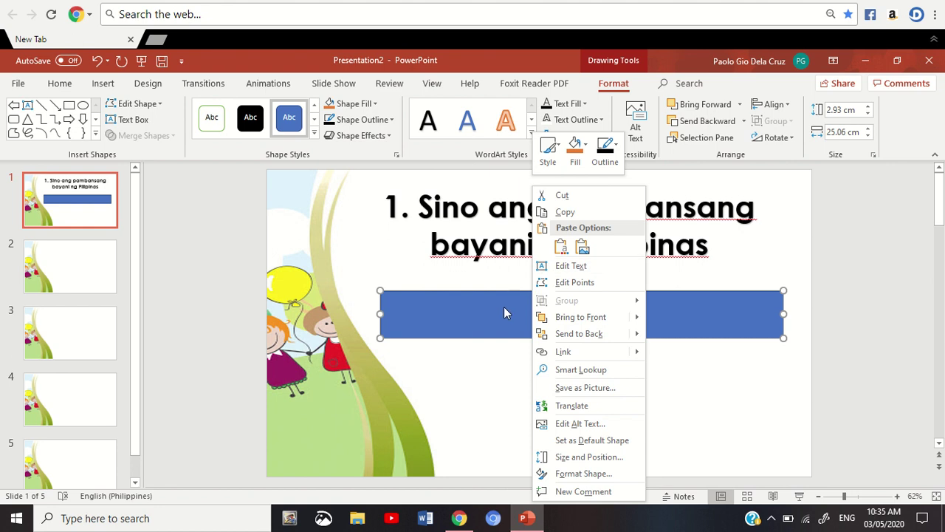
left_click(472, 308)
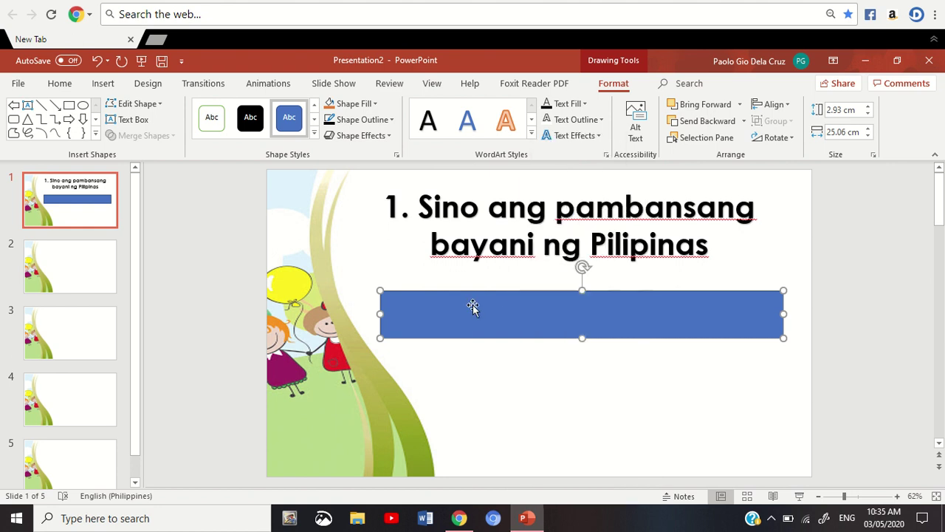
right_click(472, 308)
left_click(448, 316)
key("ctrl+v")
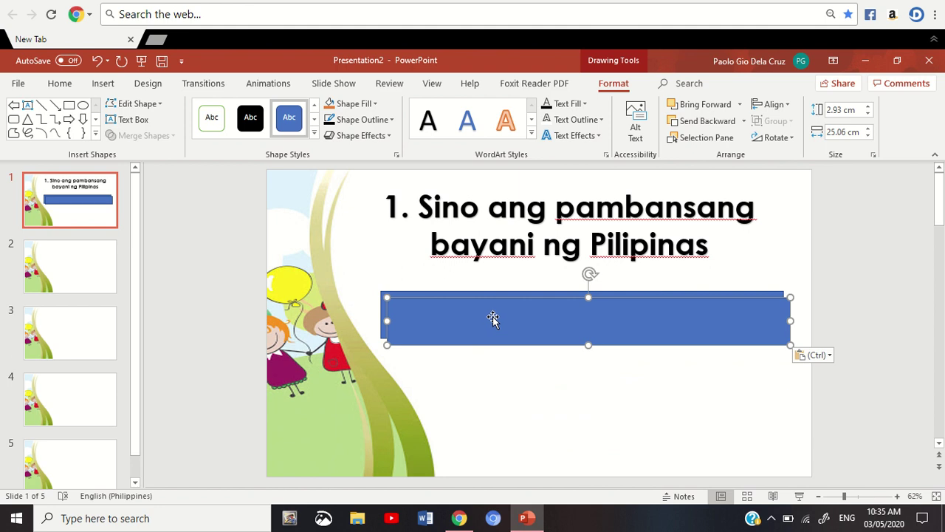
left_click_drag(492, 320, 488, 364)
key("ctrl+v")
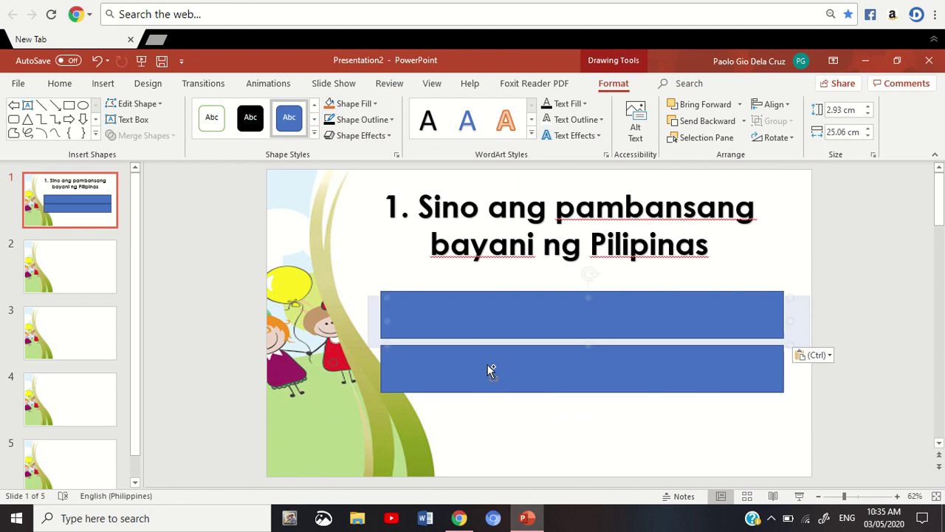
left_click_drag(508, 314, 502, 415)
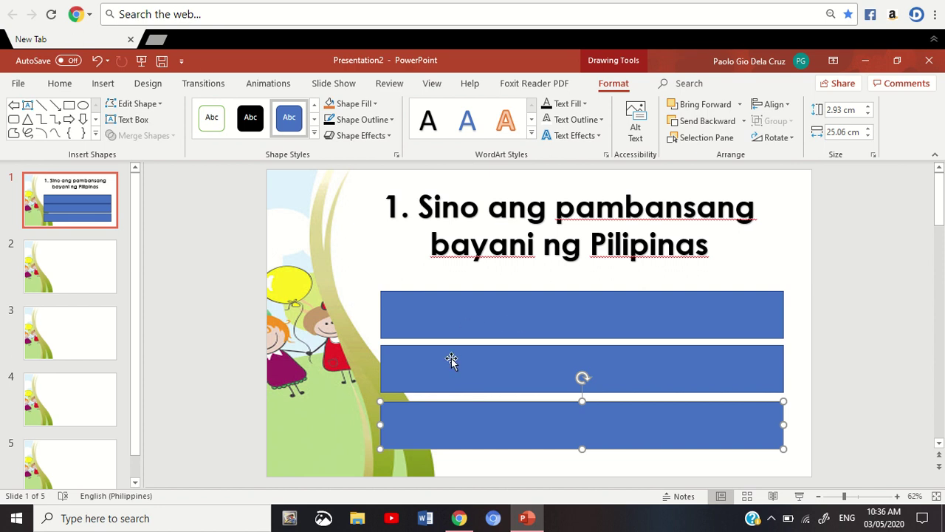
left_click(443, 381, "shift")
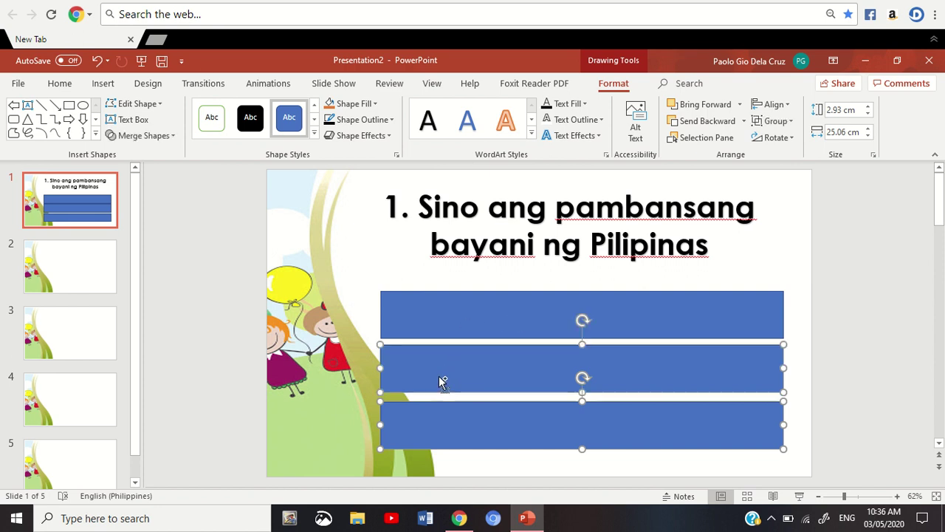
left_click(471, 314, "shift")
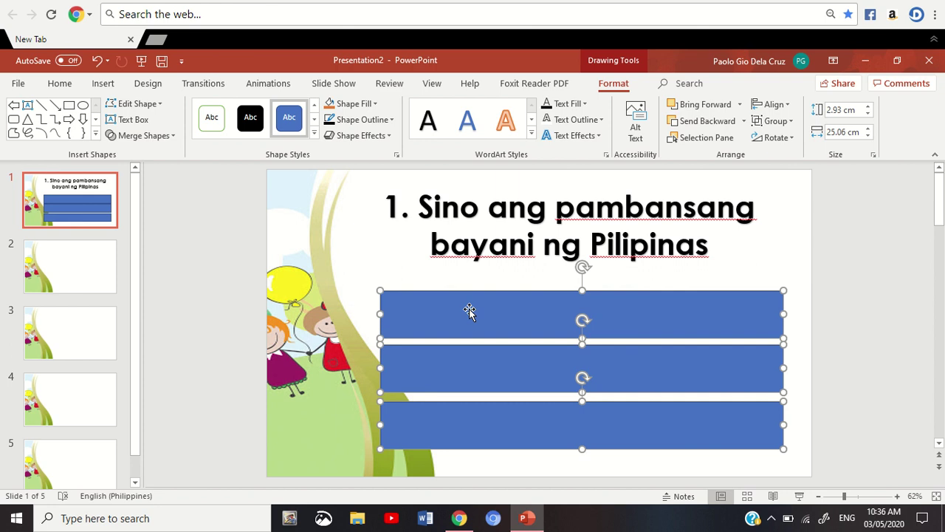
Step: Apply the white-fill, black-outline shape style to the three rectangles
left_click(313, 136)
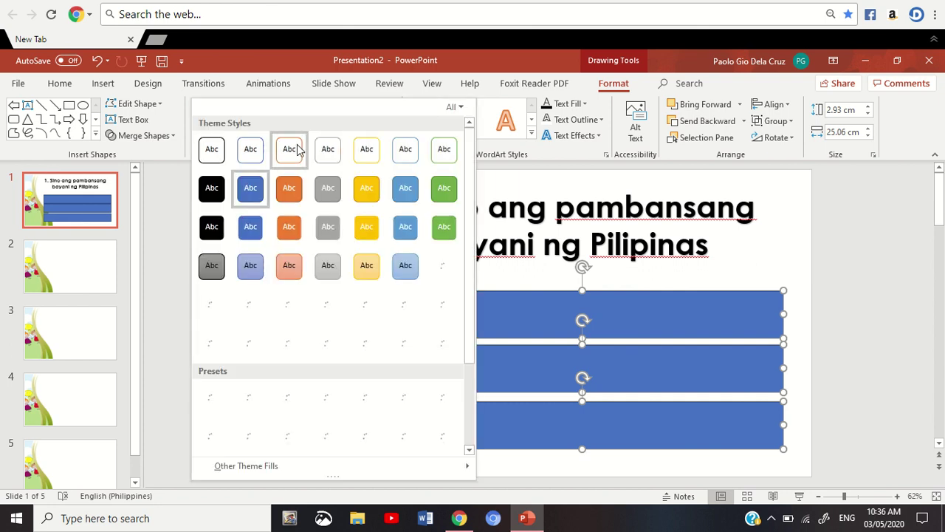
left_click(220, 150)
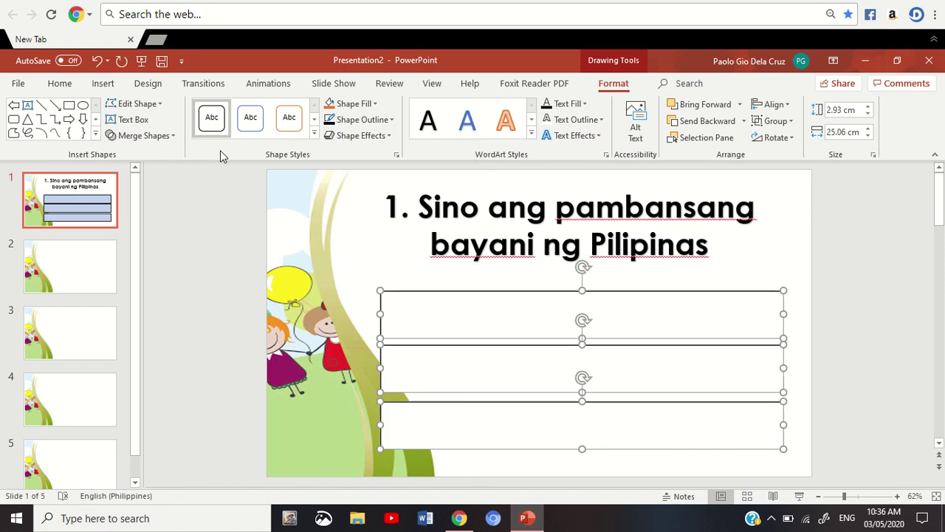
left_click(839, 358)
Step: Type 'Andres Bonifacio' in the top box in Century Gothic size 60
left_click(559, 319)
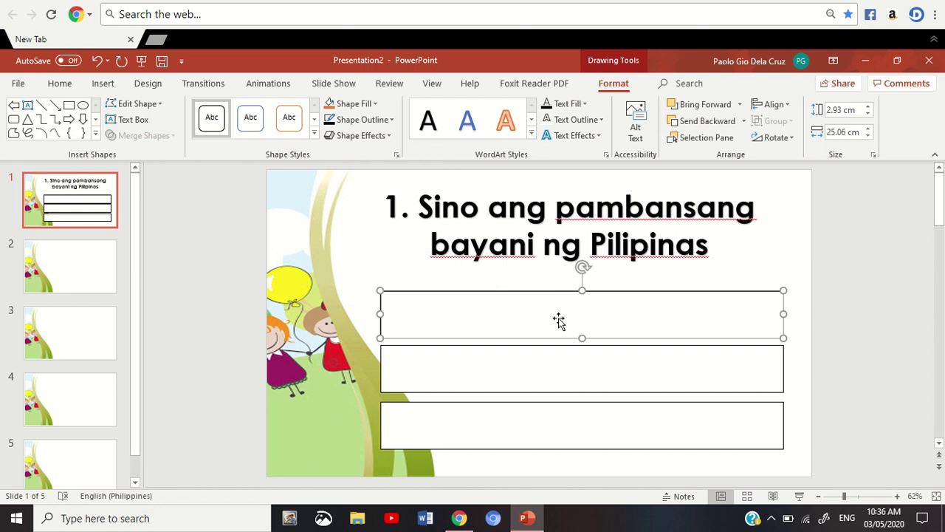
right_click(558, 318)
left_click(610, 264)
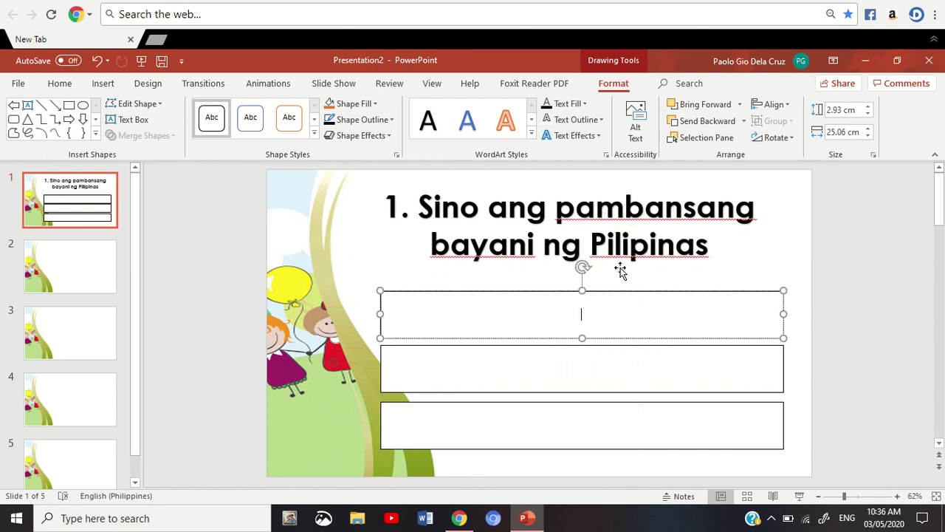
type("Andres Bonifacio")
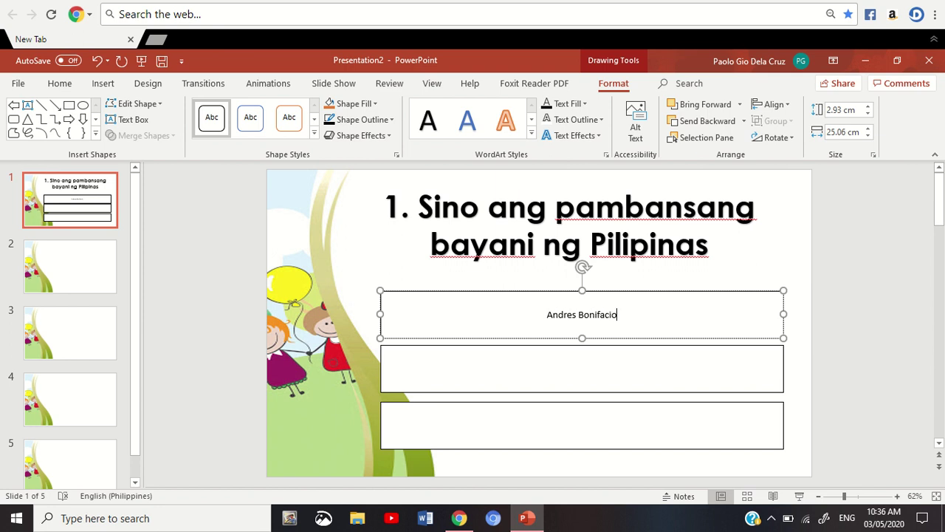
key("ctrl+a")
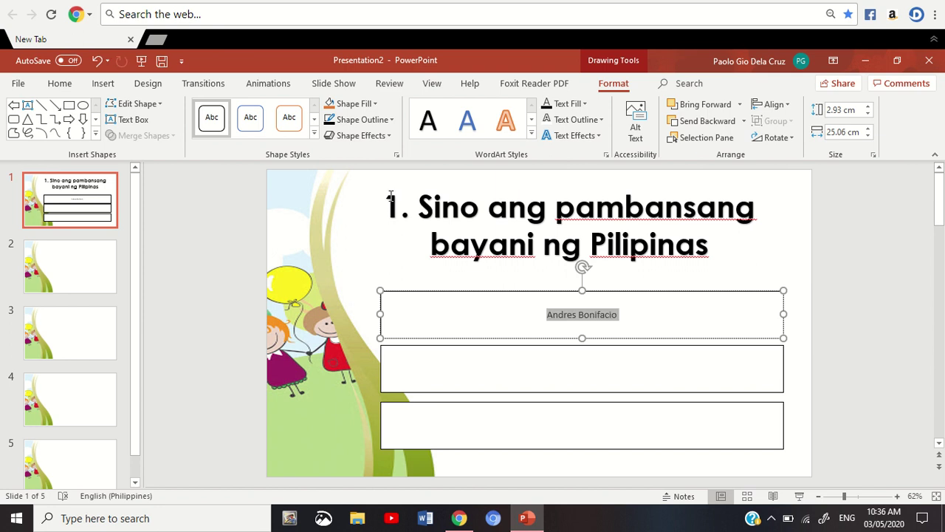
left_click(59, 84)
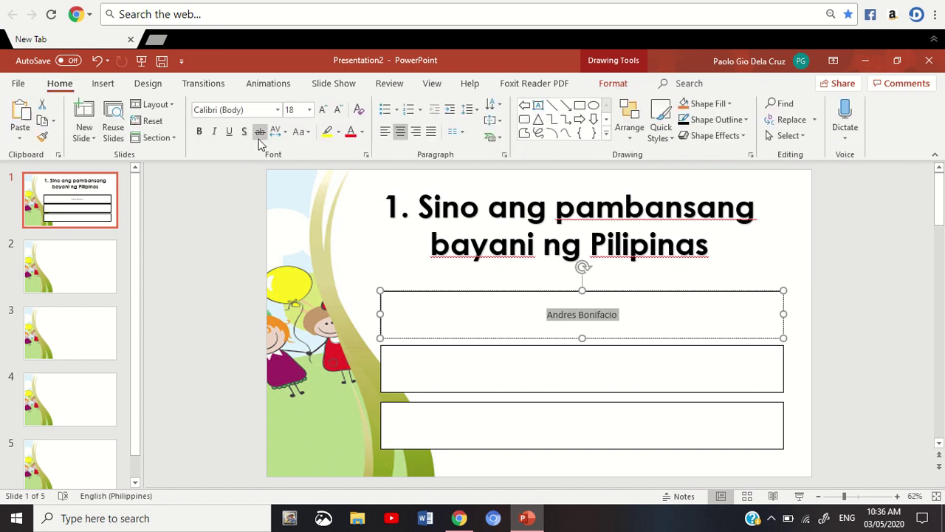
left_click(277, 109)
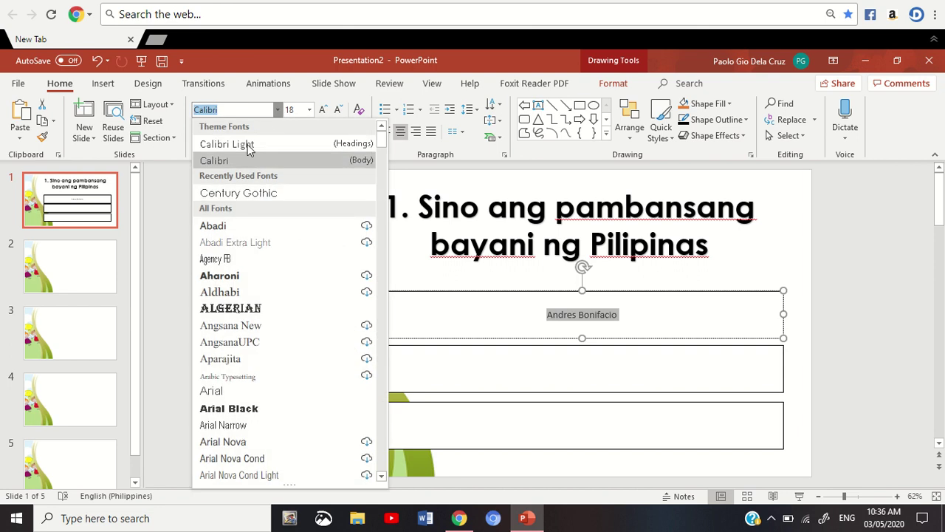
left_click(254, 192)
left_click(292, 110)
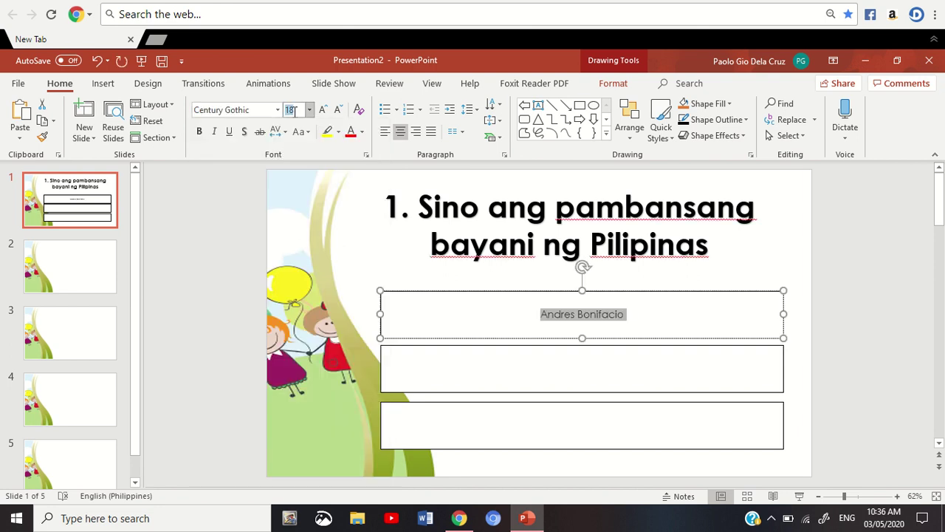
type("60")
key("Return")
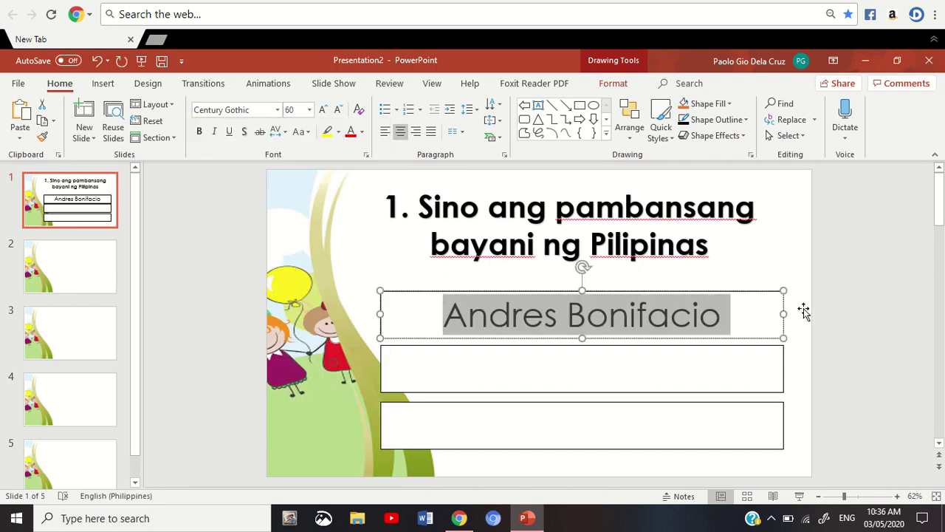
Step: Type 'Emilio Aguinaldo' in the second box in Century Gothic size 60
left_click(830, 302)
left_click(592, 365)
right_click(593, 365)
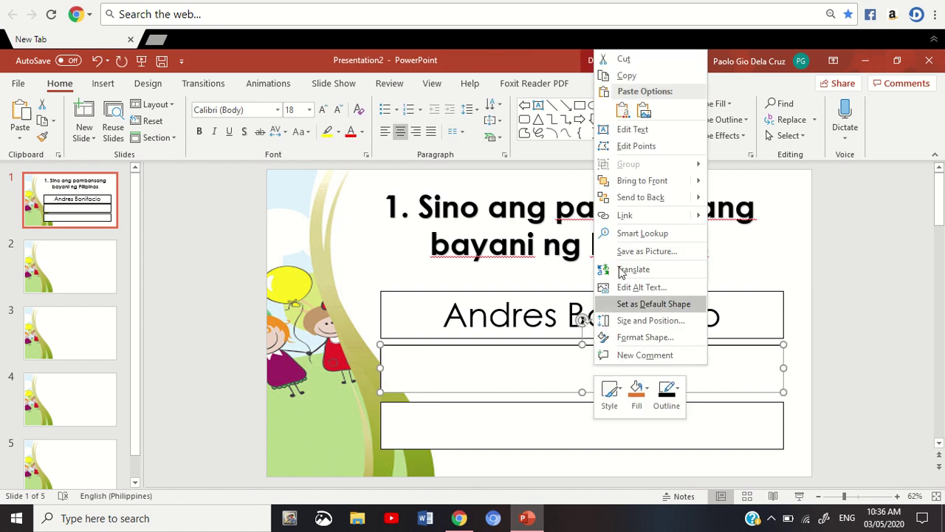
left_click(633, 129)
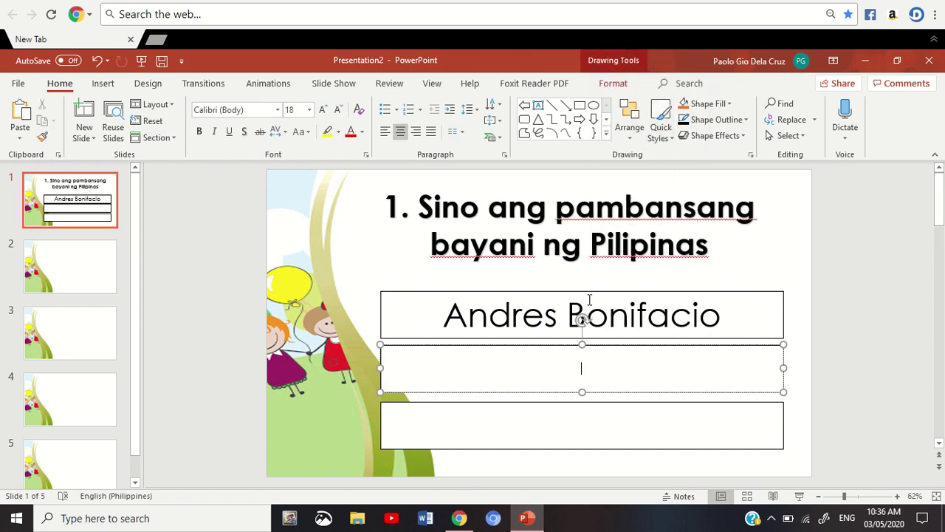
type("Emilio Aguinaldo")
key("ctrl+a")
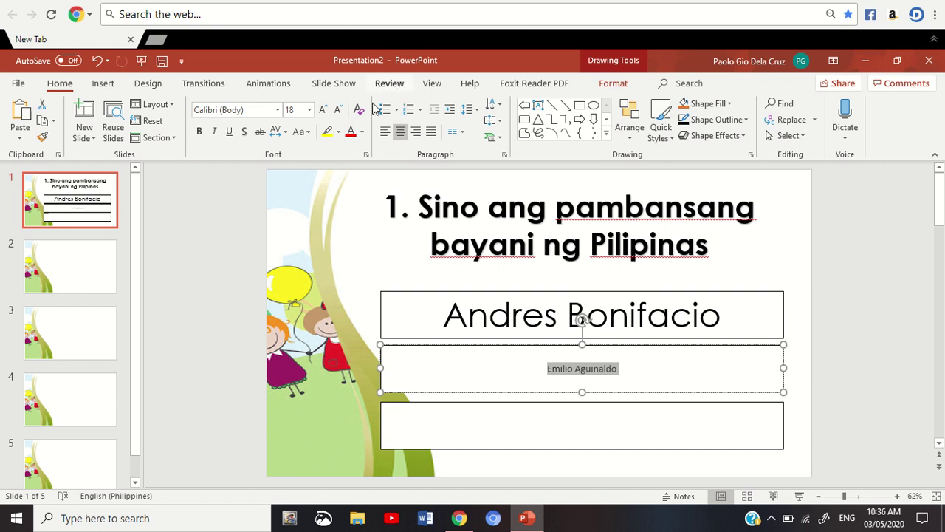
left_click(277, 110)
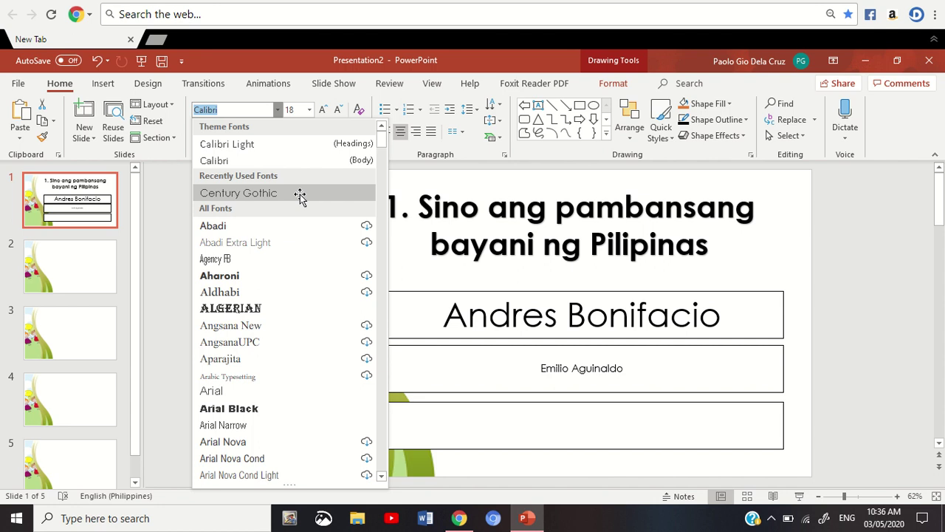
left_click(299, 194)
left_click(296, 112)
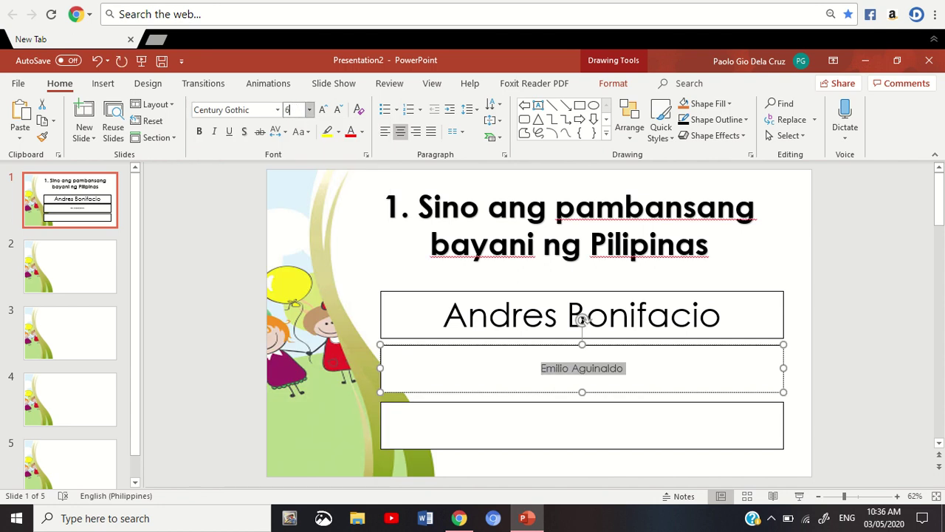
type("60")
key("Return")
left_click(841, 308)
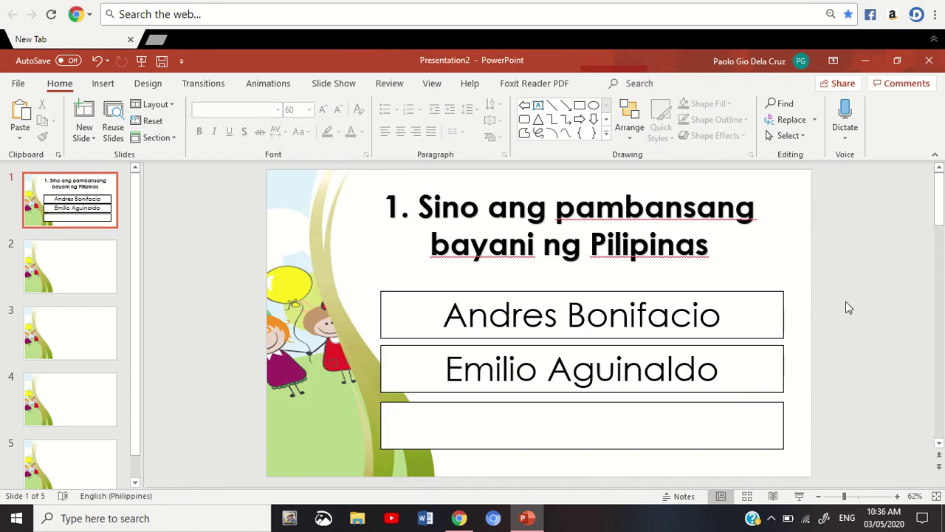
Step: Enter 'Dr. Jose P. Rizal' in the third box, formatted Century Gothic size 60
left_click(604, 420)
right_click(603, 420)
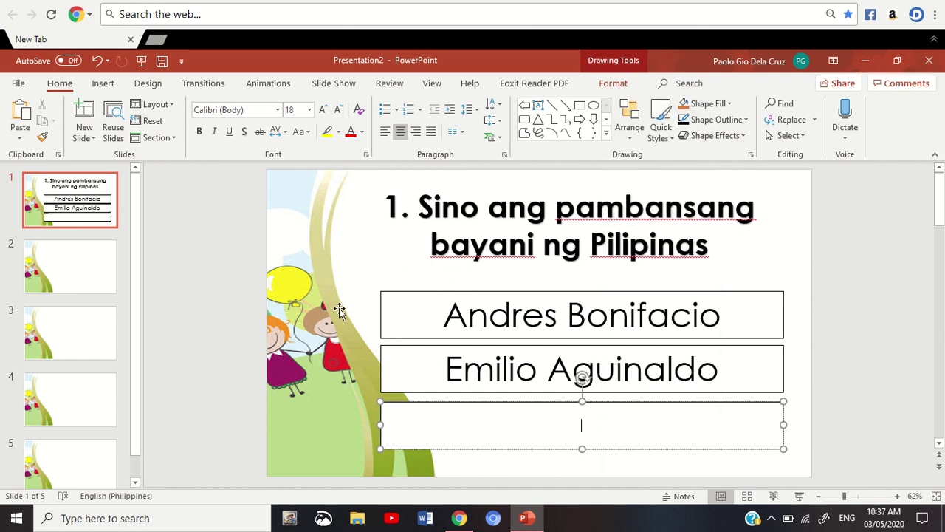
type("Dr. Jose P. Rizal")
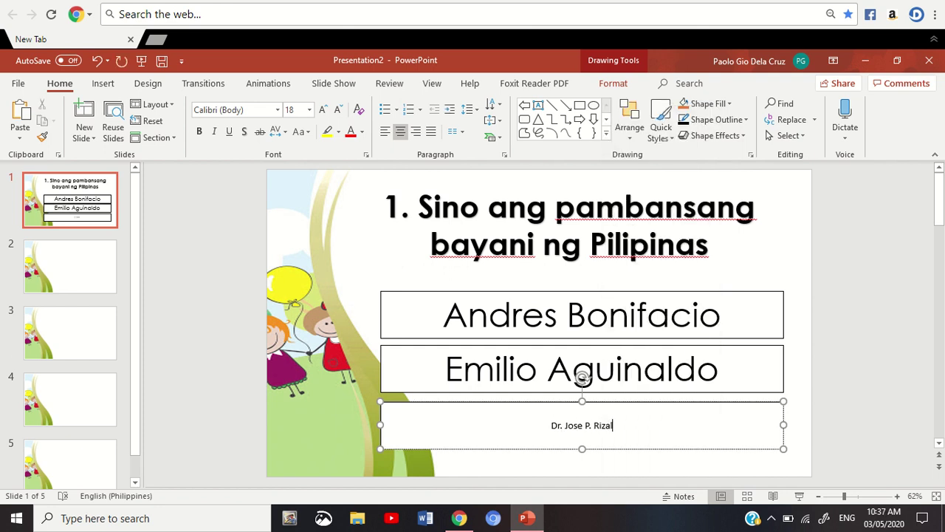
key("ctrl+a")
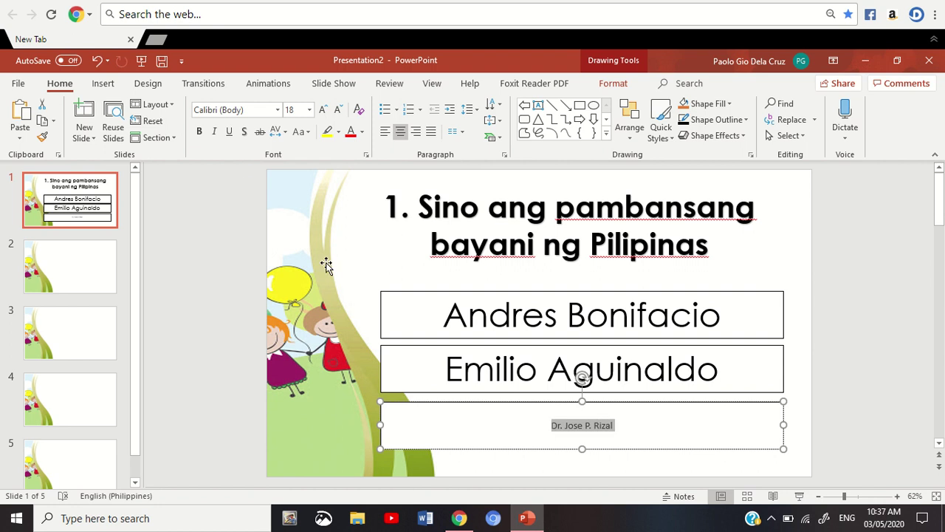
left_click(277, 109)
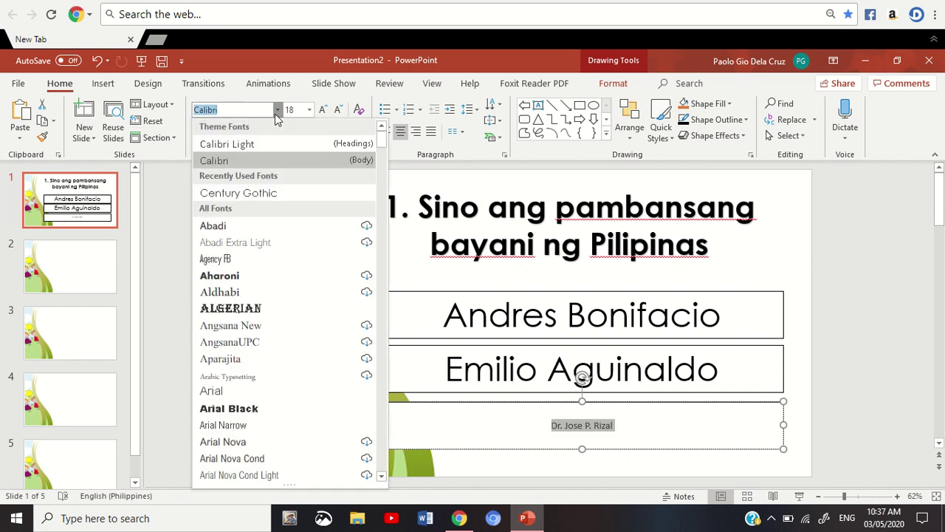
left_click(288, 194)
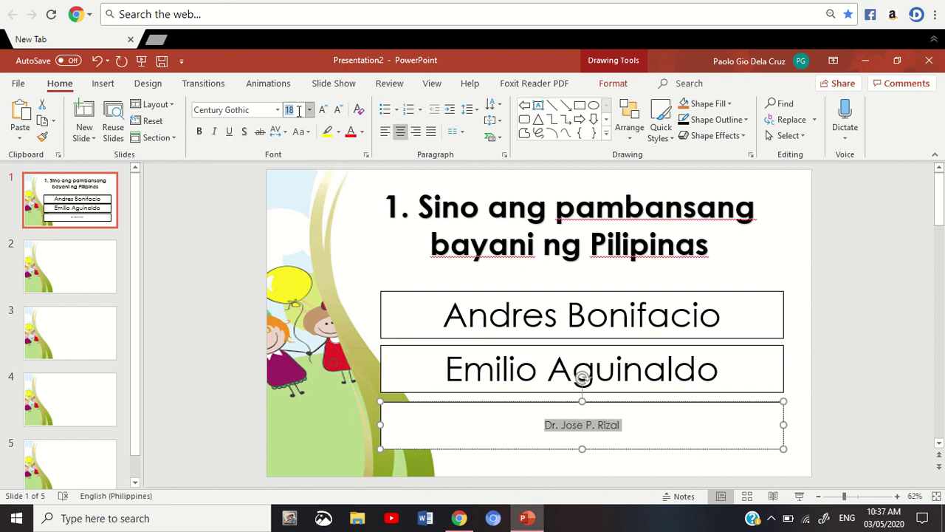
type("60")
key("Return")
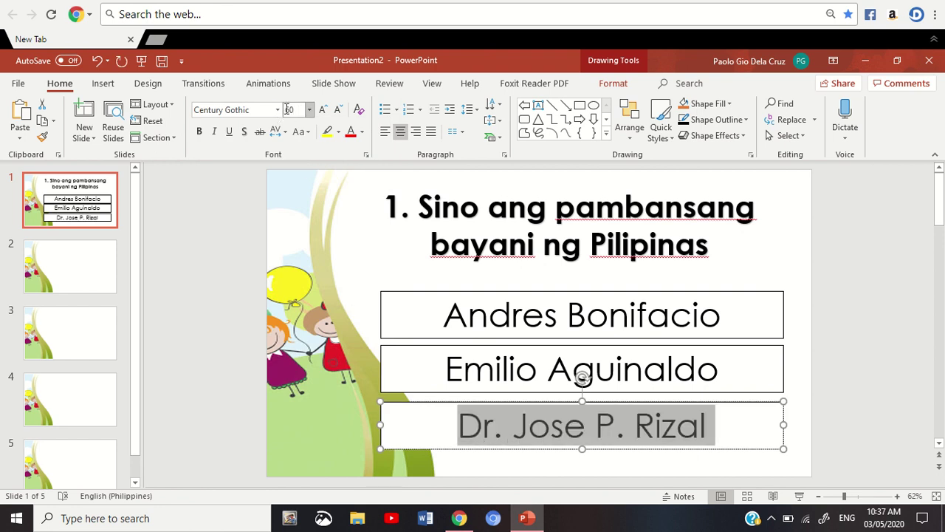
left_click(836, 330)
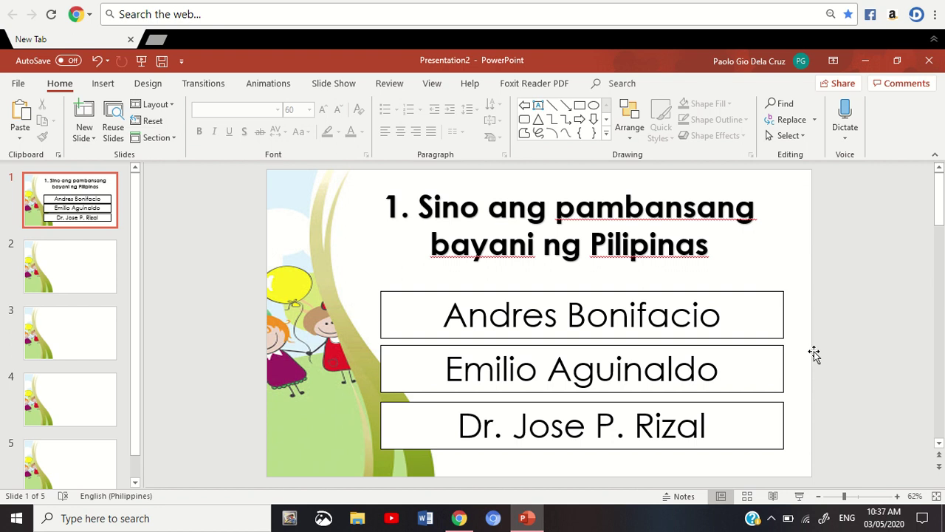
Step: On slide 2, insert WordArt, move it to the top and widen it across the slide
left_click(101, 274)
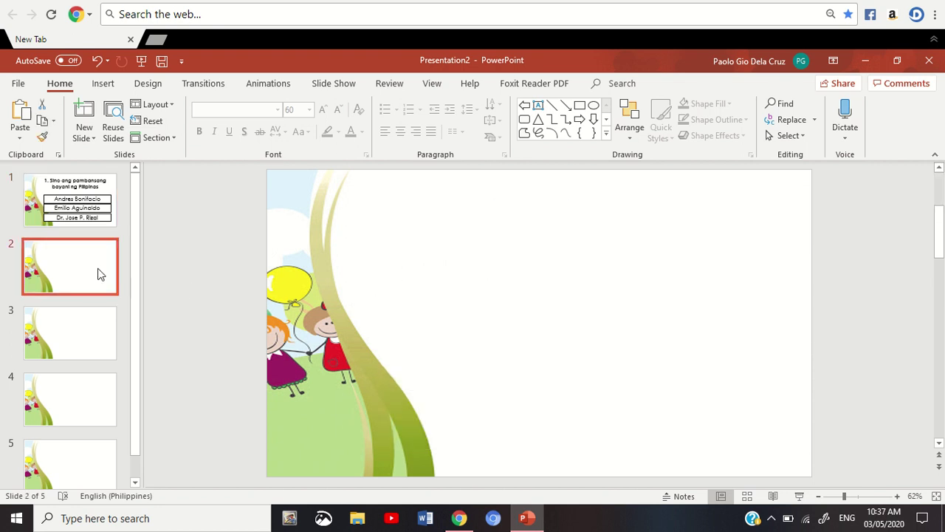
left_click(102, 84)
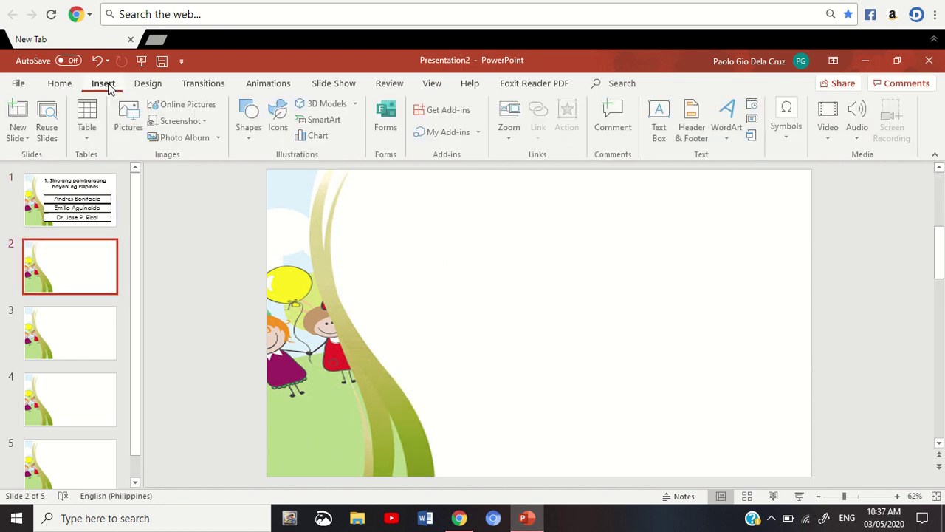
left_click(729, 133)
left_click(720, 181)
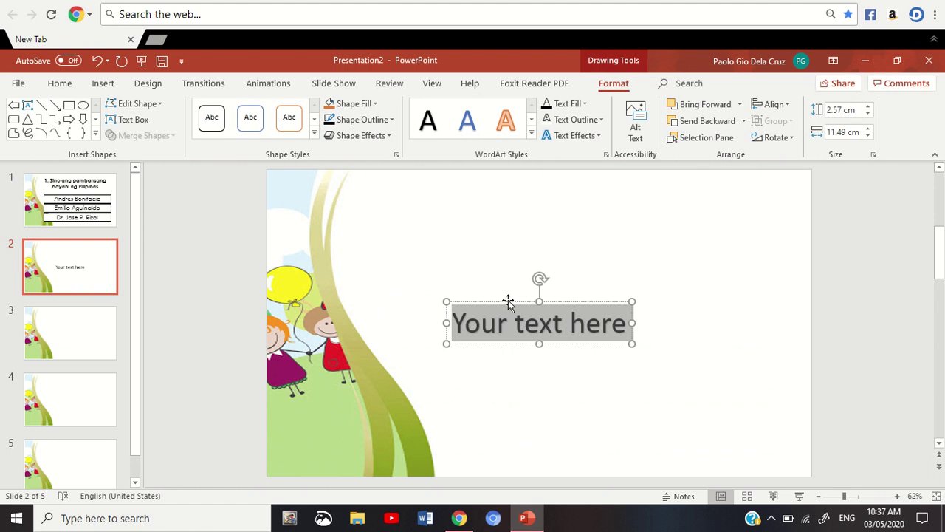
left_click_drag(506, 296, 433, 194)
left_click(433, 217)
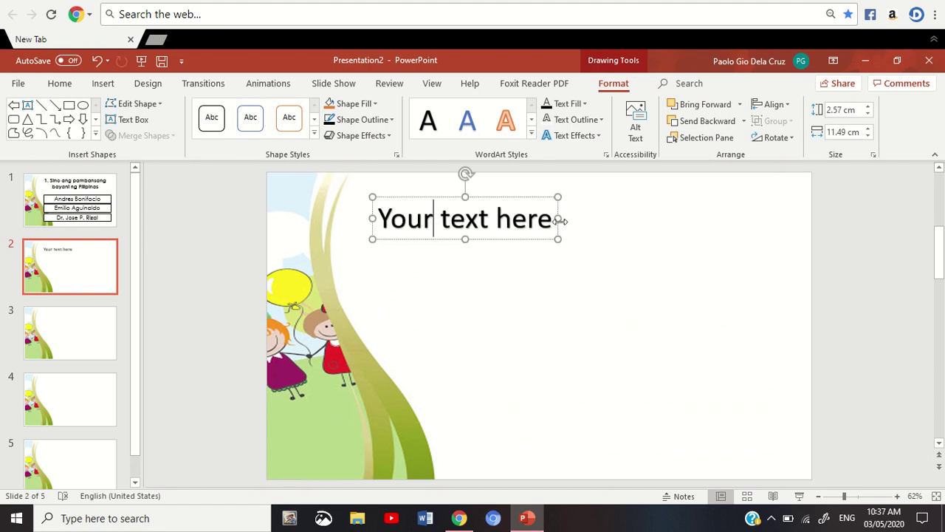
left_click_drag(561, 218, 770, 219)
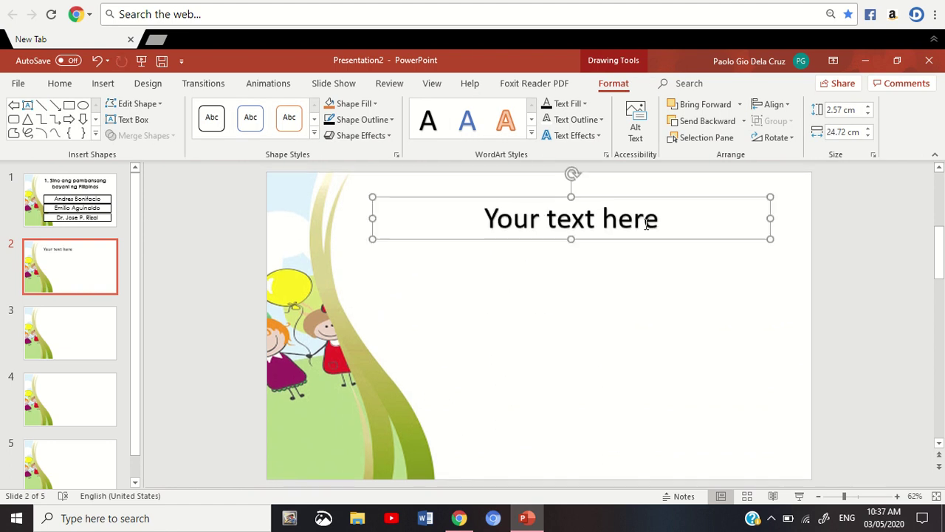
Step: Replace the WordArt text with '2. Ano ang pambasang bulaklak ng Pilipinas?' in Century Gothic
left_click(644, 222)
key("ctrl+a")
type("2")
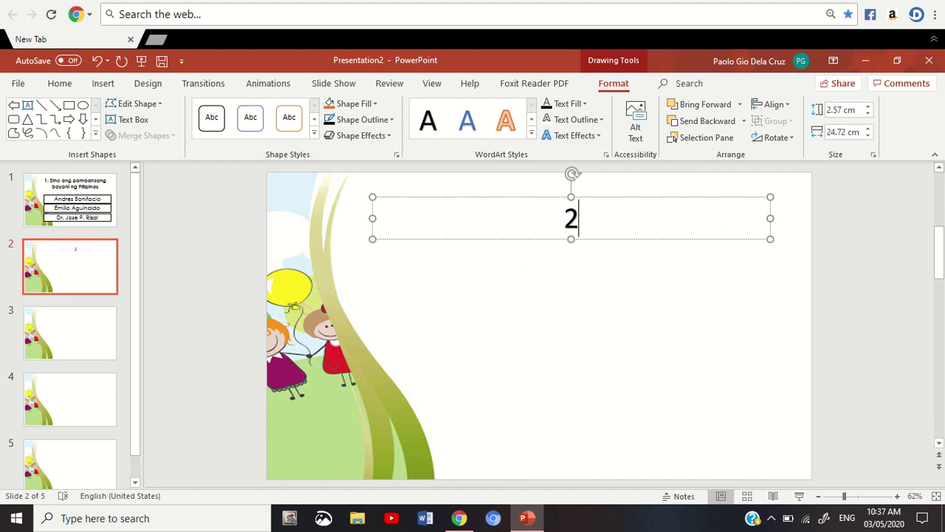
type(". Ano")
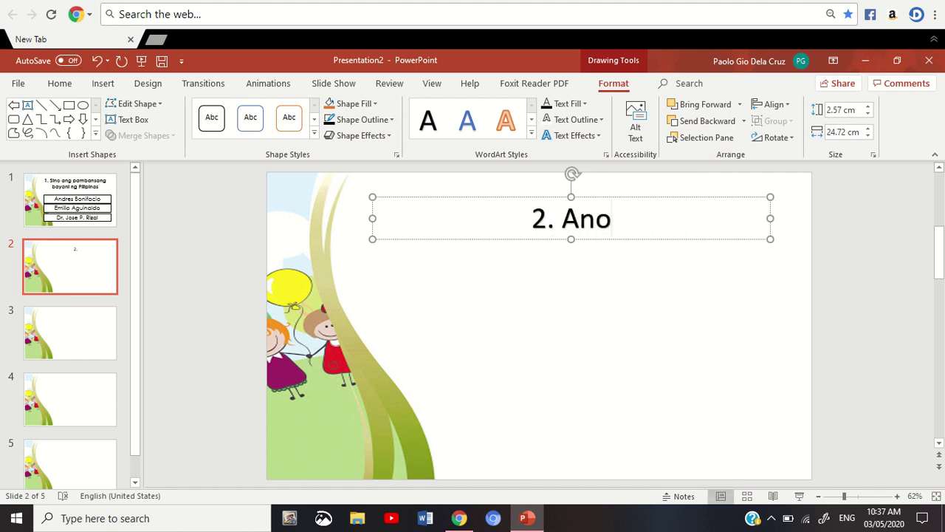
type(" ang pambasnang")
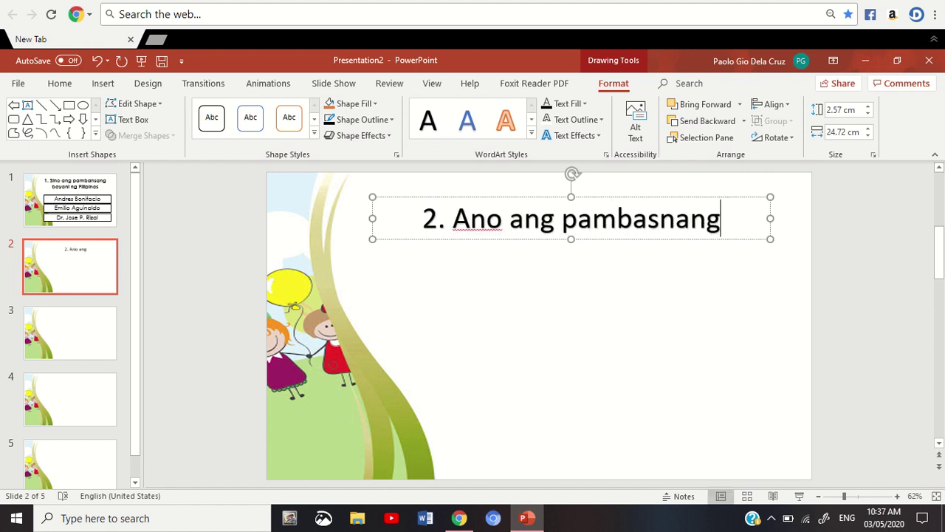
key("BackSpace")
key("BackSpace")
key("BackSpace")
key("BackSpace")
type("ang bul")
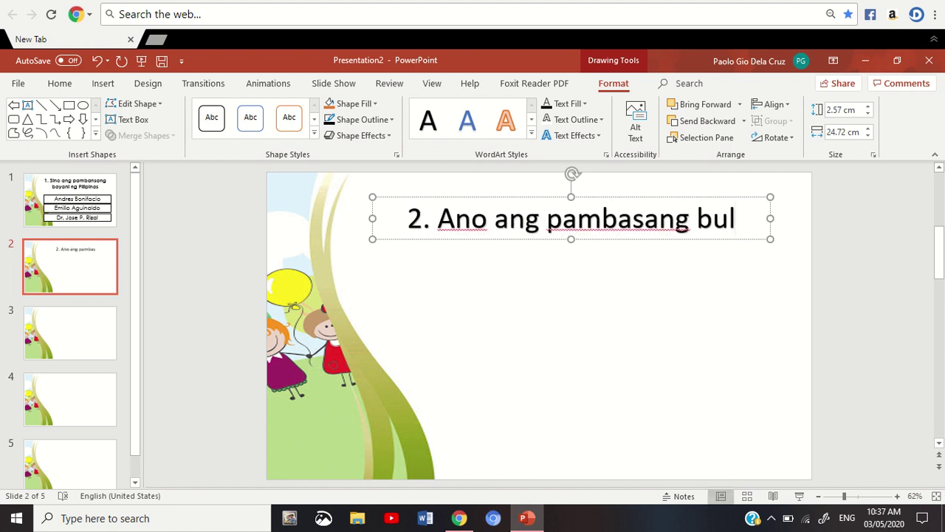
type("aklak ng Pilipinas?")
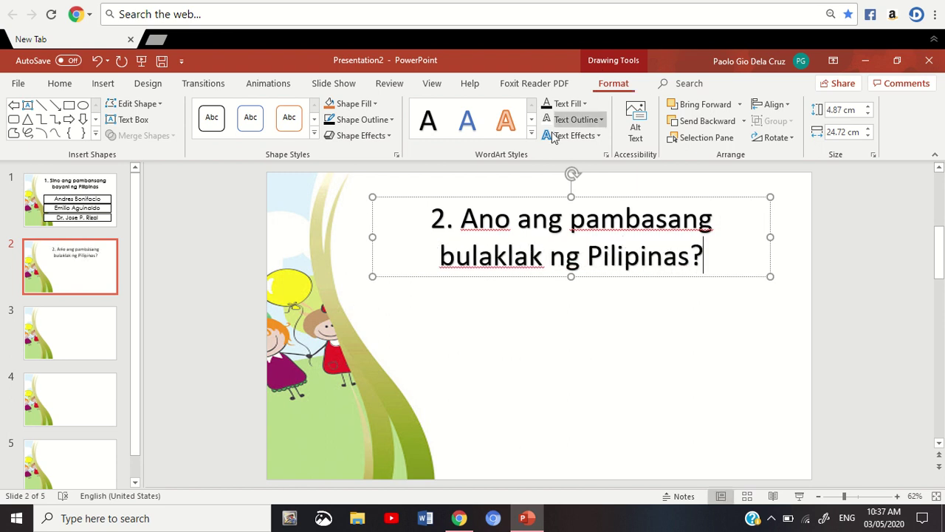
key("ctrl+a")
left_click(59, 82)
left_click(221, 109)
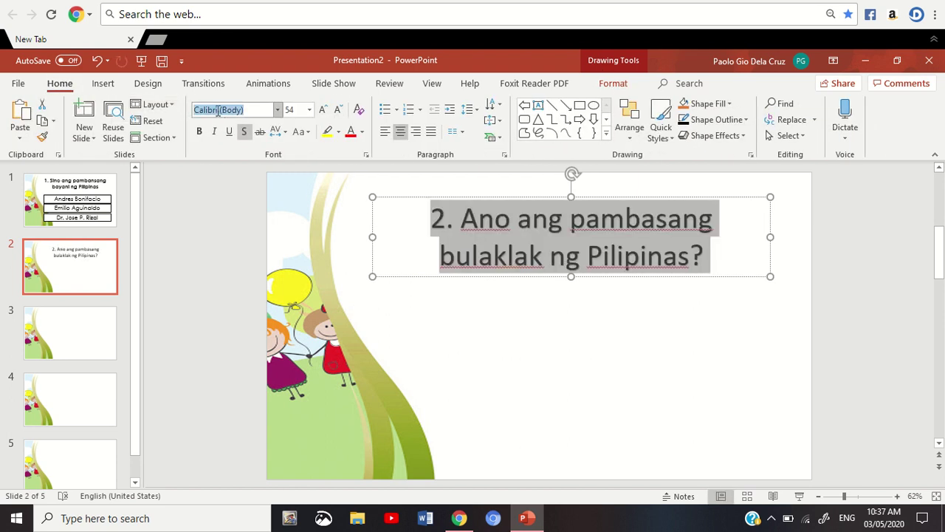
type("Century Gothic")
key("Return")
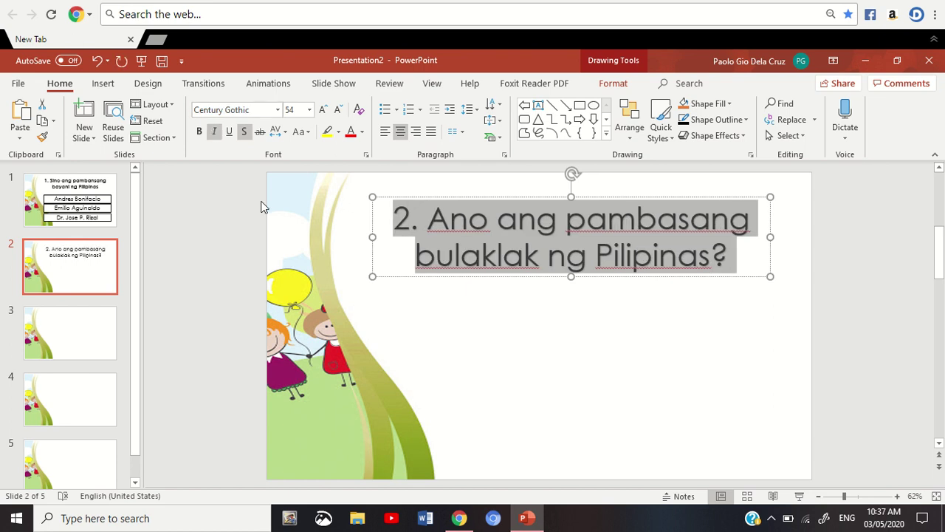
left_click(826, 311)
Step: Draw a wide rectangle under slide 2's question, stack two copies below, and select all three
left_click(103, 83)
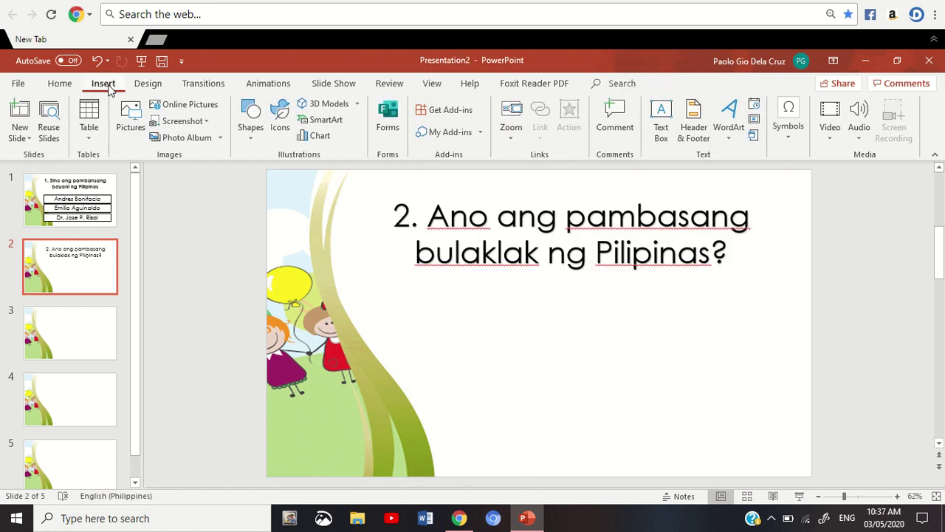
left_click(251, 131)
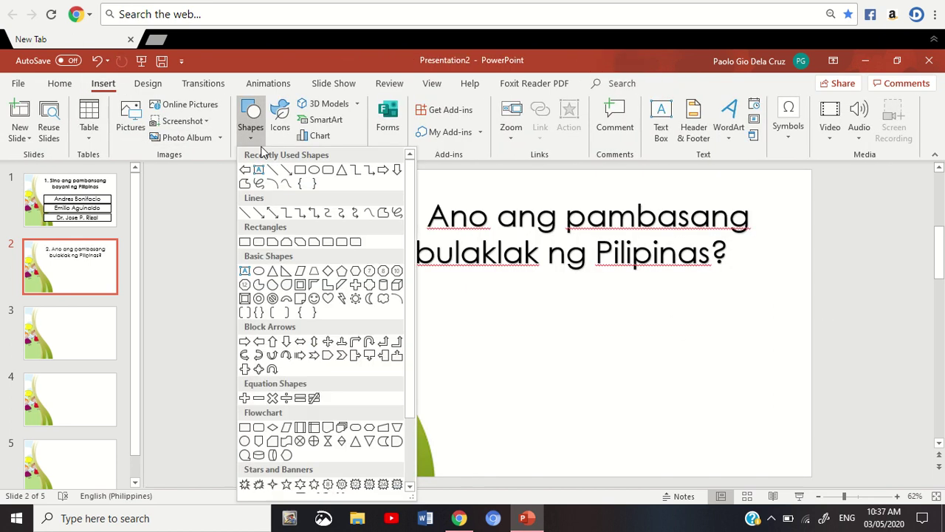
left_click(300, 177)
mouse_move(421, 285)
left_mouse_down()
mouse_move(765, 342)
mouse_move(770, 323)
left_mouse_up()
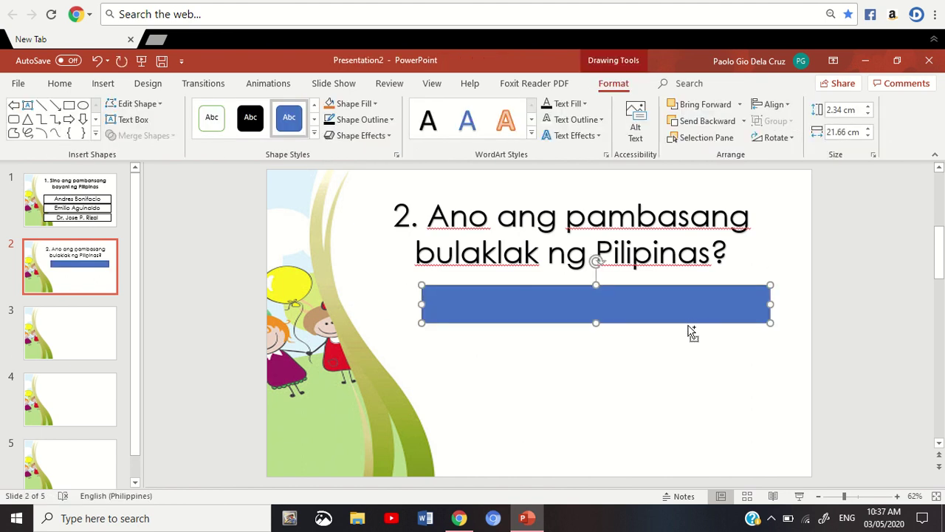
key("ctrl+c")
key("ctrl+v")
left_click_drag(532, 318, 517, 350)
left_click_drag(531, 317, 521, 396)
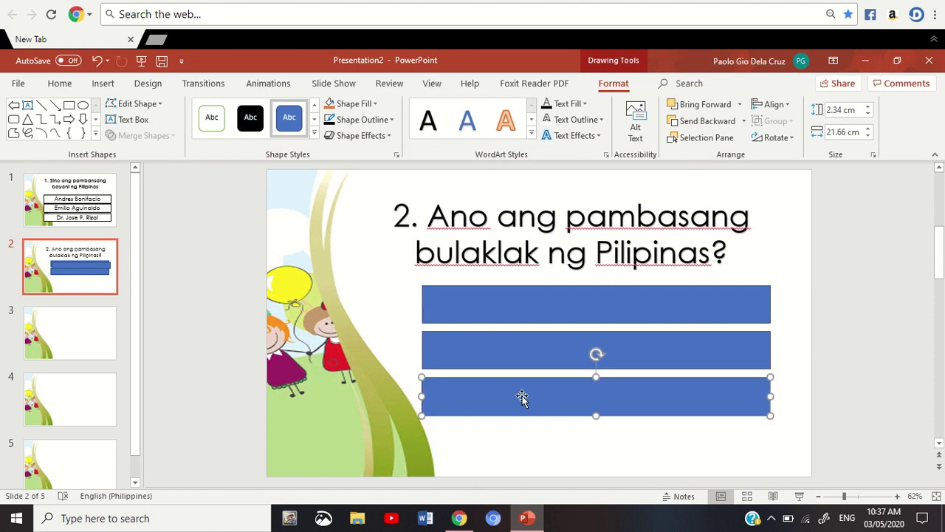
left_click(638, 350, "shift")
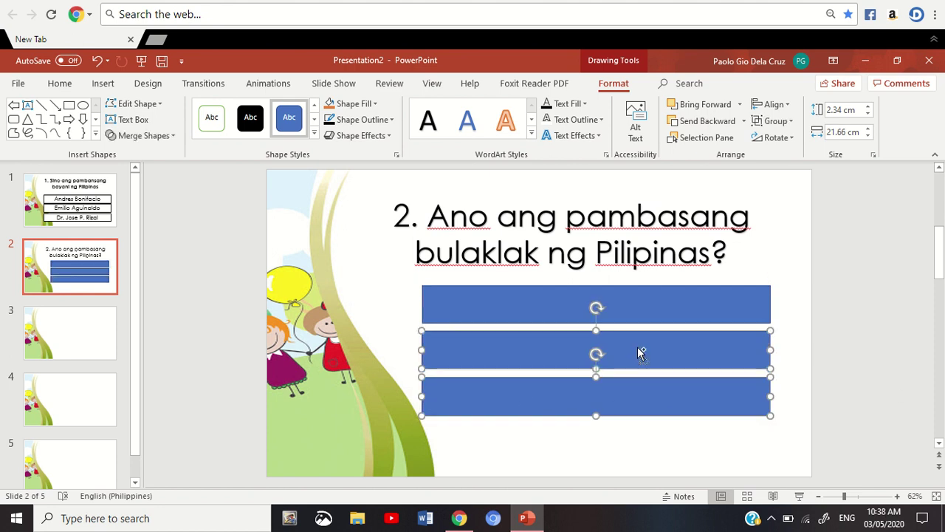
left_click(645, 309, "shift")
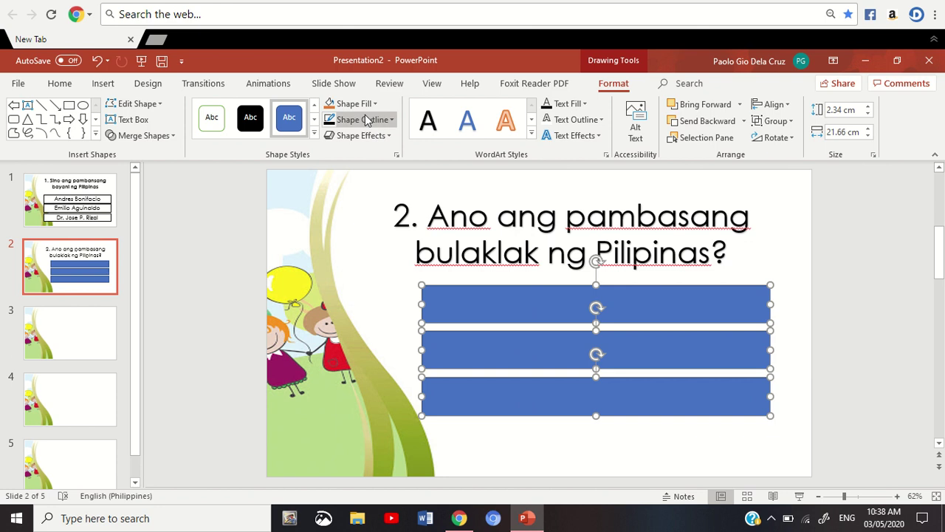
Step: Apply the white-fill, dark-outline shape style to the three bars
left_click(313, 133)
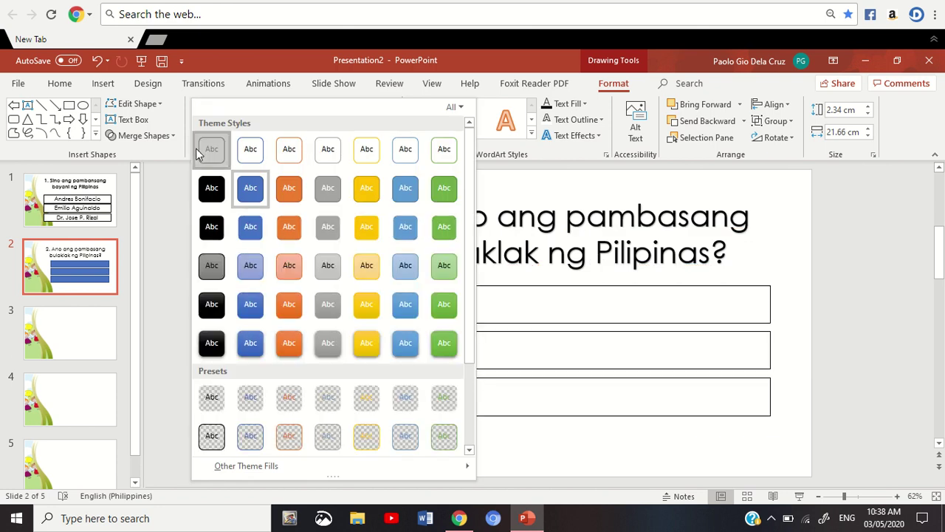
left_click(199, 152)
left_click(872, 322)
Step: Type the answers Sampaguita, Gumamela and Ilang Ilang into the three bars
left_click(568, 321)
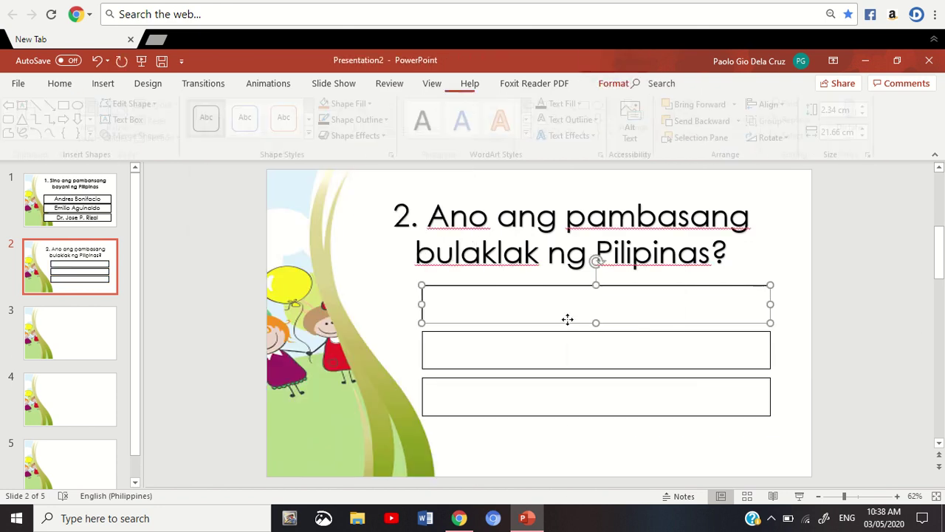
right_click(569, 322)
left_click(615, 267)
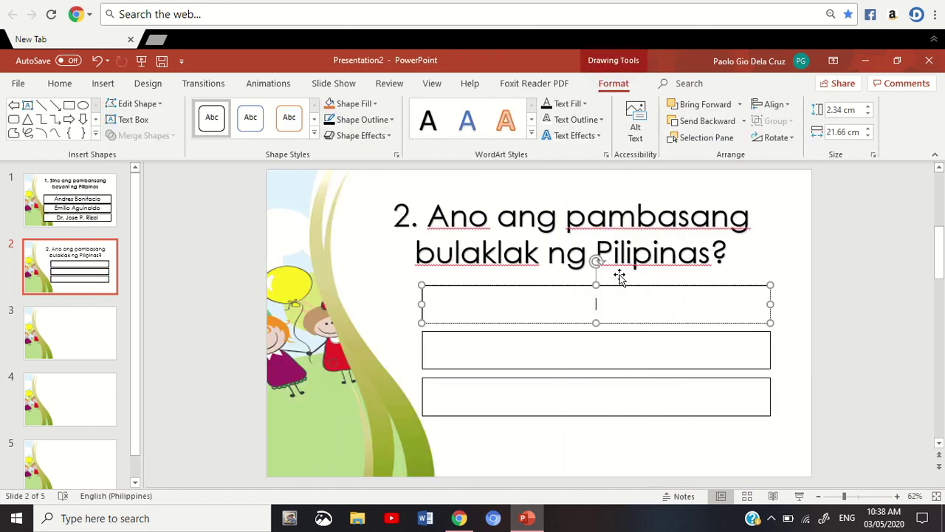
type("Sampaguita")
left_click(603, 359)
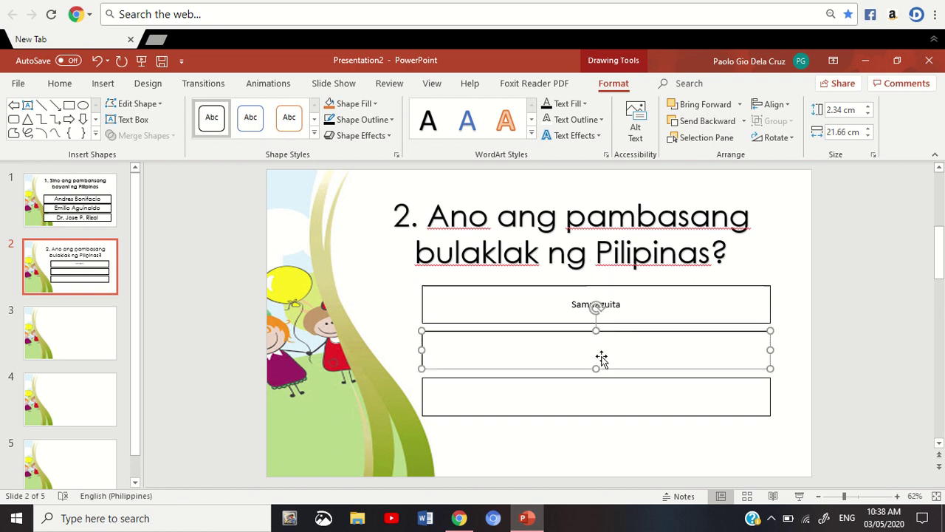
right_click(602, 359)
left_click(656, 264)
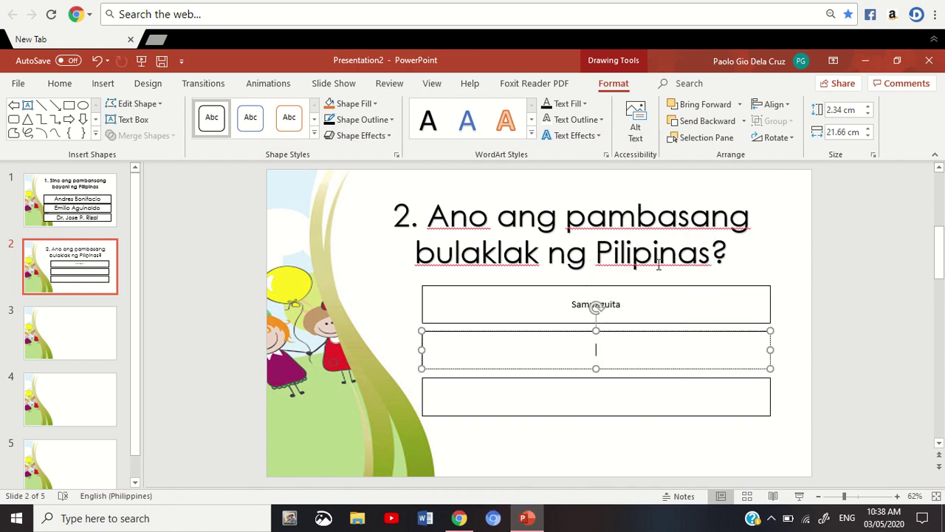
type("Gumamela")
left_click(613, 394)
right_click(614, 394)
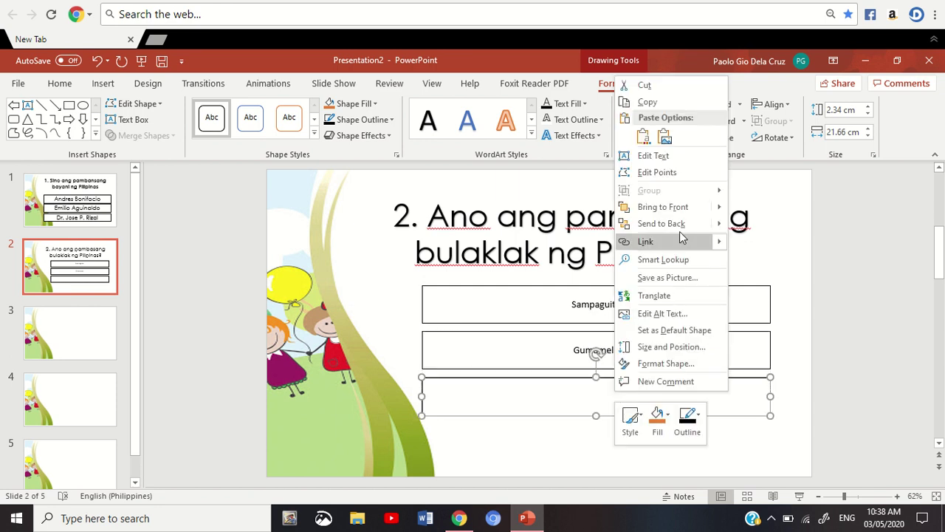
left_click(648, 155)
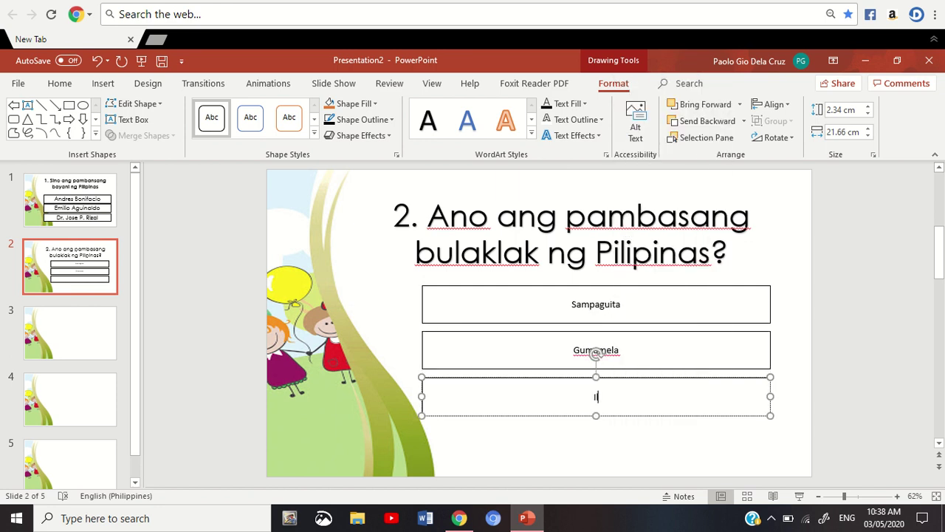
type("Ilang Ilang")
Step: Set Sampaguita and Gumamela to Century Gothic size 60
left_click(607, 304)
double_click(607, 304)
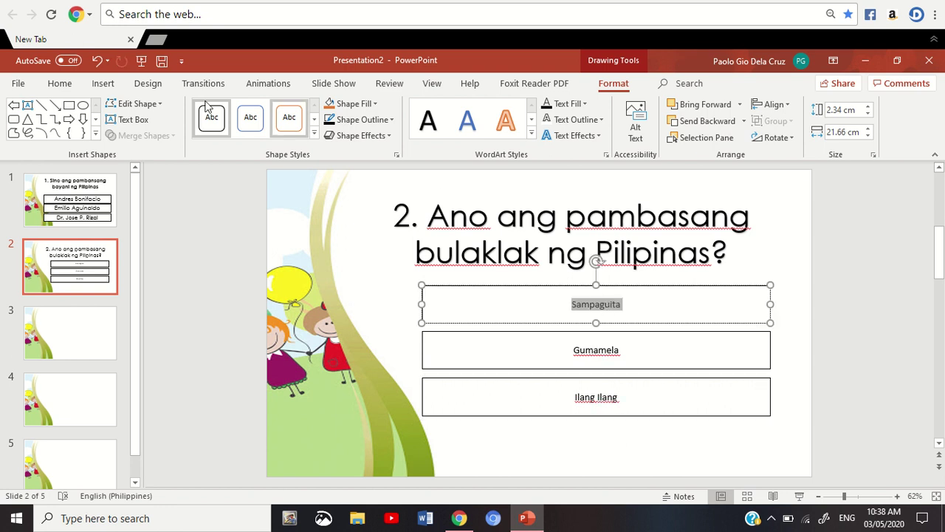
left_click(59, 83)
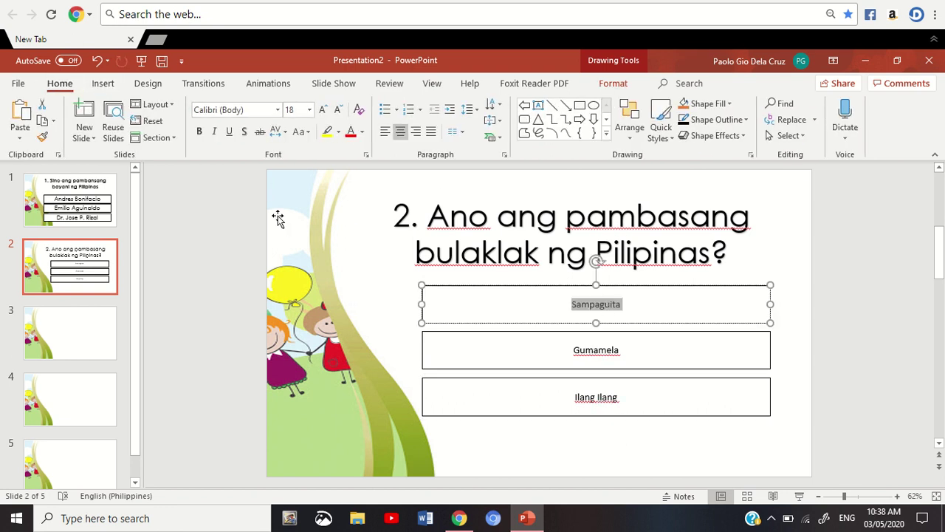
left_click(277, 110)
left_click(262, 193)
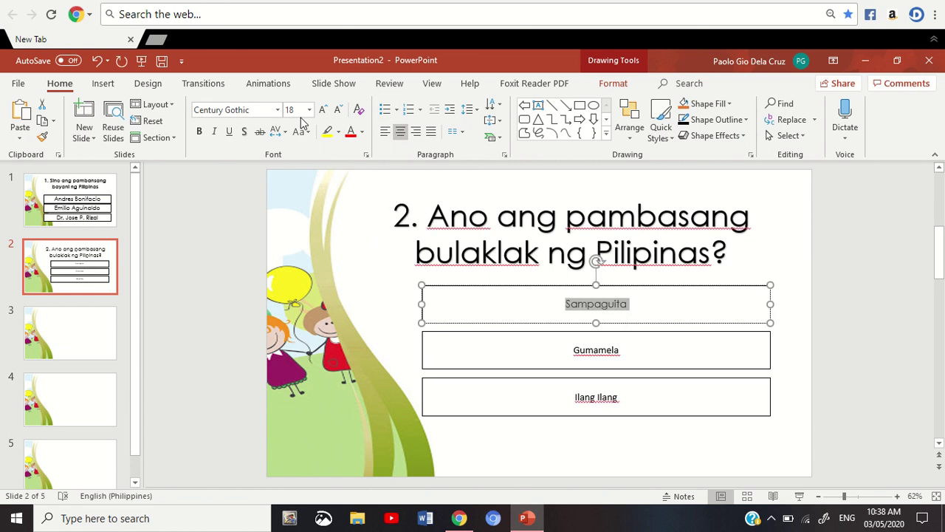
key("Return")
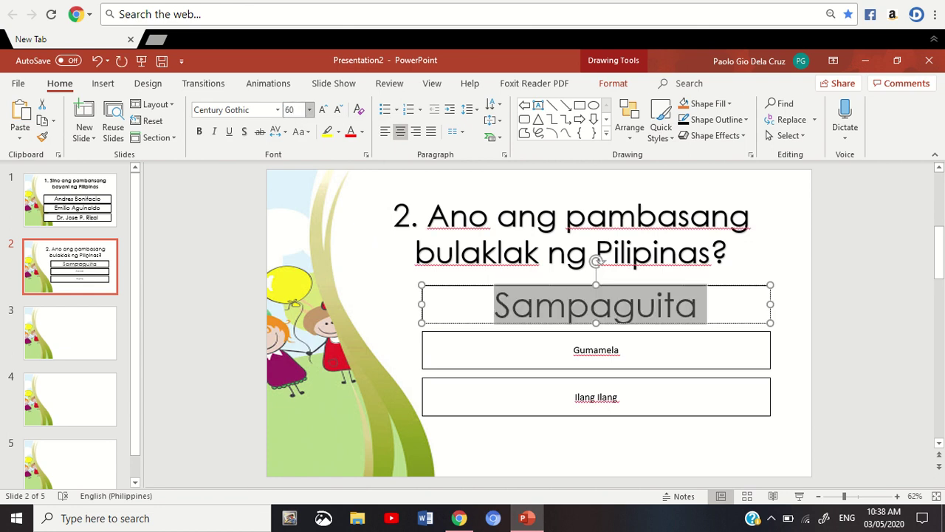
double_click(585, 349)
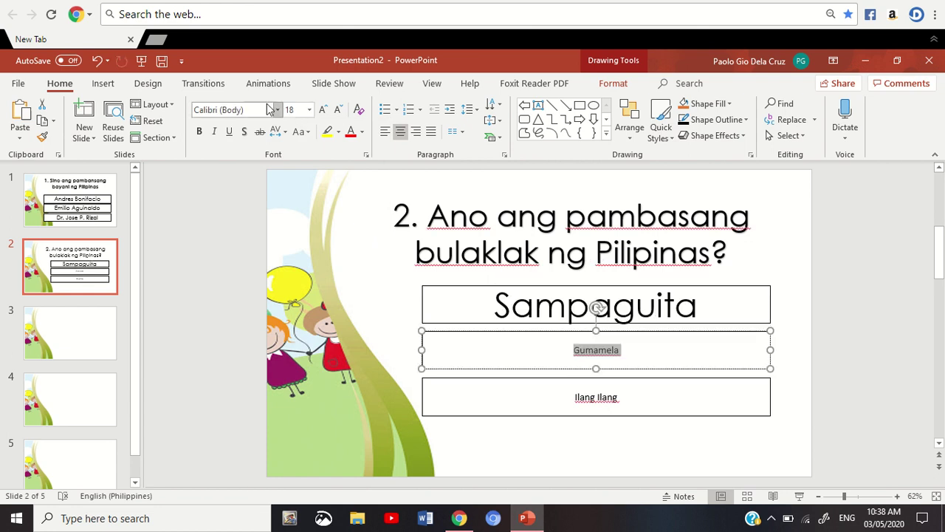
left_click(278, 110)
left_click(291, 192)
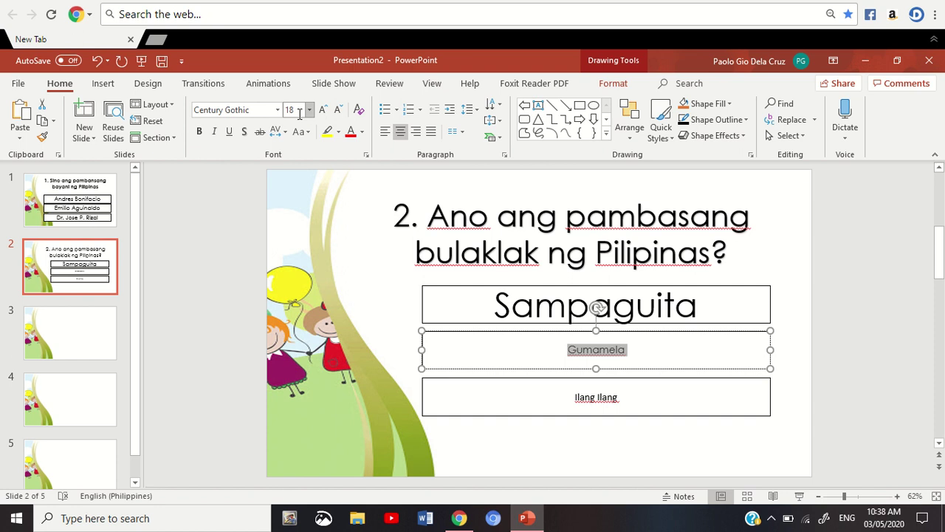
type("60")
key("Return")
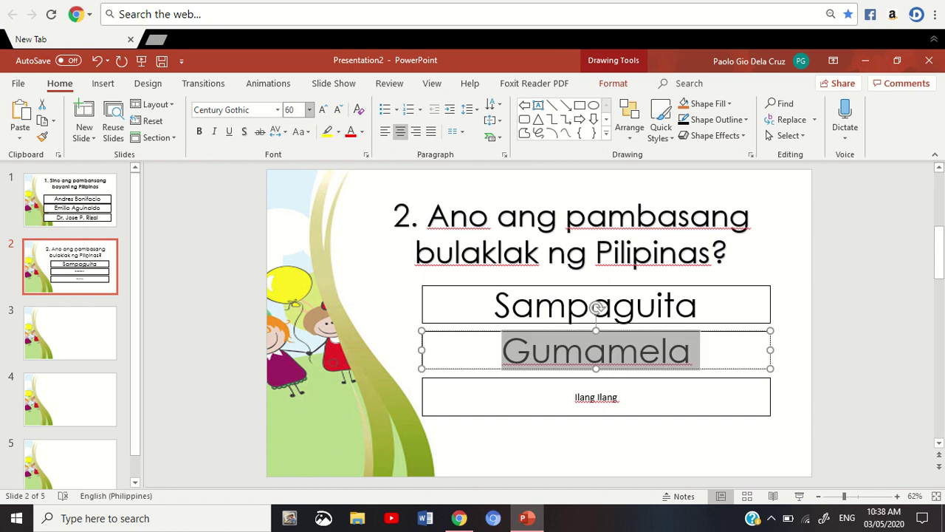
Step: Set Ilang Ilang to Century Gothic size 60
left_click(576, 402)
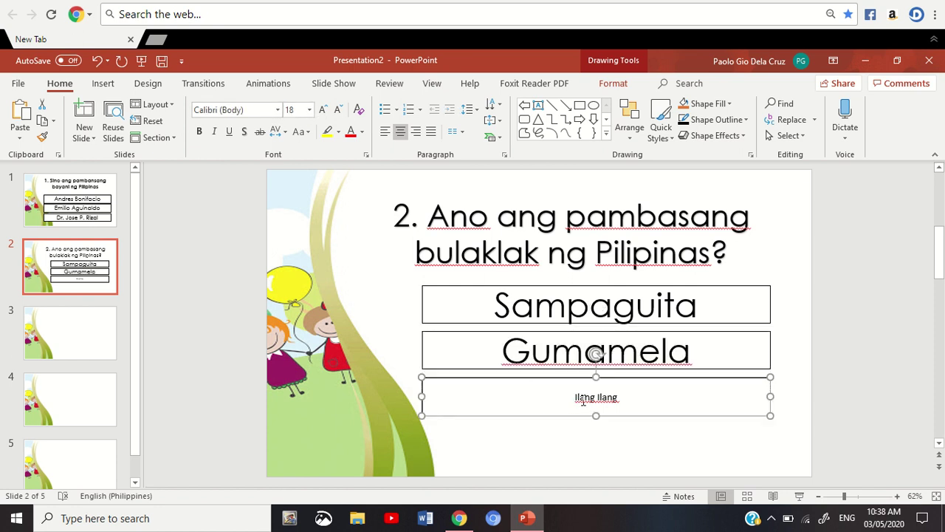
triple_click(583, 401)
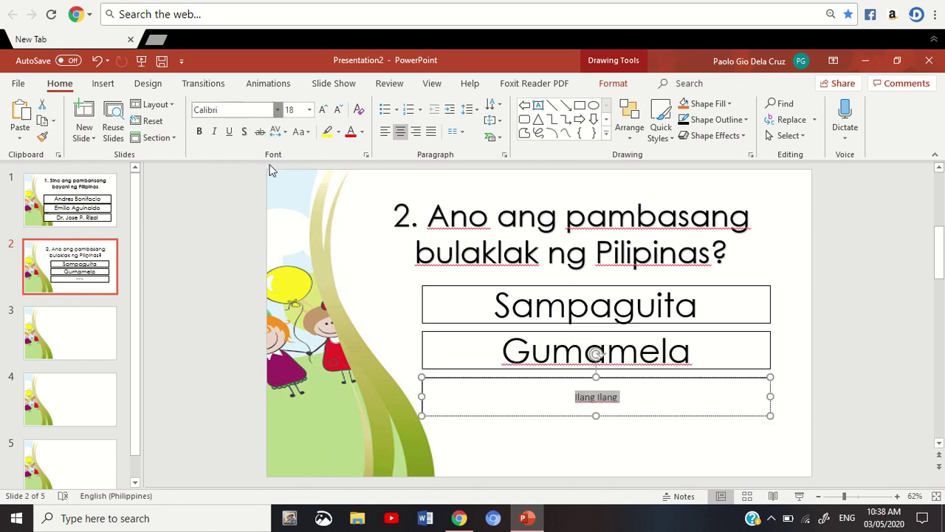
left_click(279, 110)
left_click(284, 191)
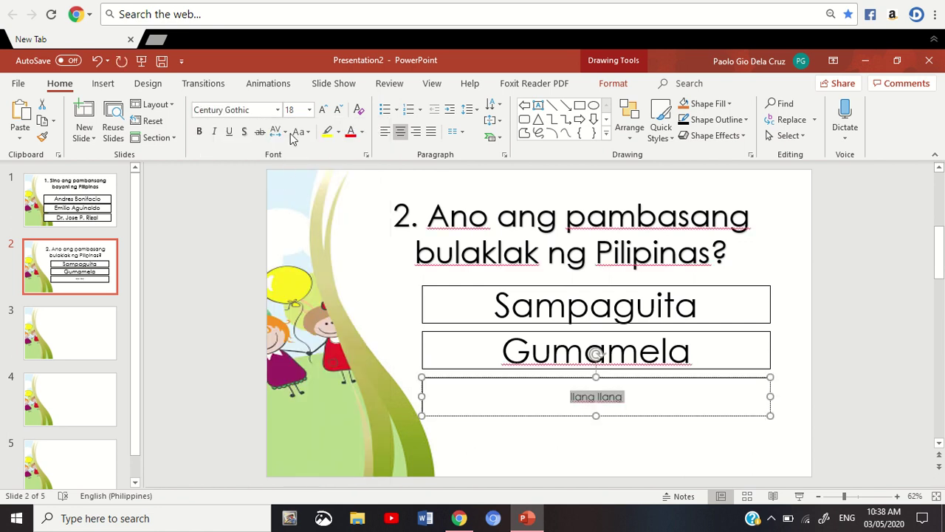
left_click(297, 109)
type("60")
key("Return")
left_click(854, 302)
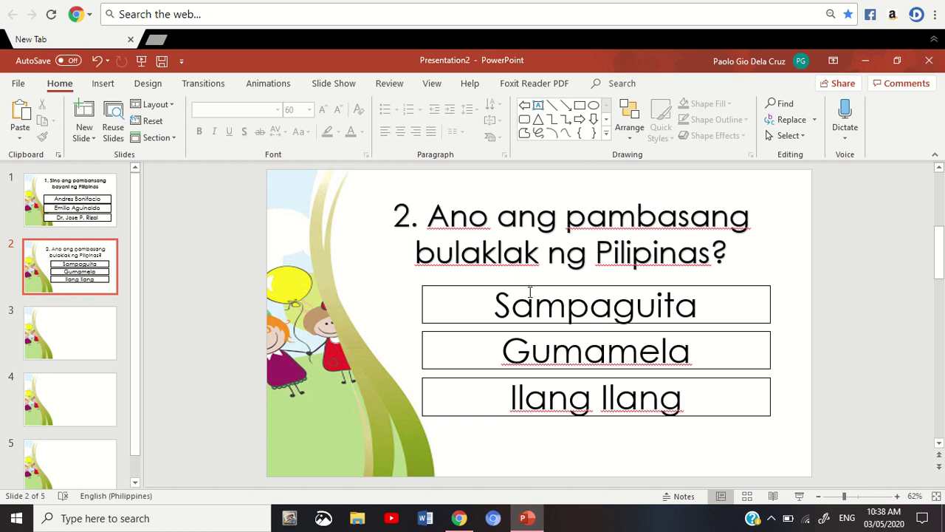
Step: Paste a copy of the question 2 slide as slide 3
left_click(57, 322)
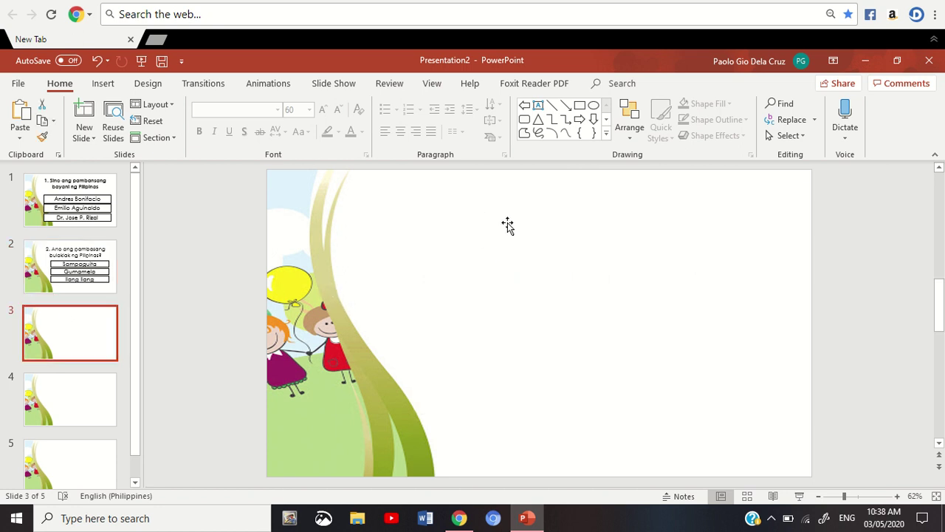
left_click(103, 85)
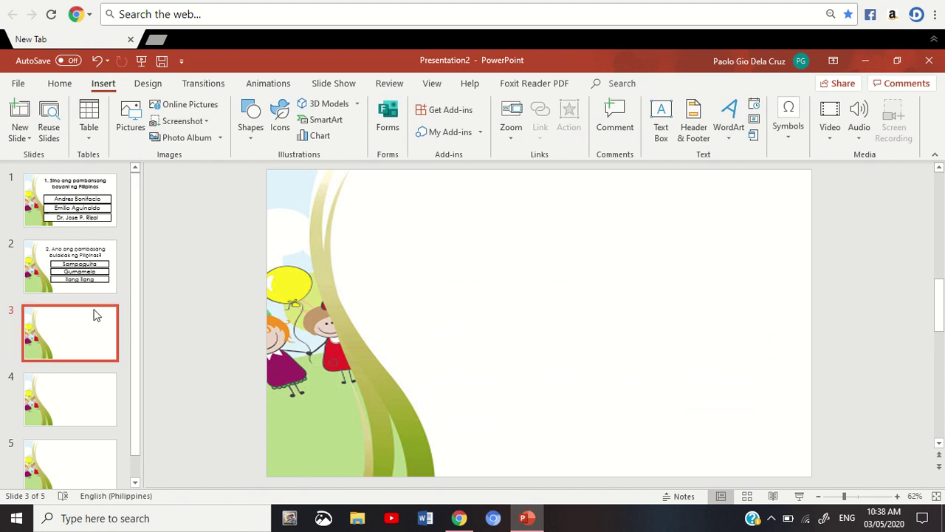
left_click(73, 255)
key("ctrl+v")
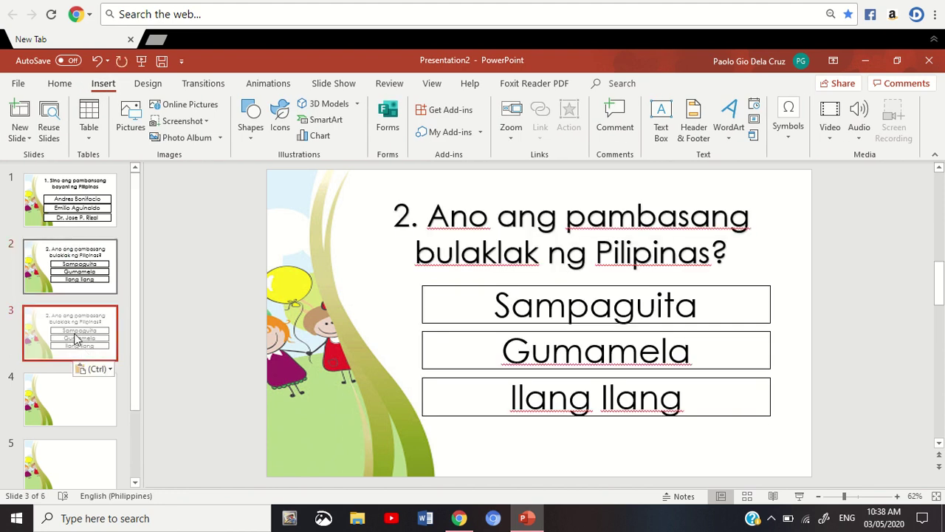
Step: Renumber slide 3's question from 2 to 3 and select the question wording
left_click(411, 215)
key("BackSpace")
type("3")
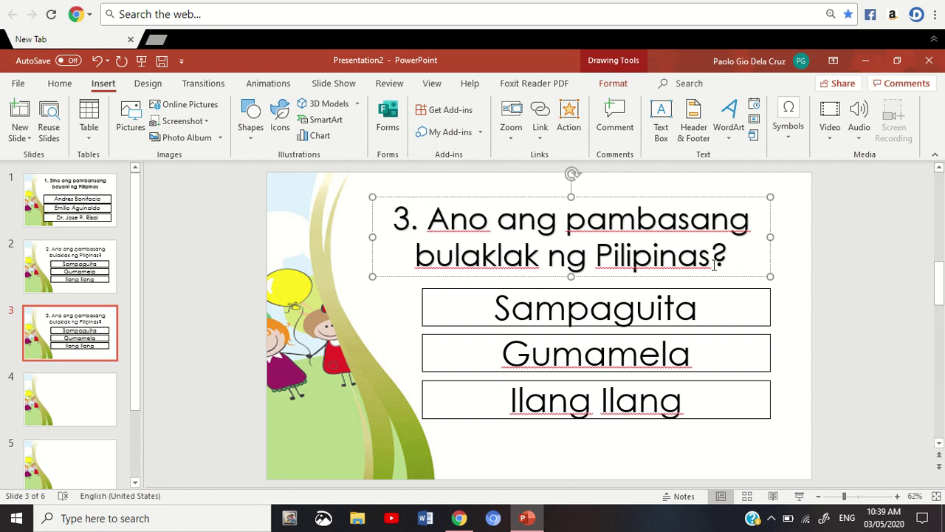
left_click_drag(728, 258, 463, 218)
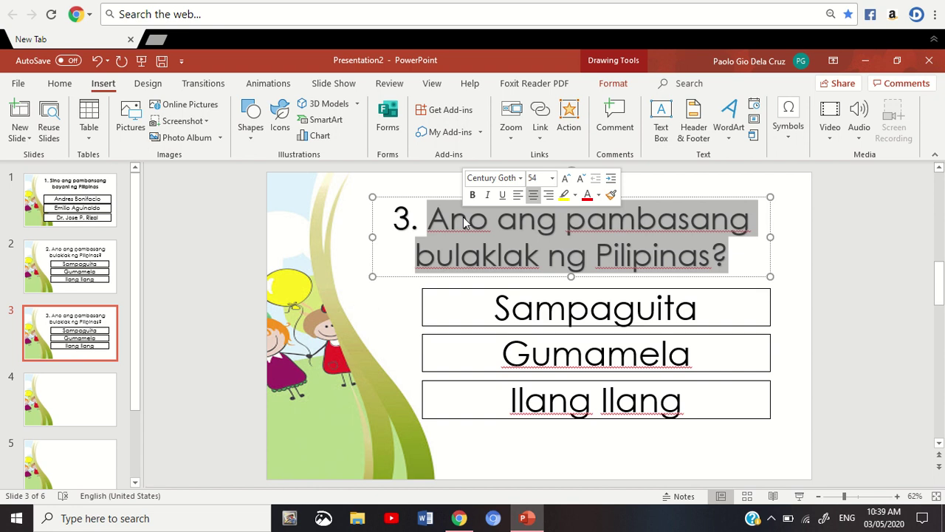
Step: Reword the question as 'Ano ang pambasang hayop ng Pilipinas?' with answers Baboy, Aso, Kalabaw
type("An")
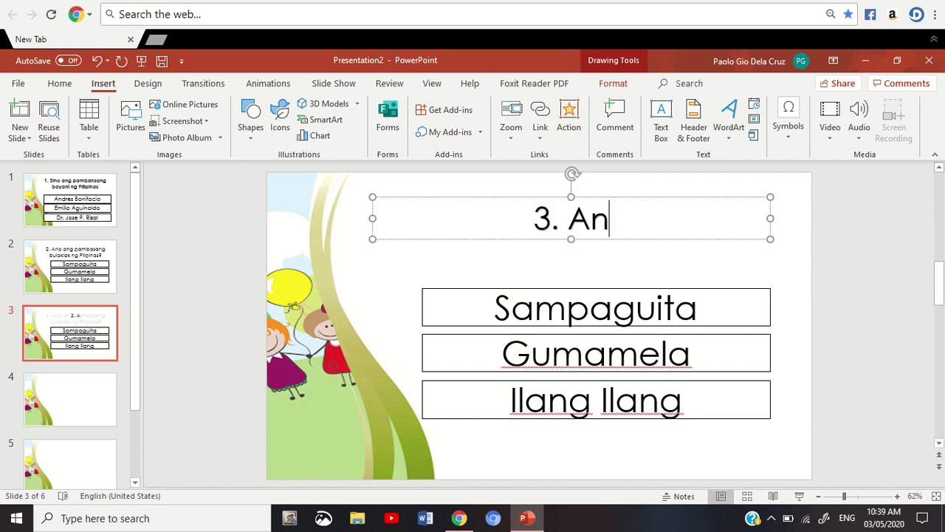
type("o ang pamb")
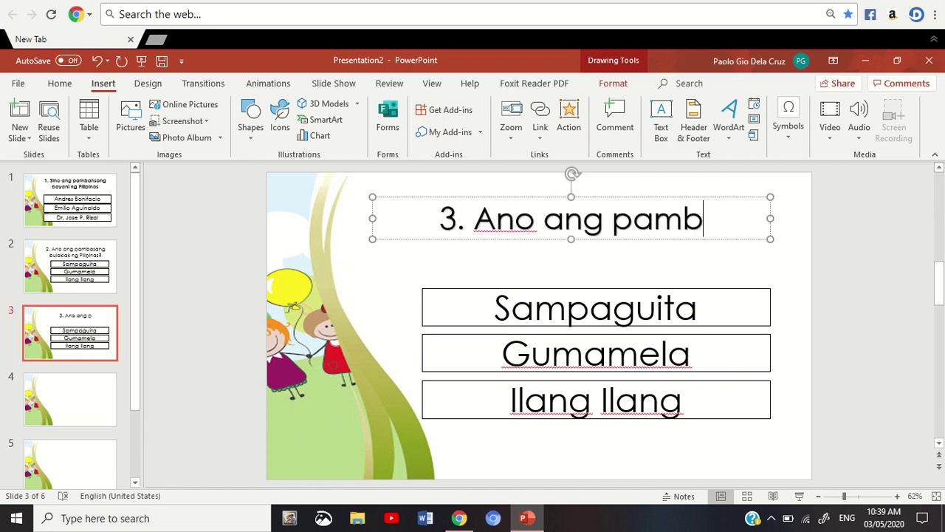
type("asang hay")
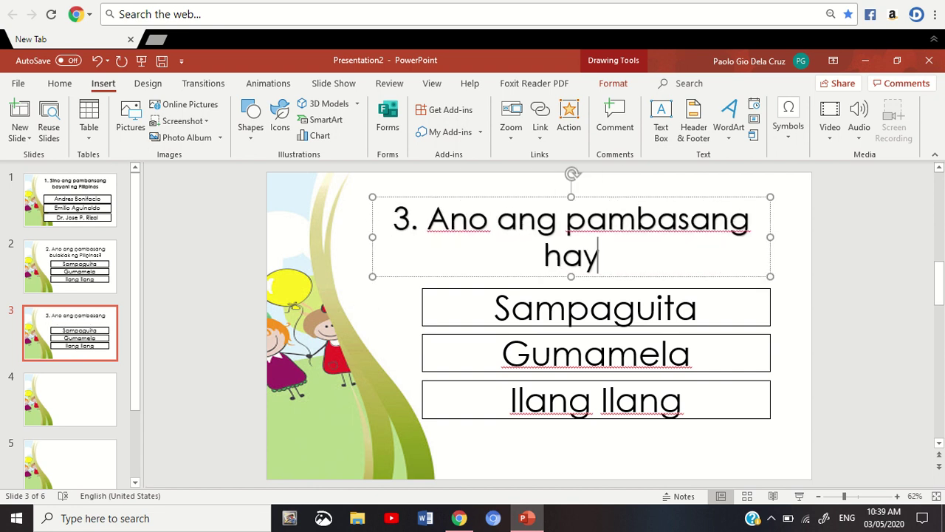
type("op ng Pilipinas?")
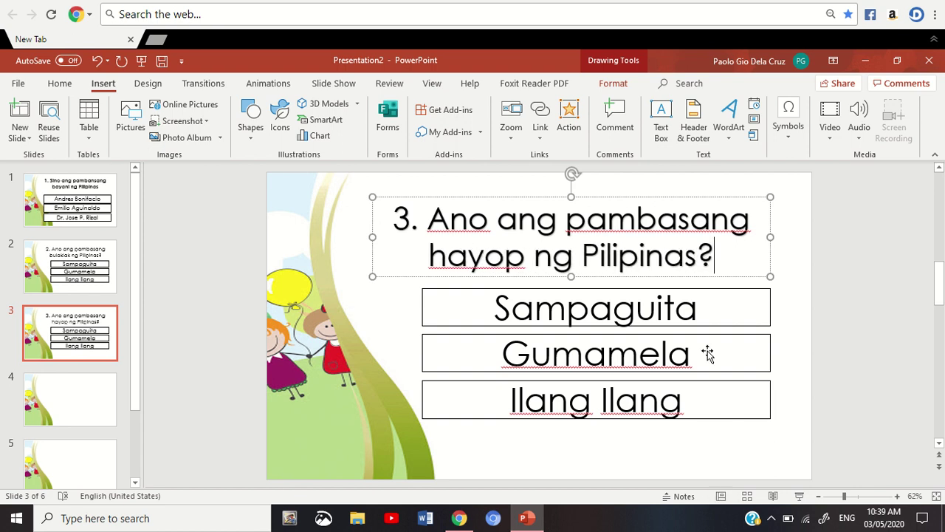
double_click(613, 316)
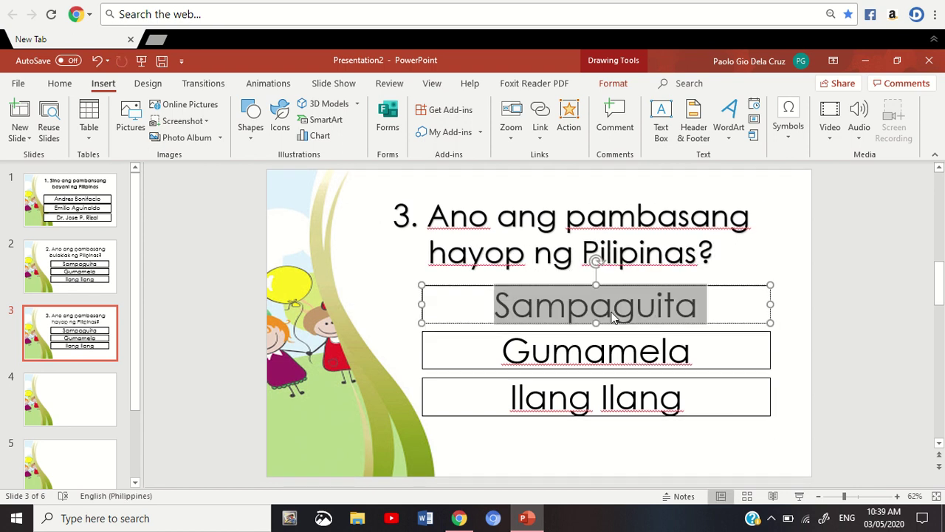
type("Baboy")
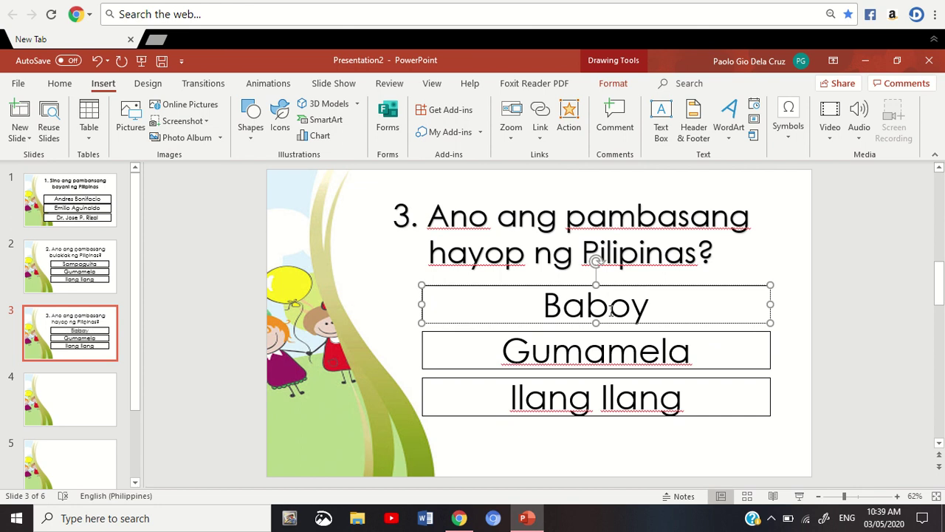
double_click(636, 339)
type("a")
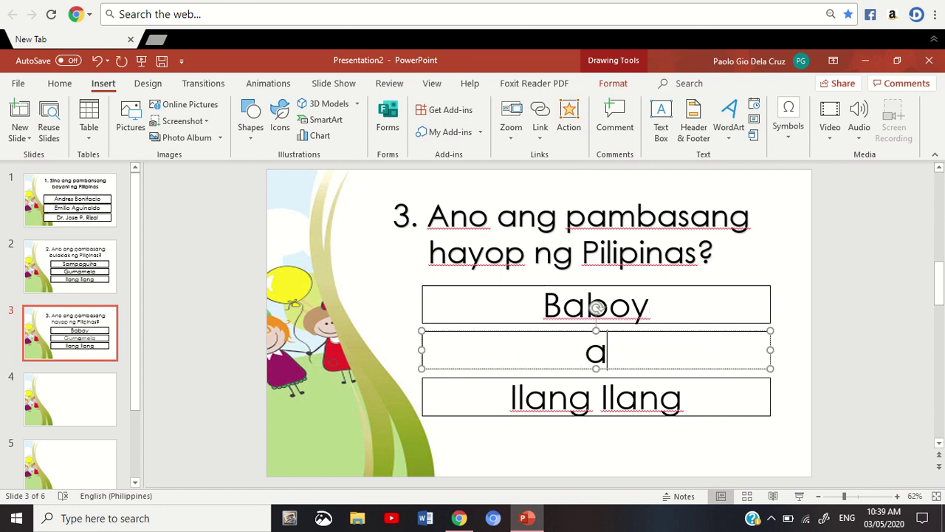
key("BackSpace")
type("Aso")
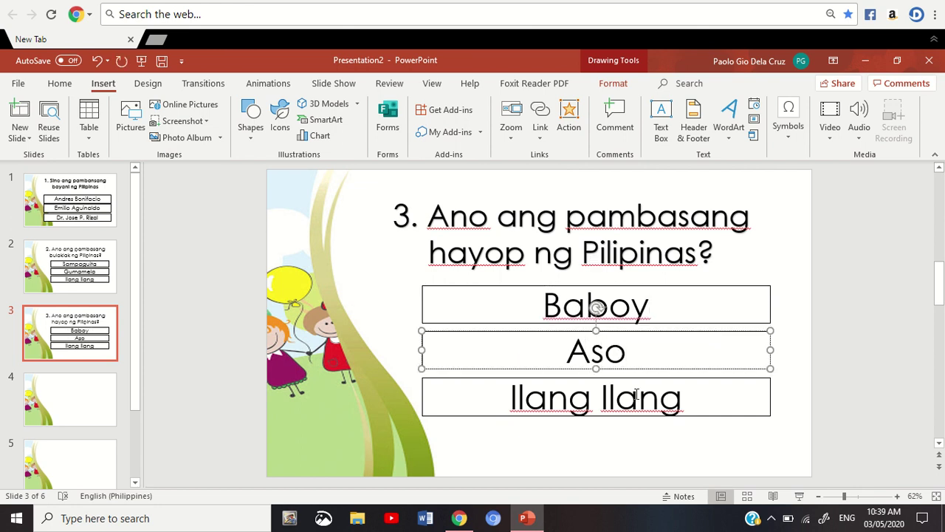
left_click(635, 394)
key("ctrl+a")
type("Kalabaw")
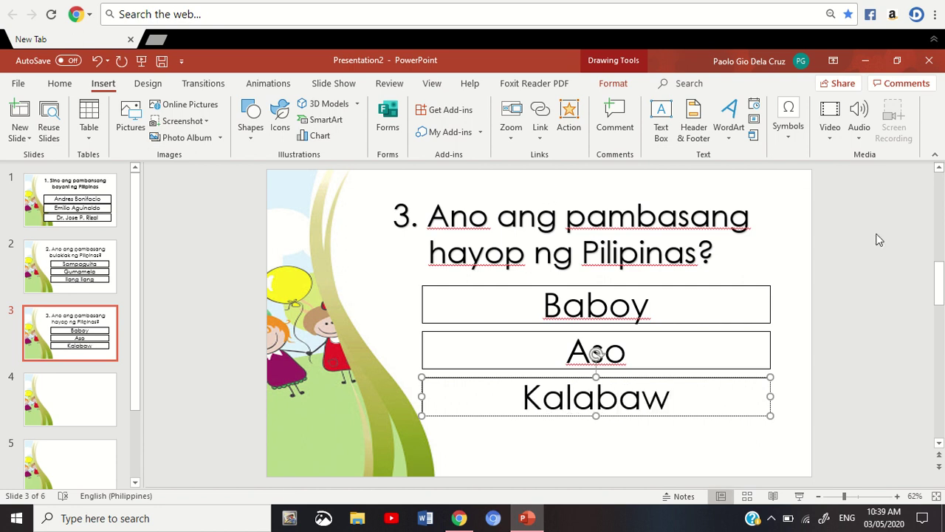
left_click(869, 271)
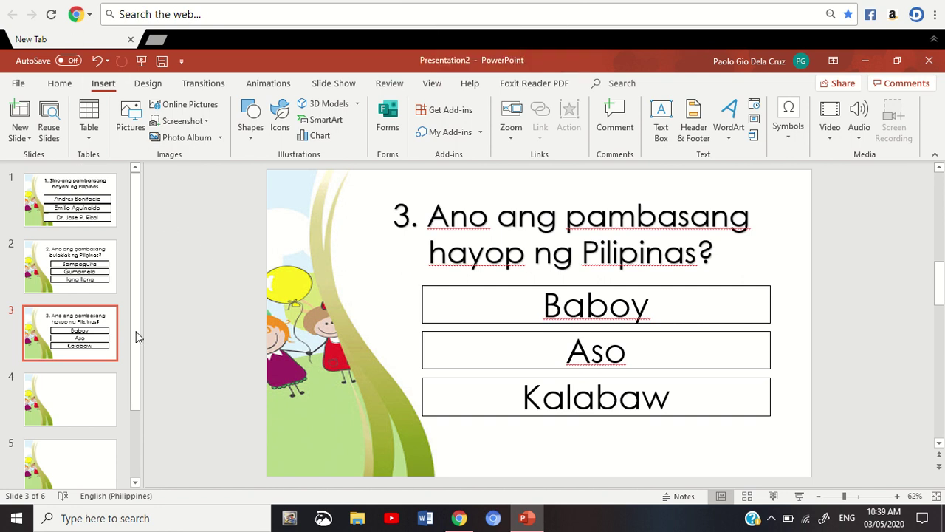
Step: Insert two Blank layout slides after slide 1 and select the new slide 2
left_click(95, 219)
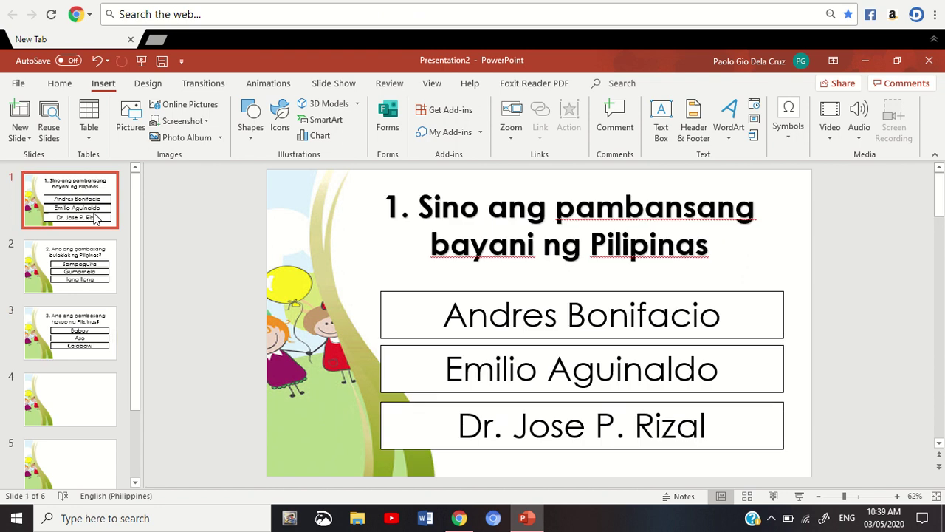
left_click(51, 84)
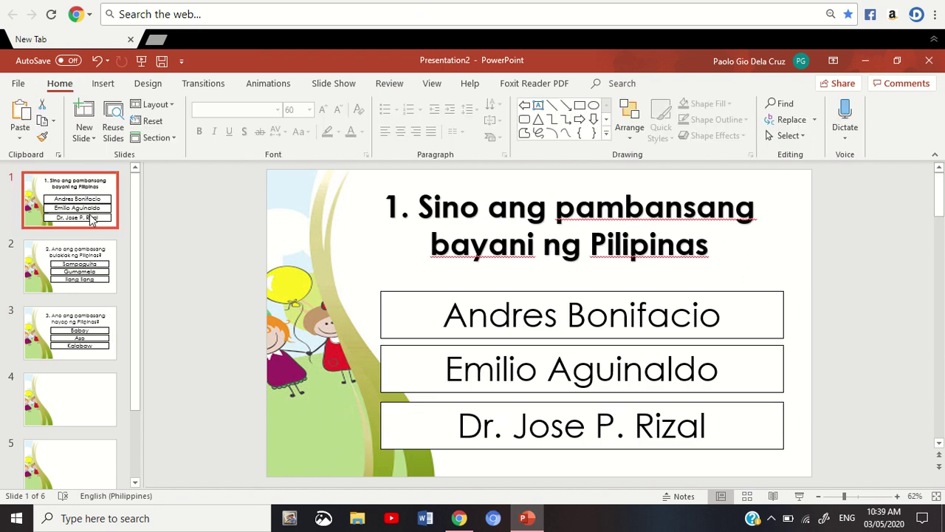
left_click(83, 137)
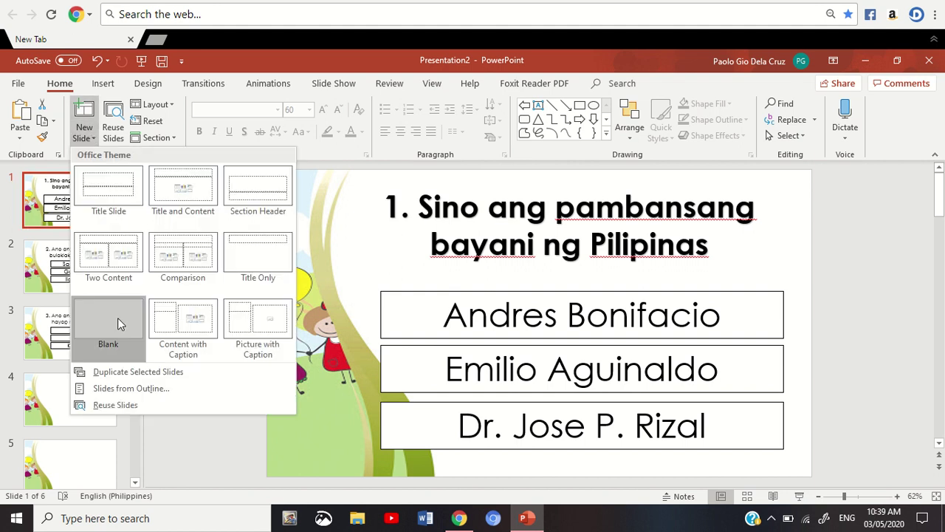
left_click(118, 319)
key("ctrl+m")
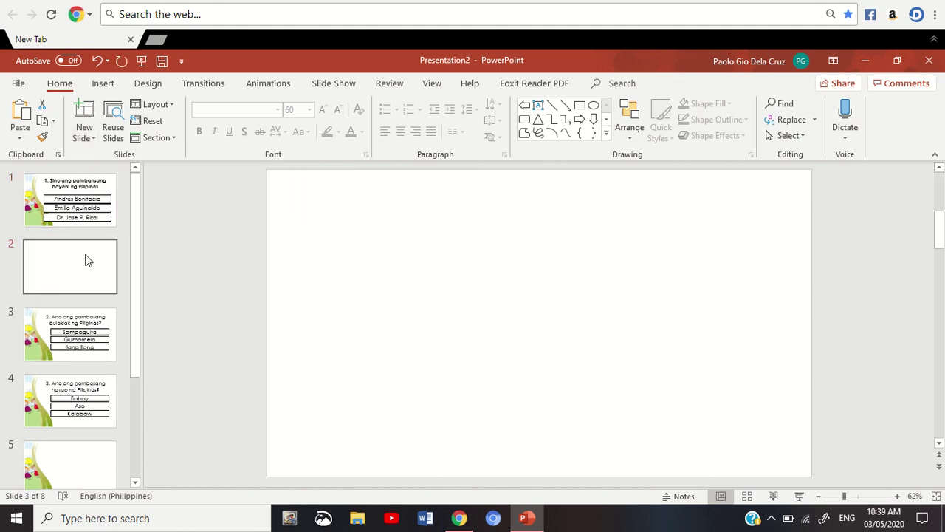
left_click(69, 269)
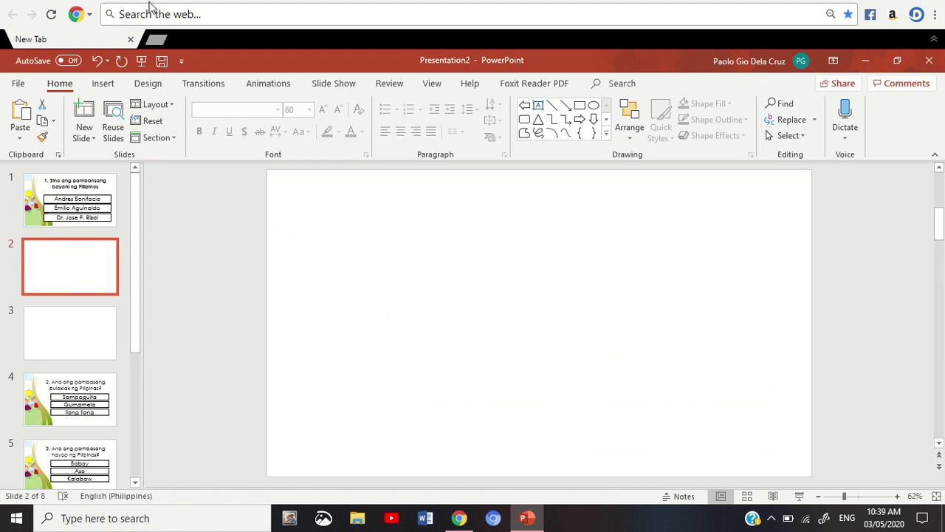
Step: Add WordArt in the first style reading TAMA to slide 2
left_click(103, 84)
left_click(729, 122)
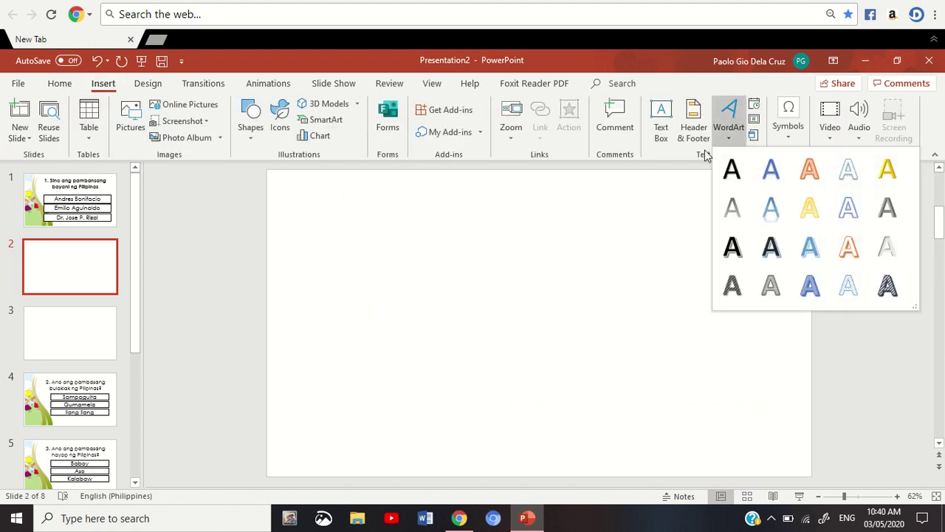
left_click(746, 170)
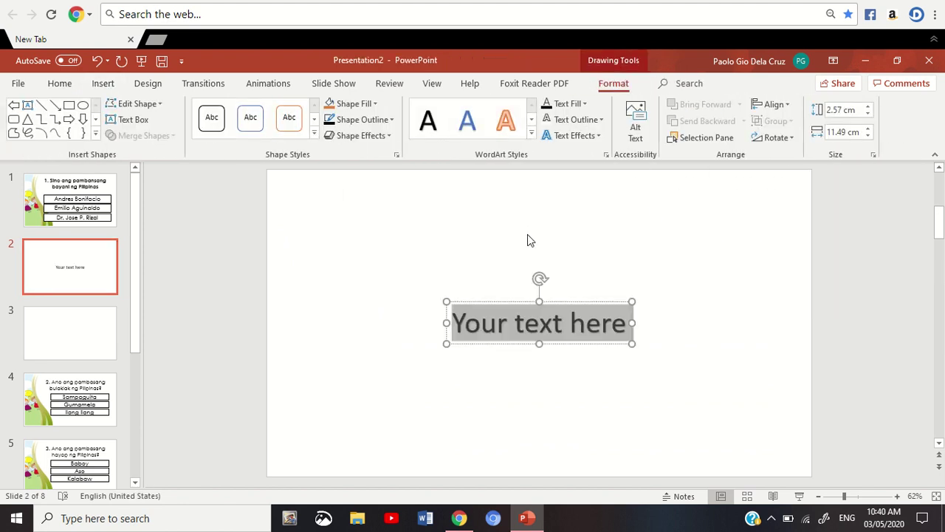
type("TAMA")
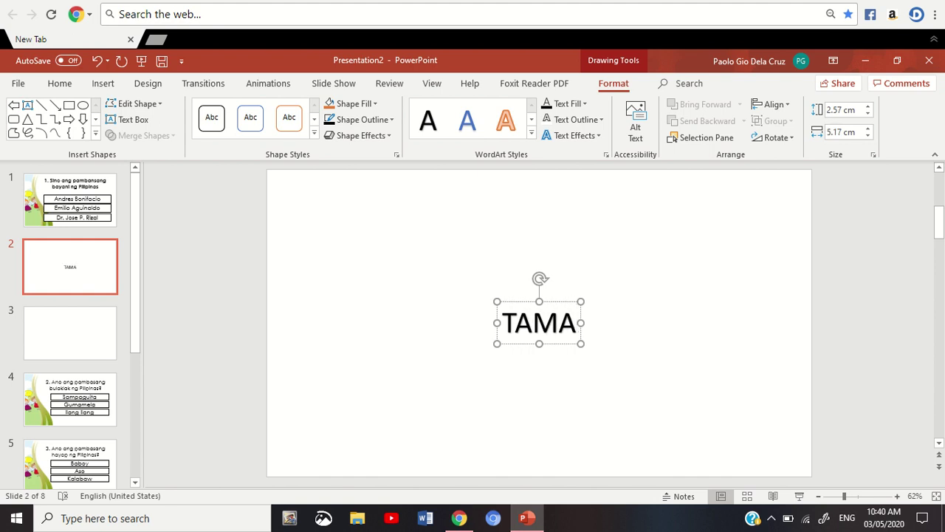
Step: Set TAMA in Arial Black at size 96 and move it to the slide's top
key("ctrl+a")
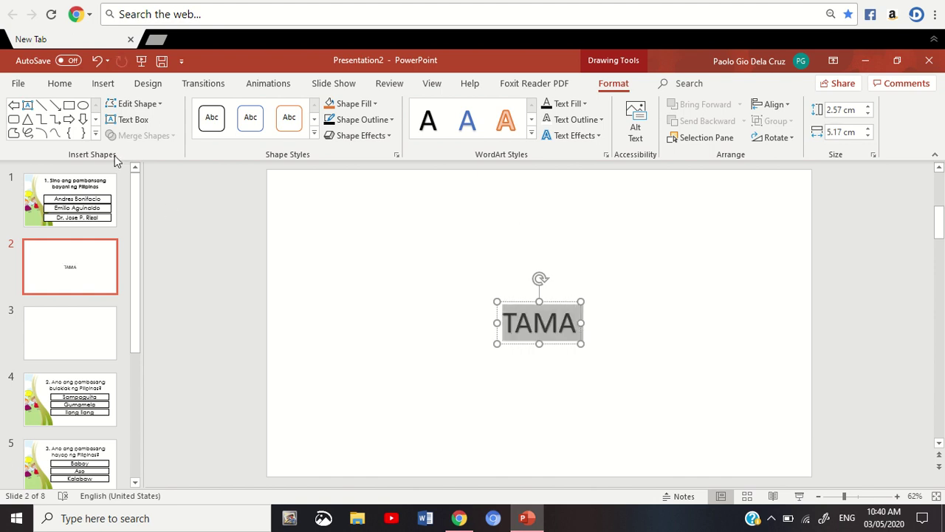
left_click(59, 83)
left_click(277, 109)
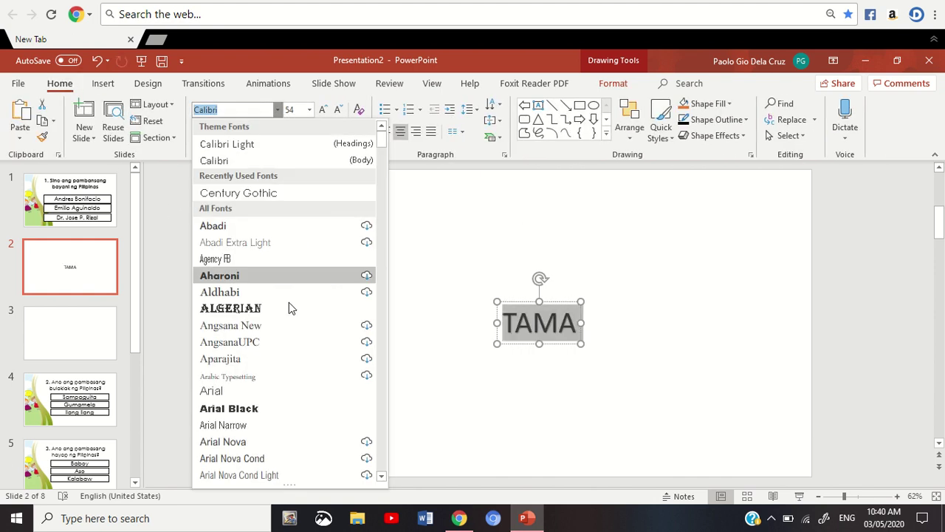
left_click(272, 401)
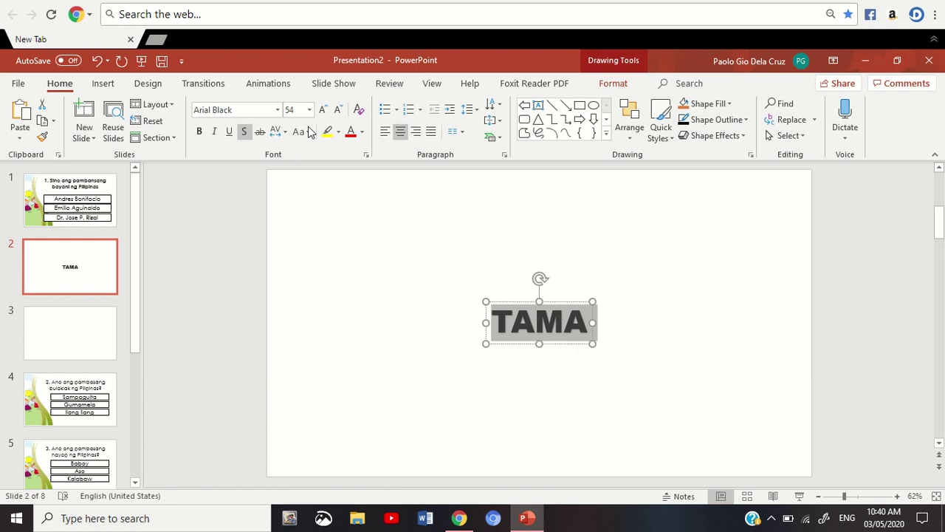
left_click(325, 110)
left_click(325, 110)
left_click(325, 110)
left_click(325, 110)
left_click(325, 110)
left_click(325, 110)
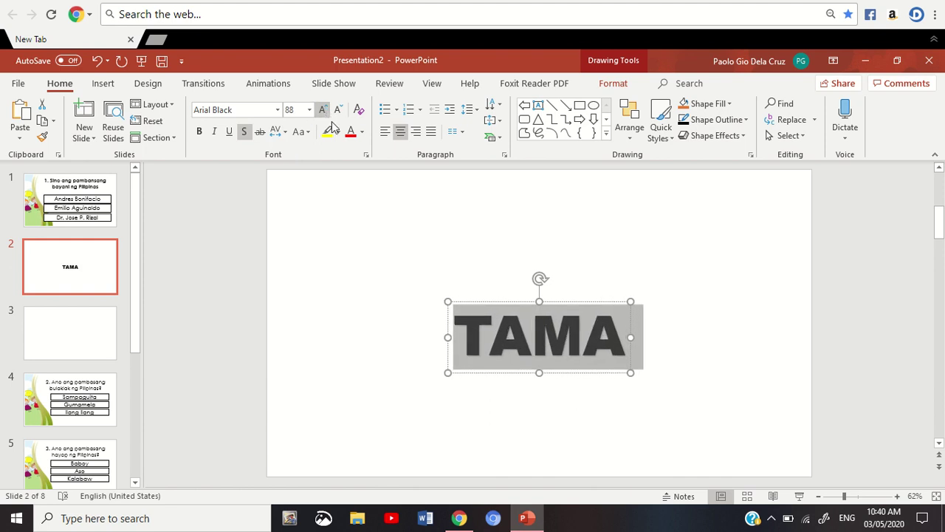
left_click_drag(572, 373, 563, 249)
left_click(546, 320)
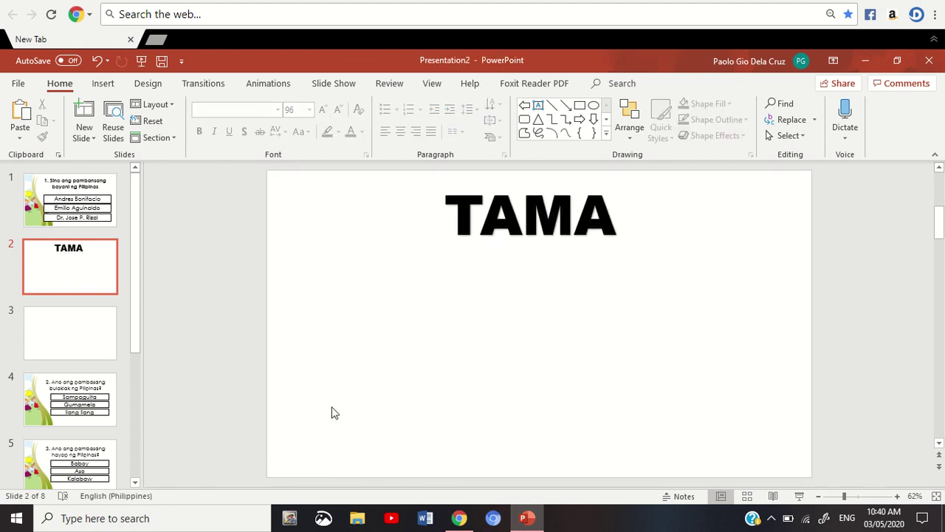
left_click(51, 327)
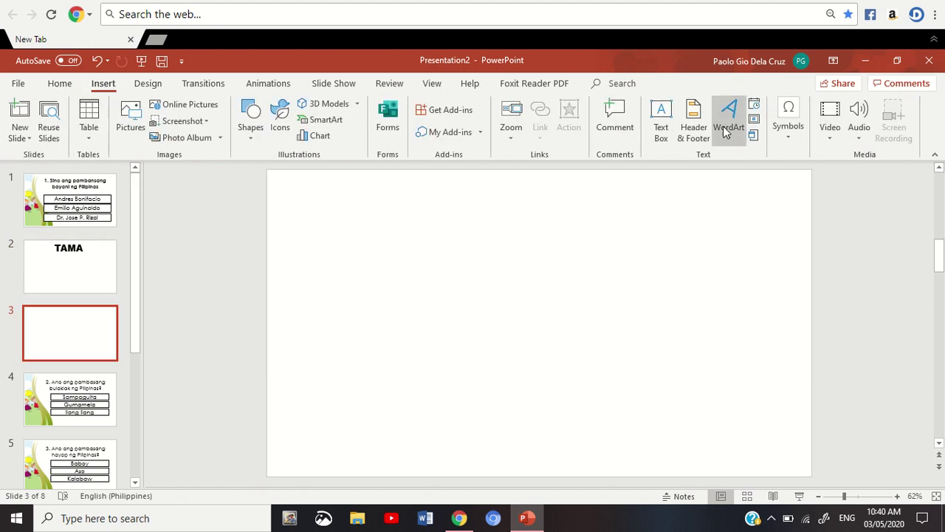
Step: Add WordArt in the first style reading MALI to slide 3
left_click(726, 129)
left_click(733, 168)
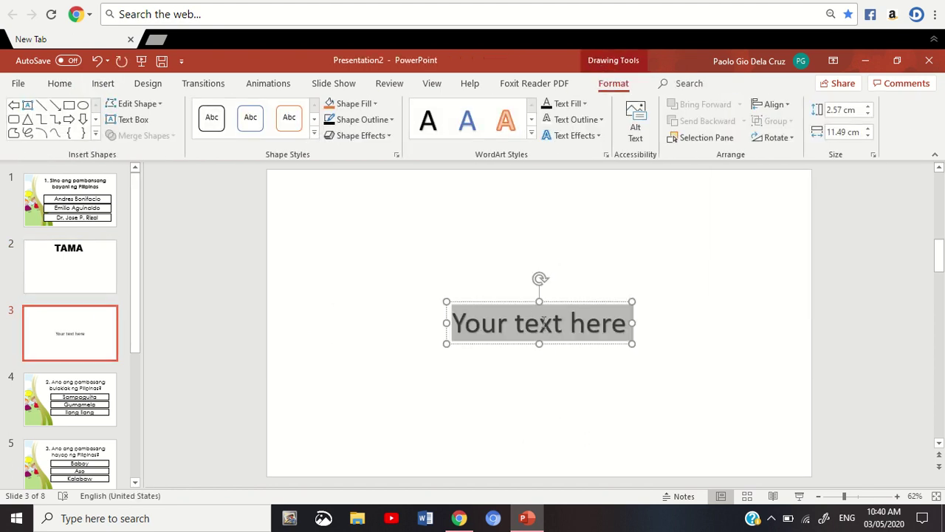
left_click(544, 321)
type("MALI")
key("ctrl+a")
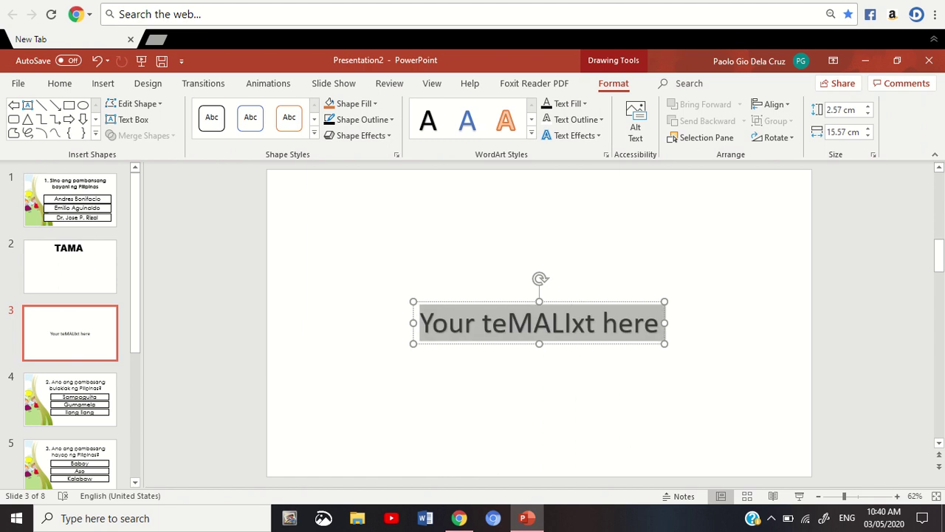
type("MALI")
Step: Set MALI in Arial Black at size 96 and move it to the slide's top
key("ctrl+a")
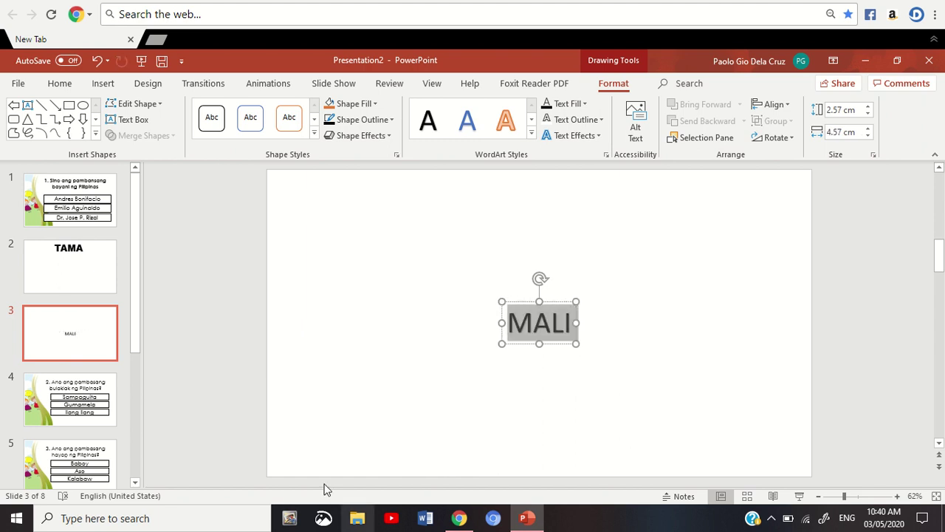
left_click(59, 83)
left_click(279, 110)
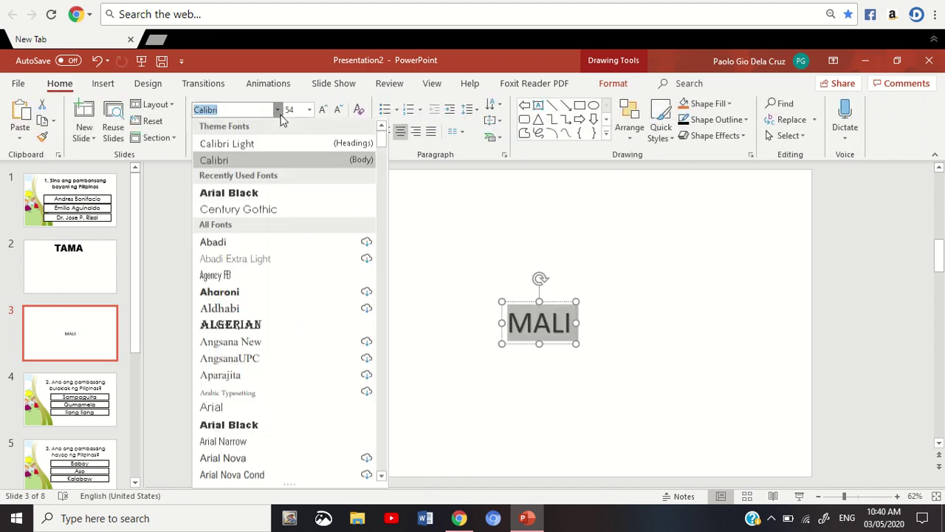
left_click(274, 194)
left_click(323, 109)
left_click(322, 109)
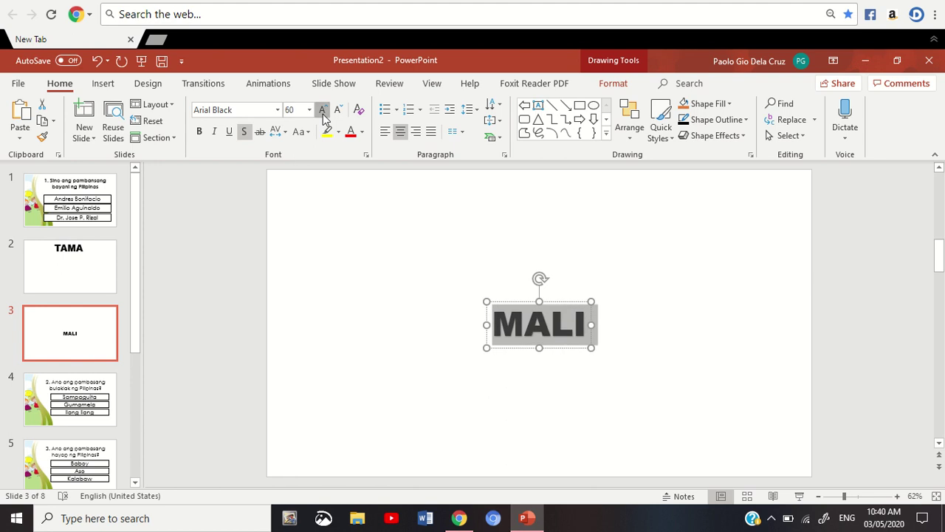
left_click(323, 109)
left_click(323, 109)
left_click(323, 110)
left_click(323, 110)
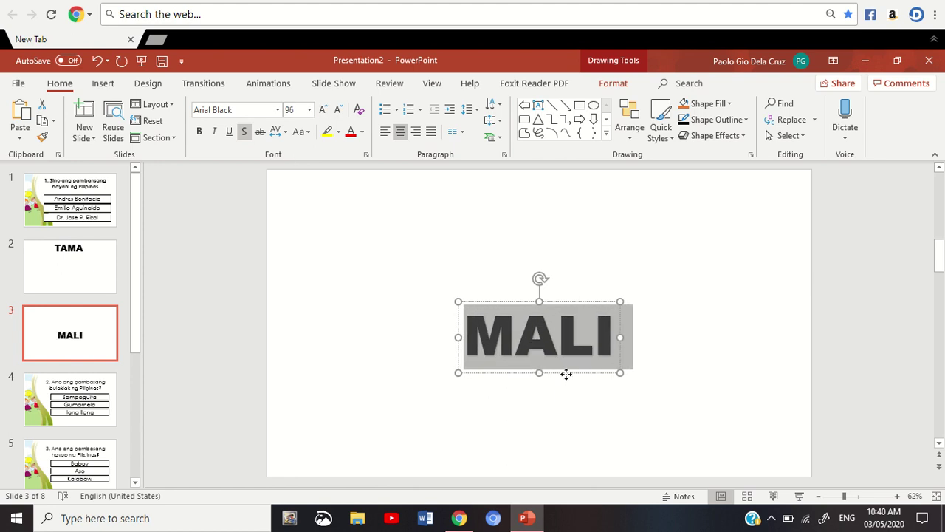
left_click_drag(566, 374, 563, 249)
left_click(224, 261)
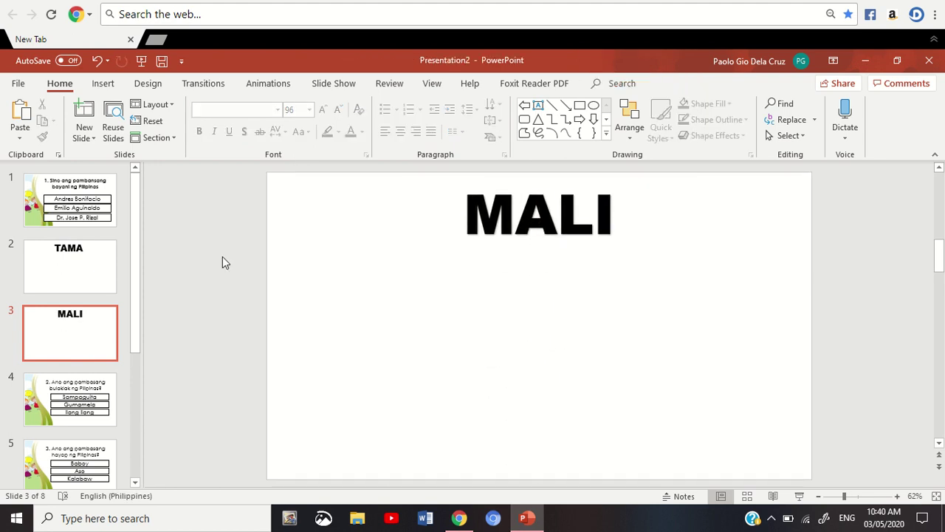
left_click(79, 267)
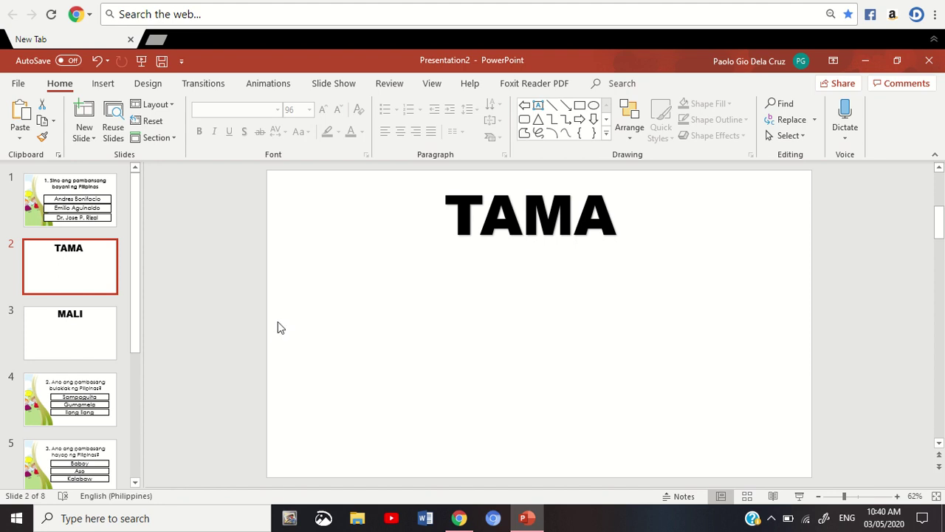
Step: Search Google for 'happy gif animation' and show the image results
left_click(458, 517)
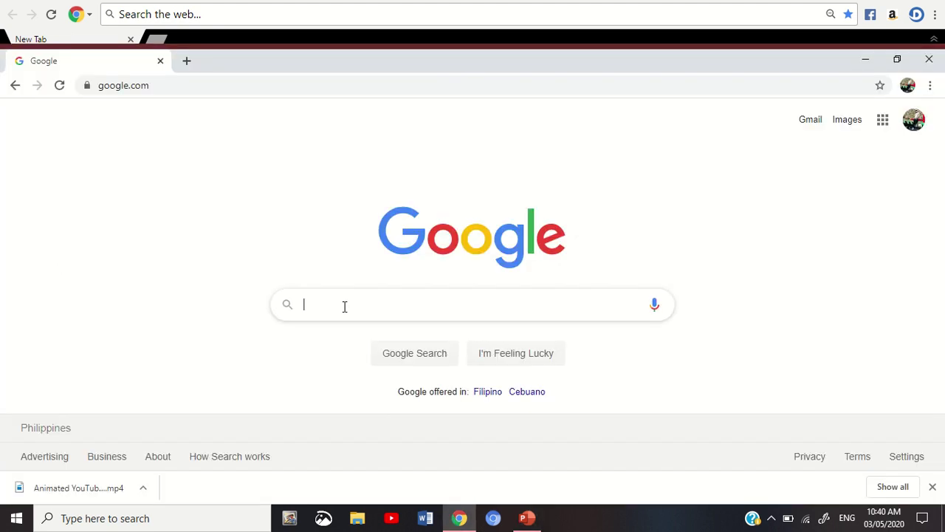
left_click(344, 306)
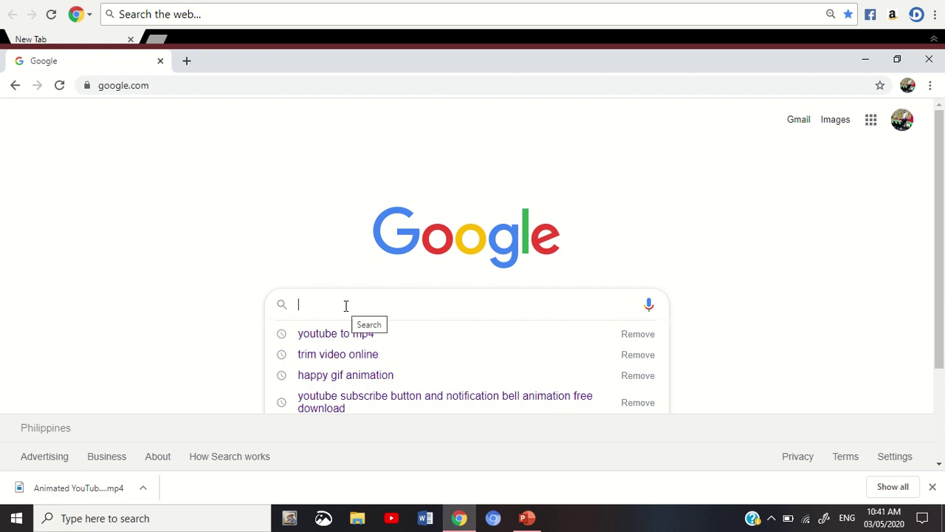
type("happy")
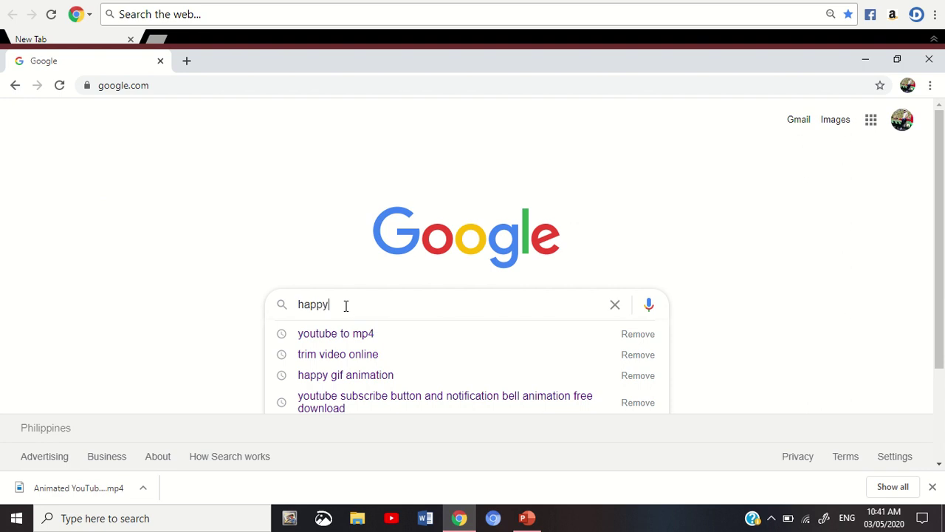
type(" gif ani")
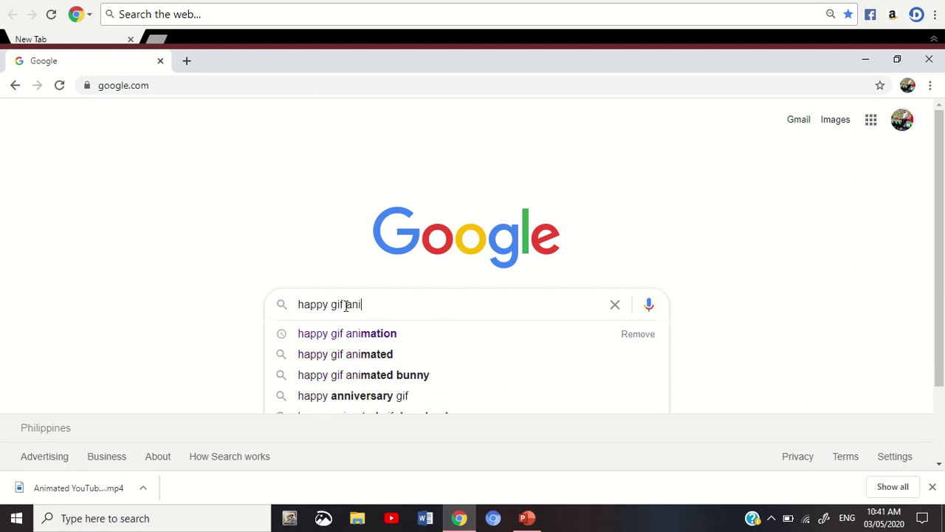
key("Down")
key("Return")
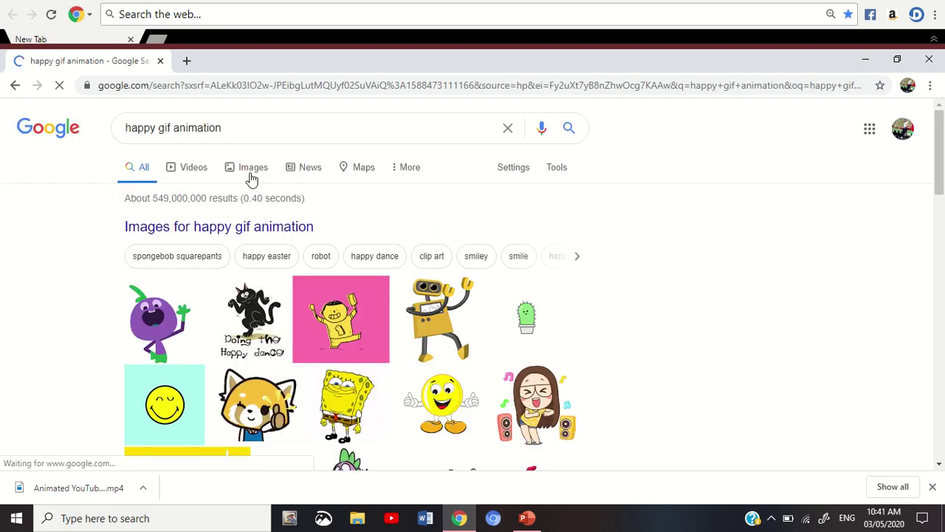
left_click(251, 171)
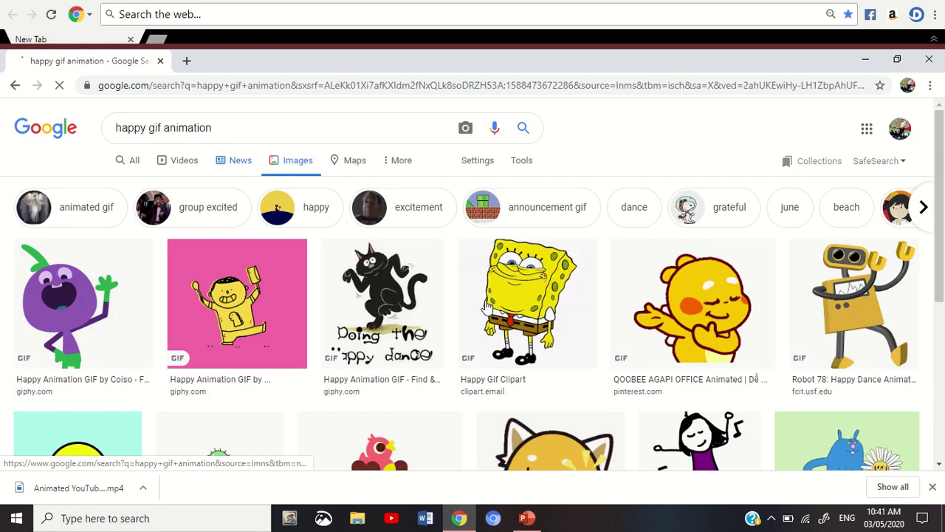
scroll(762, 189, "down", 5)
scroll(280, 249, "up", 5)
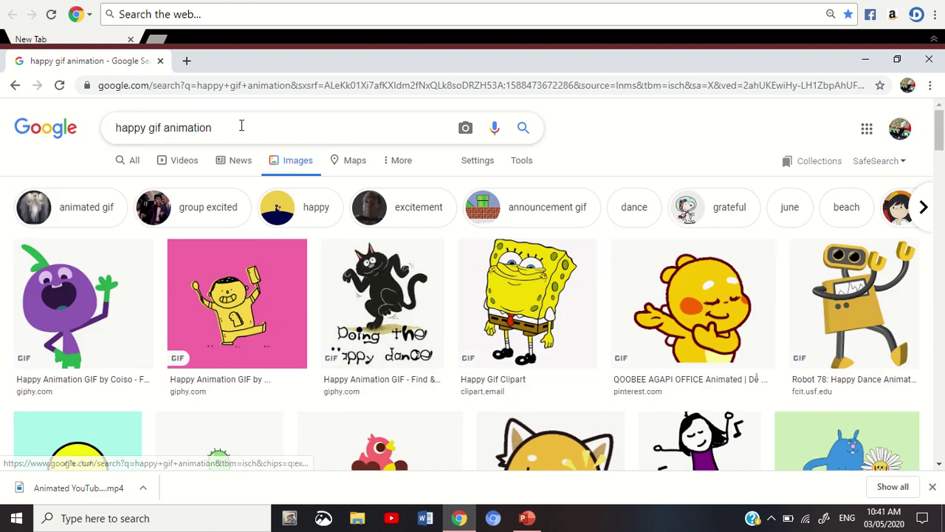
Step: Refine the image search to 'happy gif animation frozen' and browse the results
left_click(240, 127)
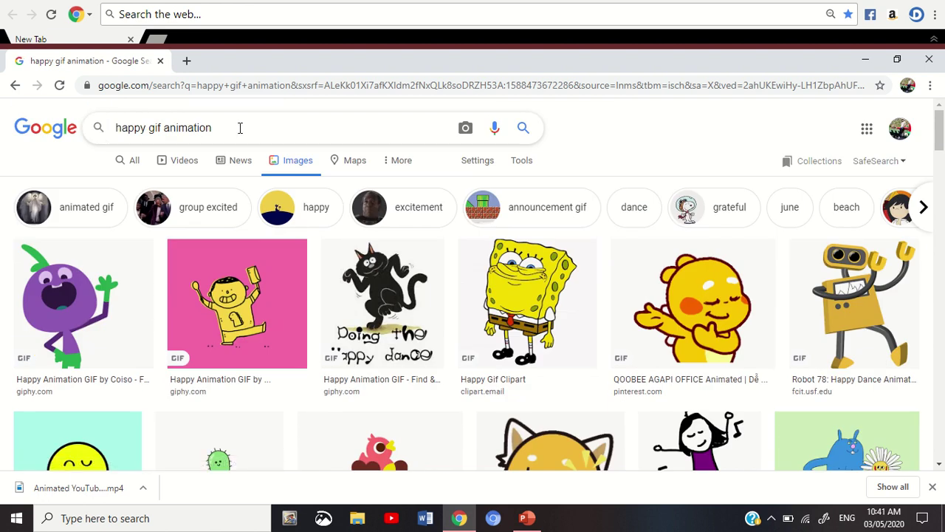
type("frozen")
key("Return")
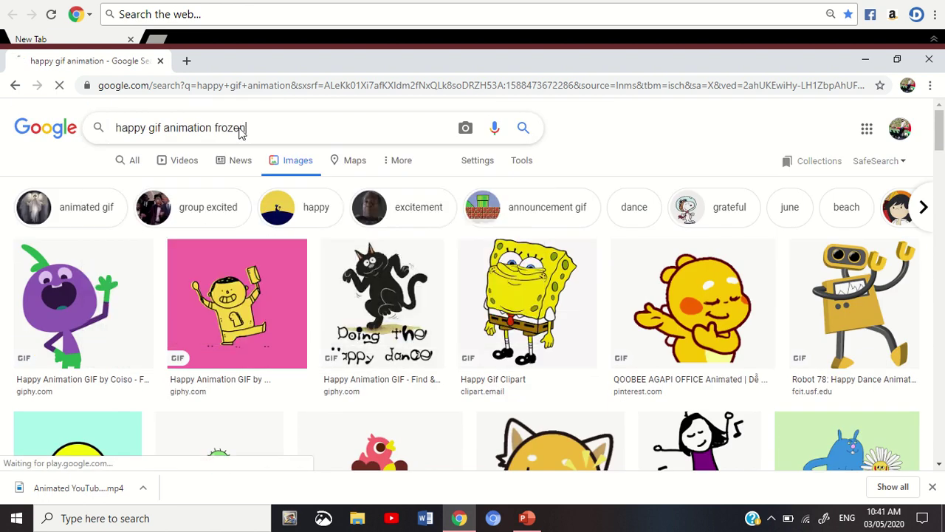
scroll(553, 375, "down", 5)
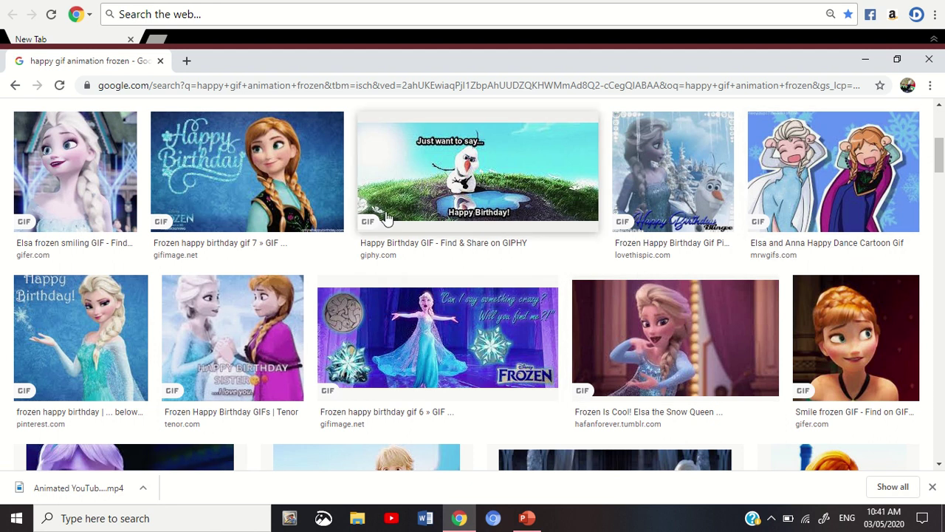
scroll(163, 220, "down", 5)
scroll(443, 248, "up", 10)
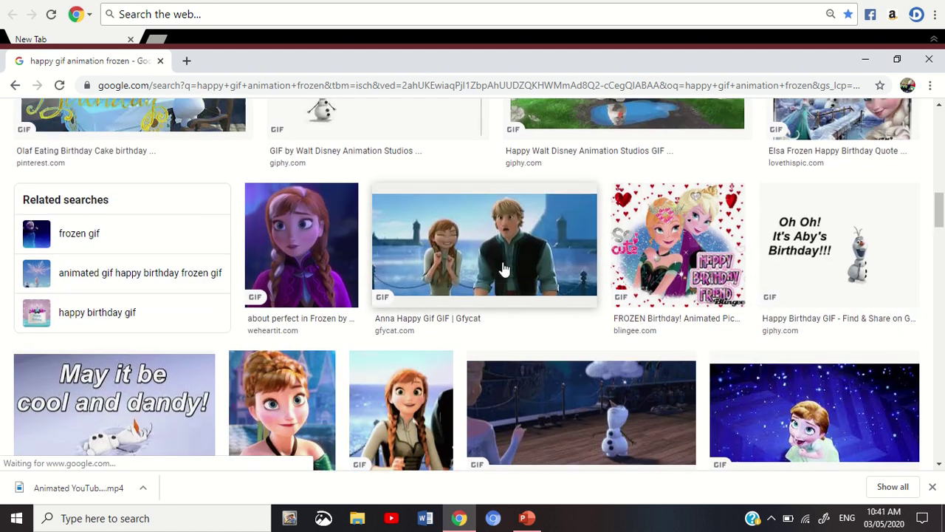
scroll(872, 302, "down", 20)
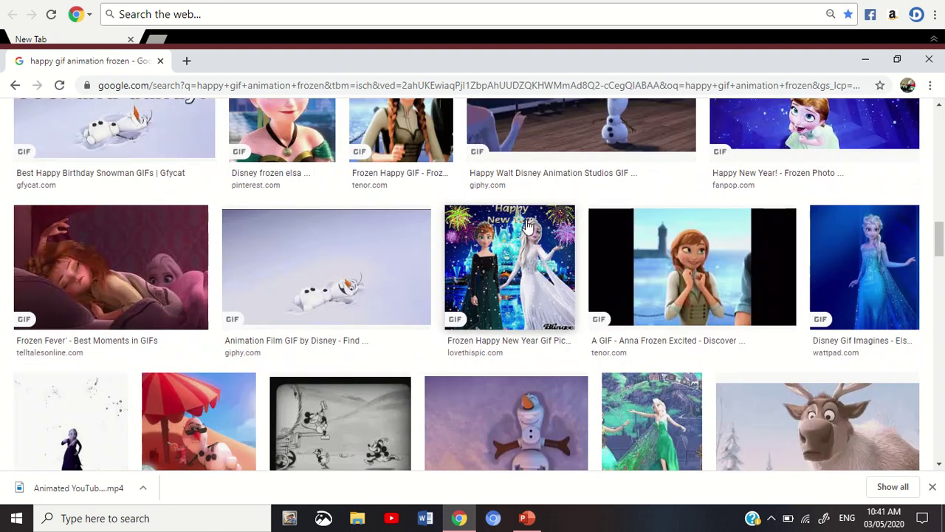
Step: Browse the GIF previews and open the Anna Happy Disney GIF
left_click(941, 255)
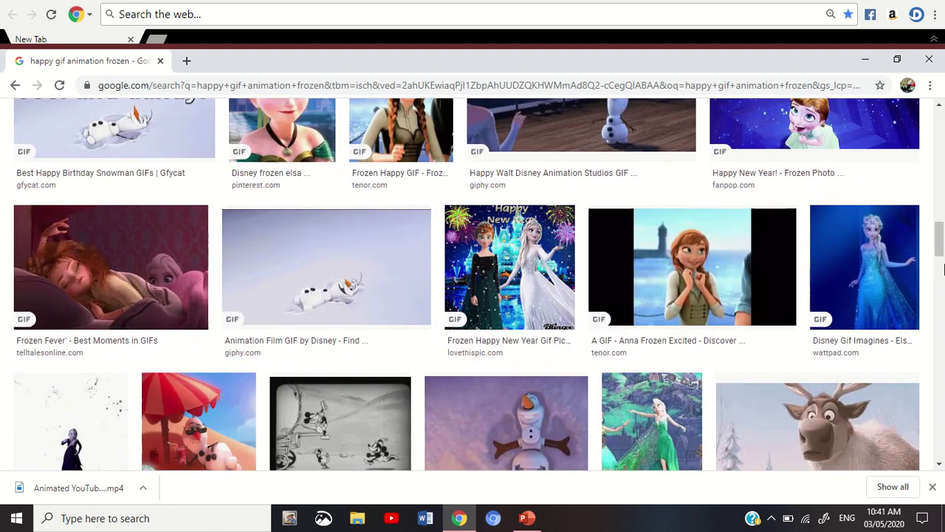
left_click_drag(941, 255, 941, 241)
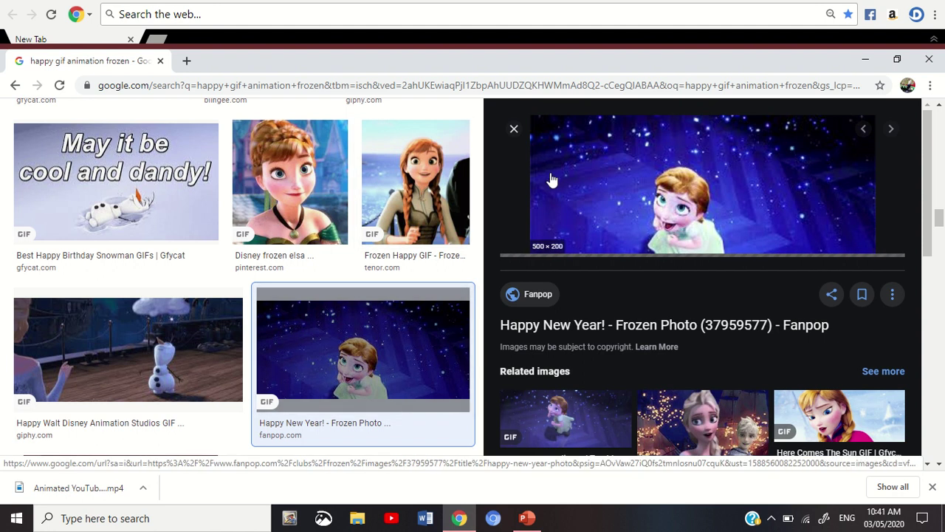
left_click(514, 133)
scroll(407, 232, "up", 5)
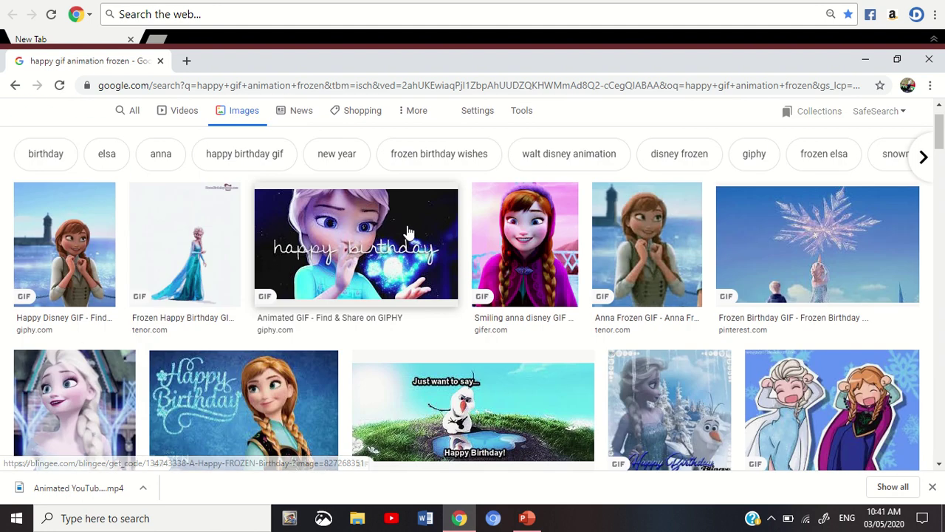
left_click(207, 236)
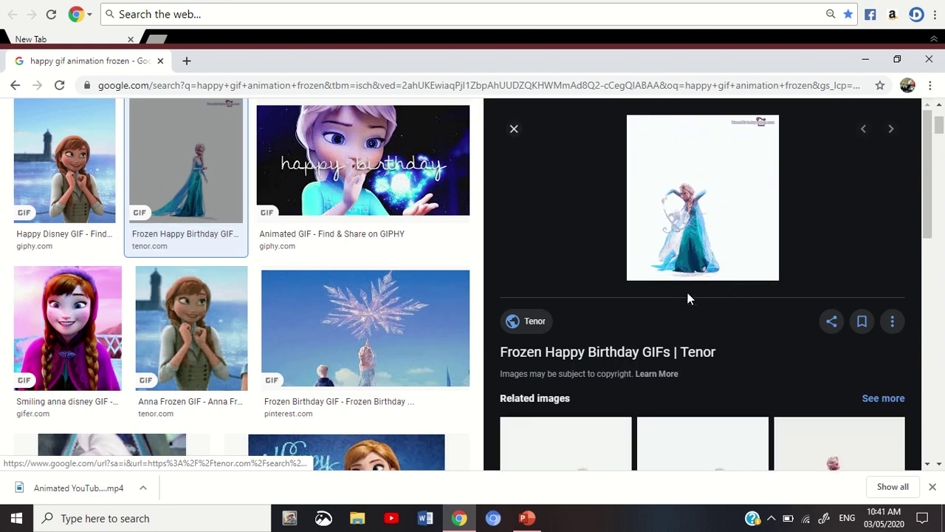
left_click(87, 163)
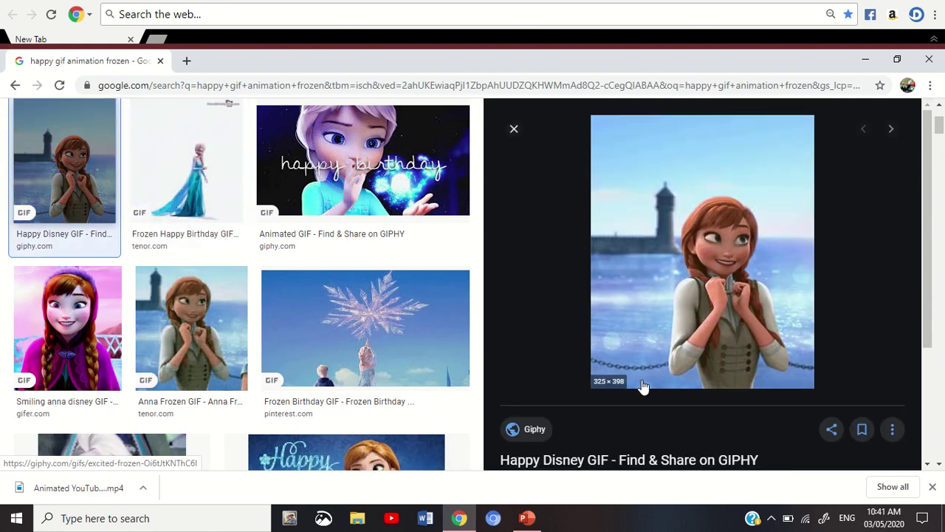
Step: Save the previewed GIF to the Desktop as giphy.gif
right_click(706, 254)
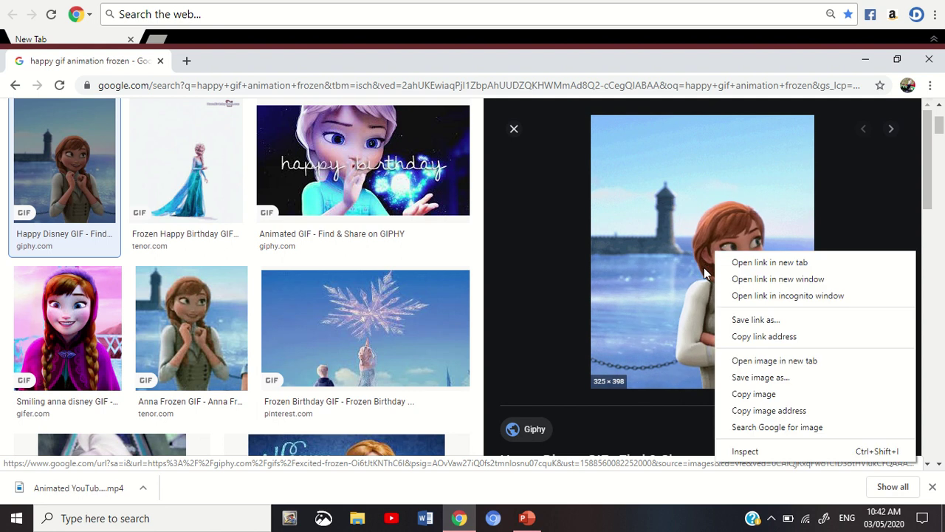
left_click(746, 378)
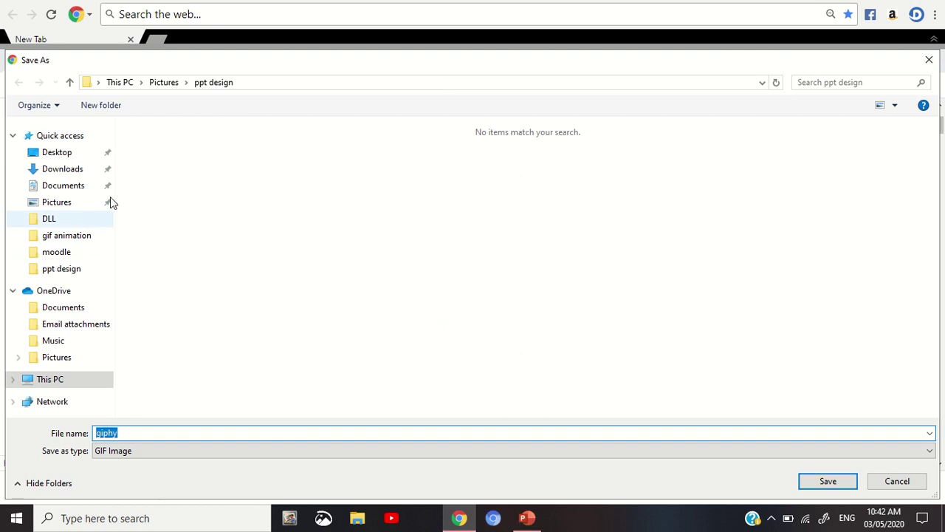
left_click_drag(110, 199, 108, 278)
scroll(74, 285, "up", 3)
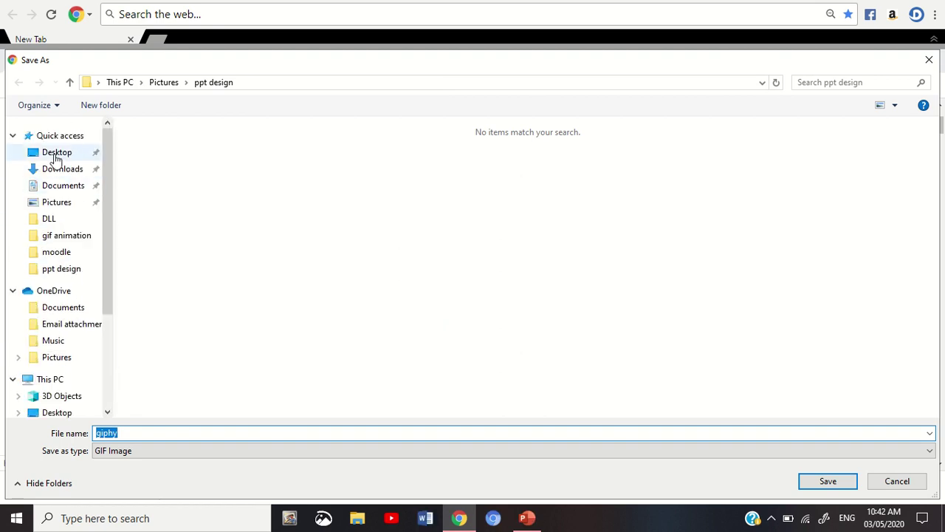
left_click(55, 154)
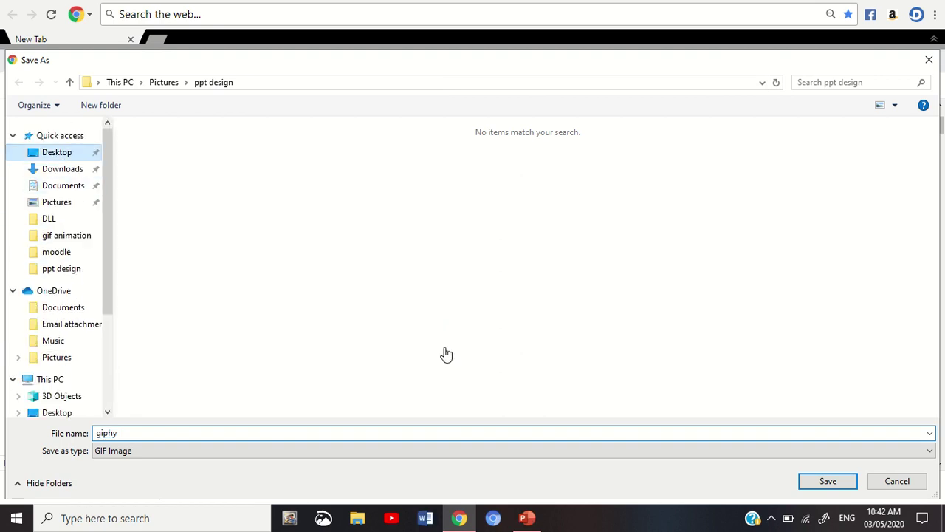
left_click(841, 482)
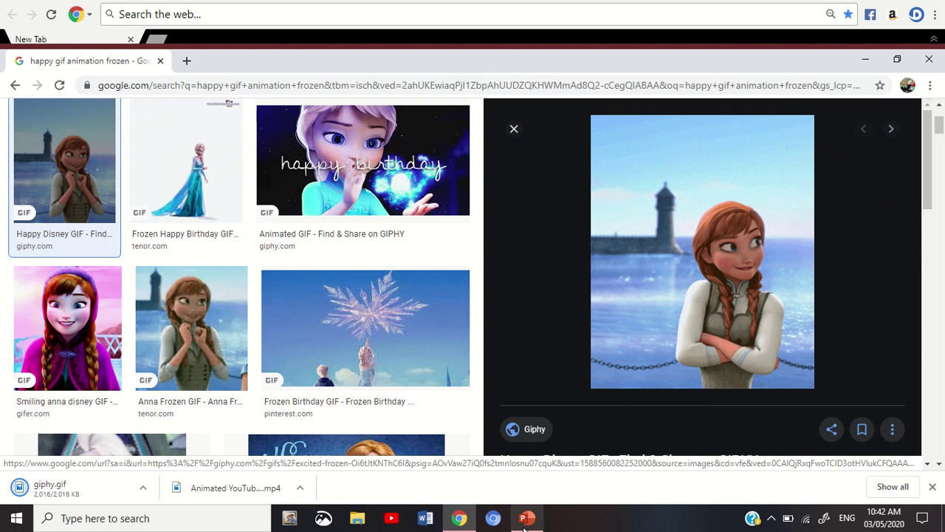
Step: Insert giphy.gif from the Desktop under TAMA, stretched to 10.53 × 21.85 cm
left_click(524, 519)
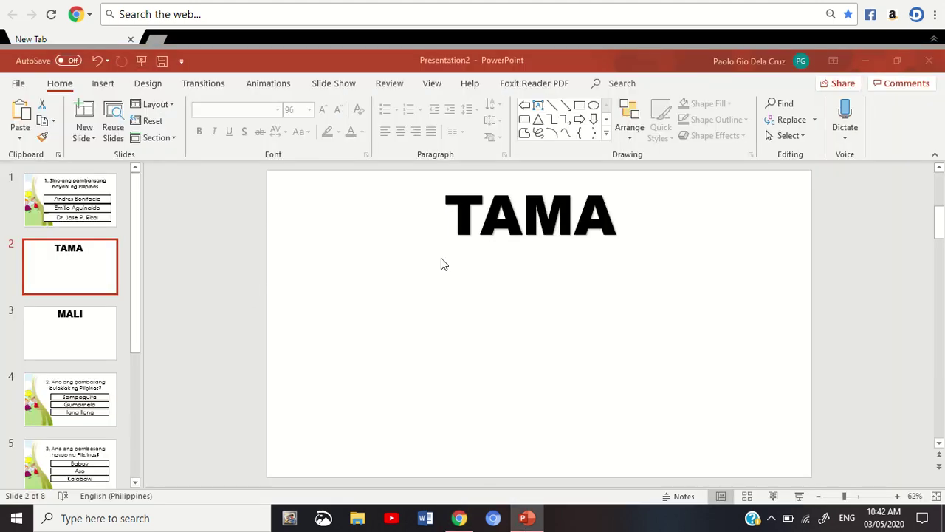
left_click(103, 84)
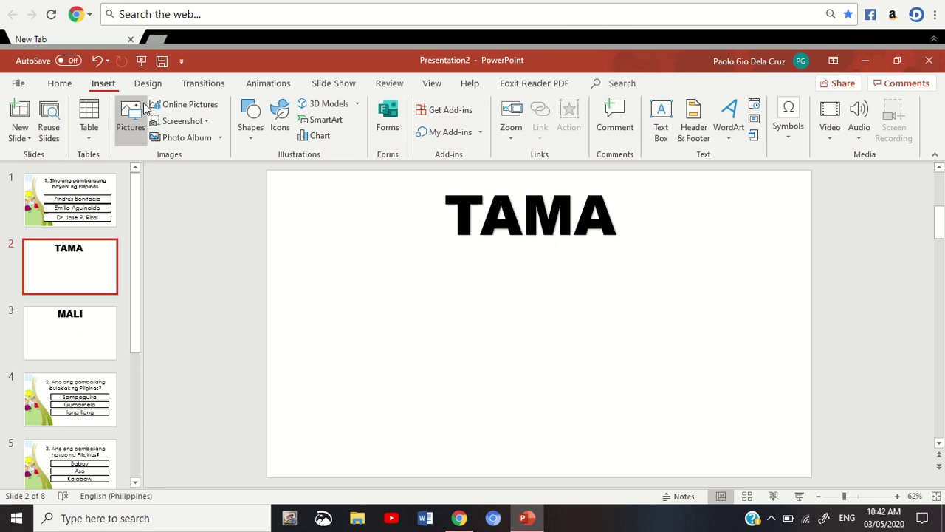
left_click(146, 114)
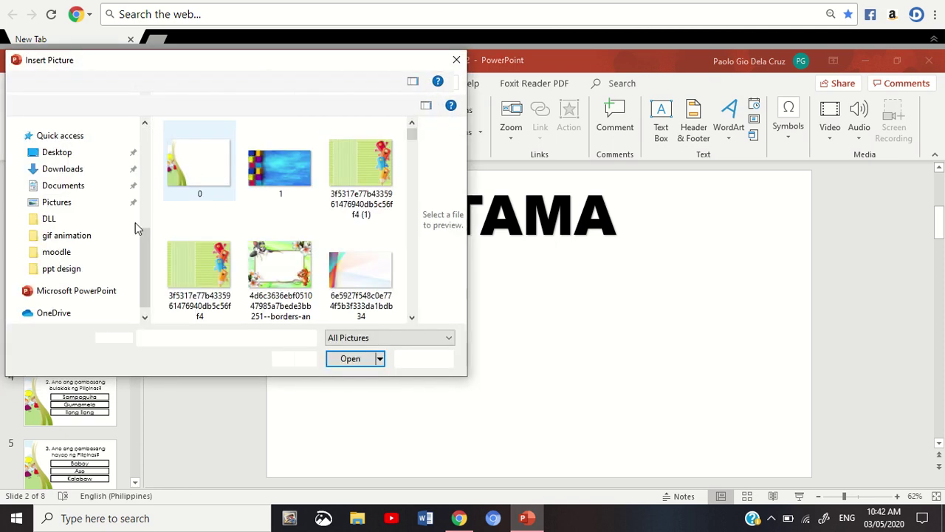
left_click(66, 161)
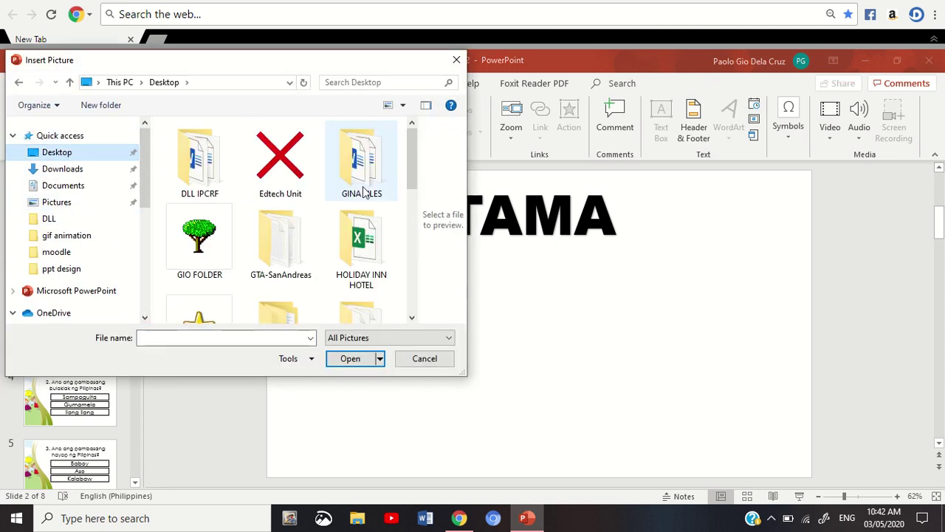
left_click_drag(420, 206, 416, 274)
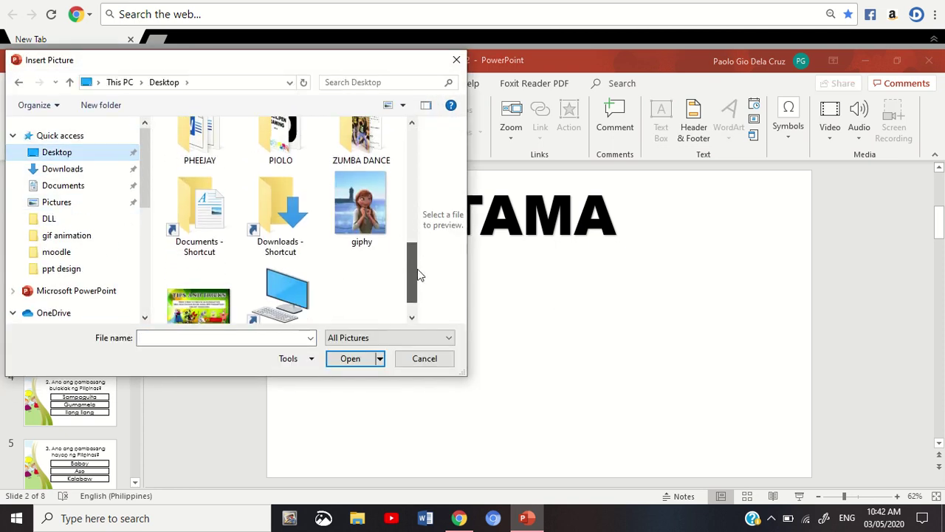
double_click(364, 198)
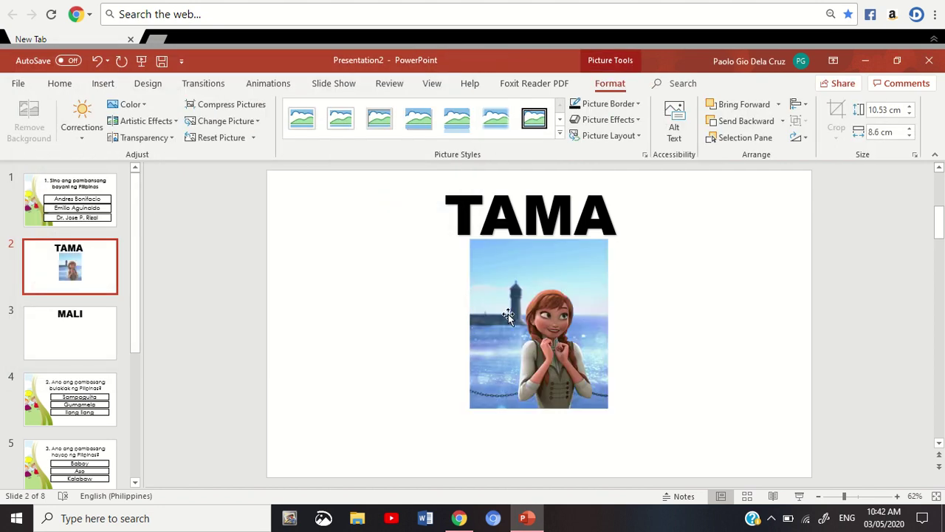
mouse_move(579, 308)
left_mouse_down()
mouse_move(492, 314)
mouse_move(679, 310)
mouse_move(723, 316)
mouse_move(734, 330)
mouse_move(588, 310)
left_mouse_up()
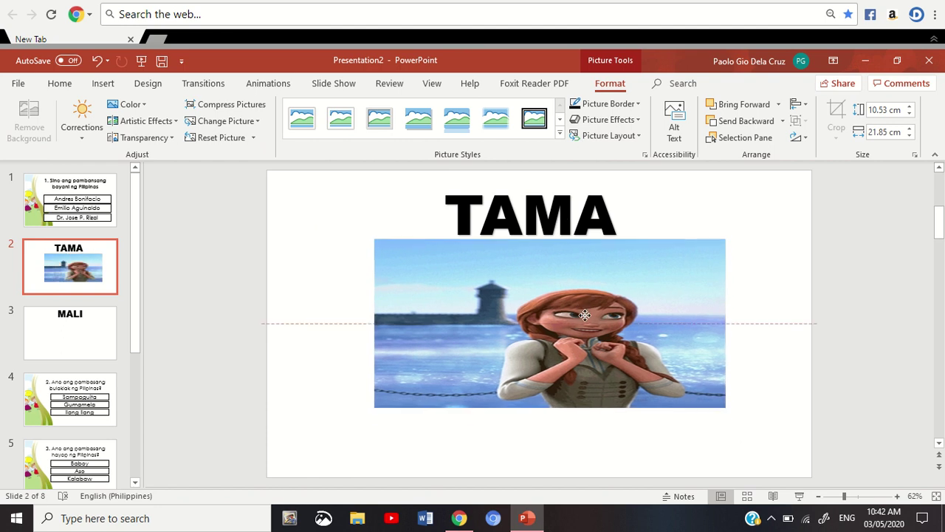
left_click(888, 309)
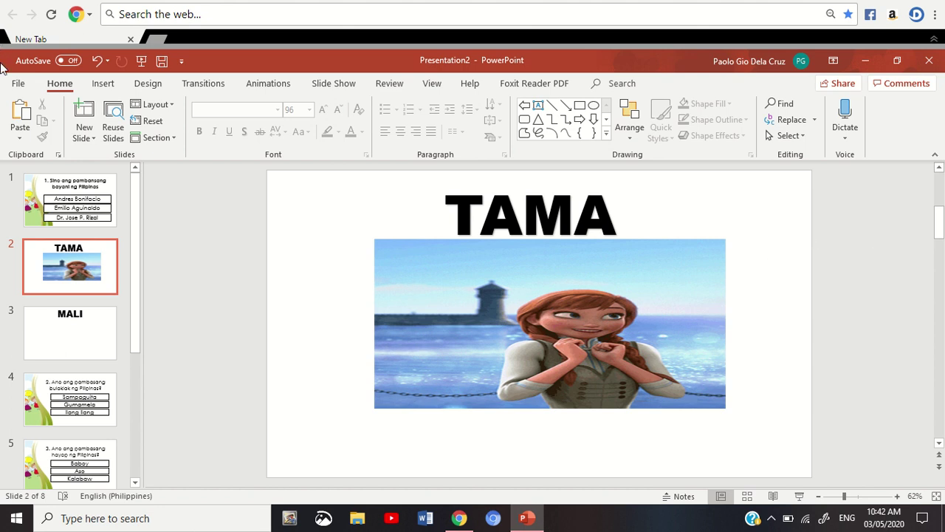
Step: Draw a blue right arrow at the TAMA slide's bottom right, enlarged to 3.1 × 6.16 cm
left_click(103, 83)
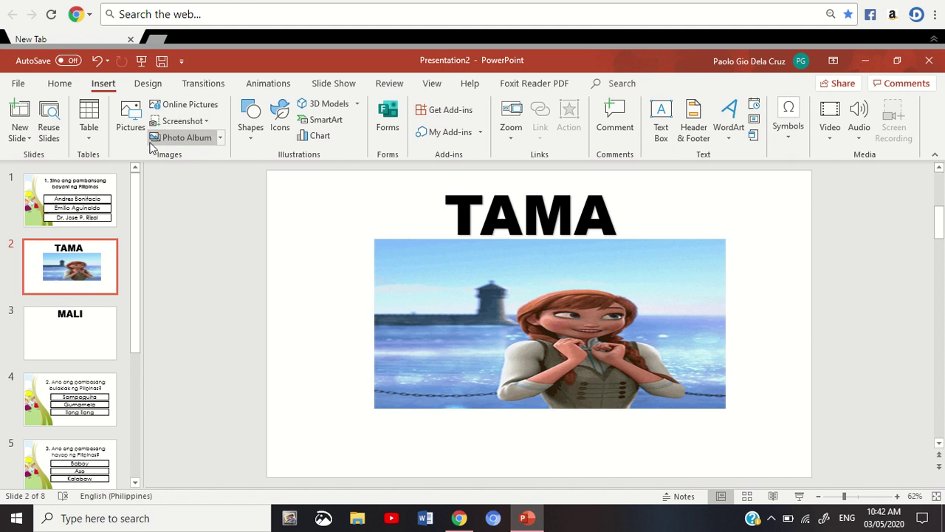
left_click(259, 114)
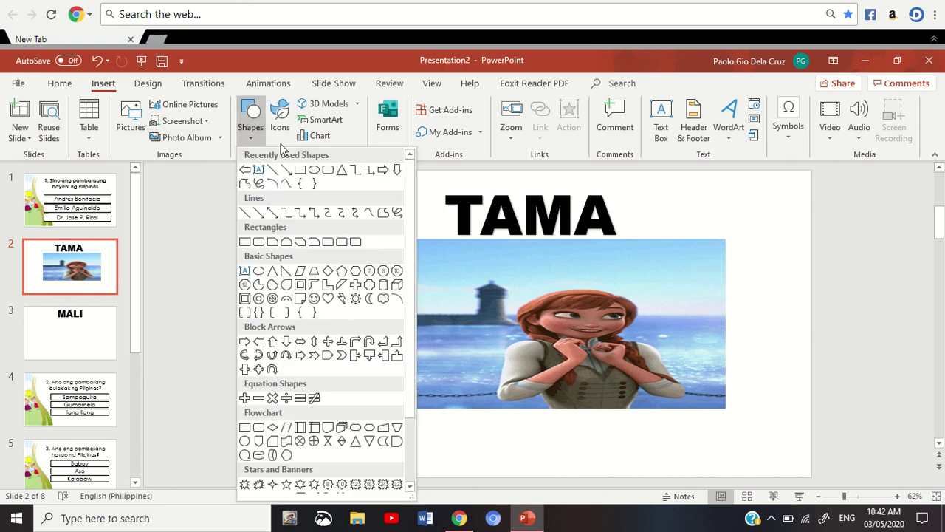
left_click(382, 171)
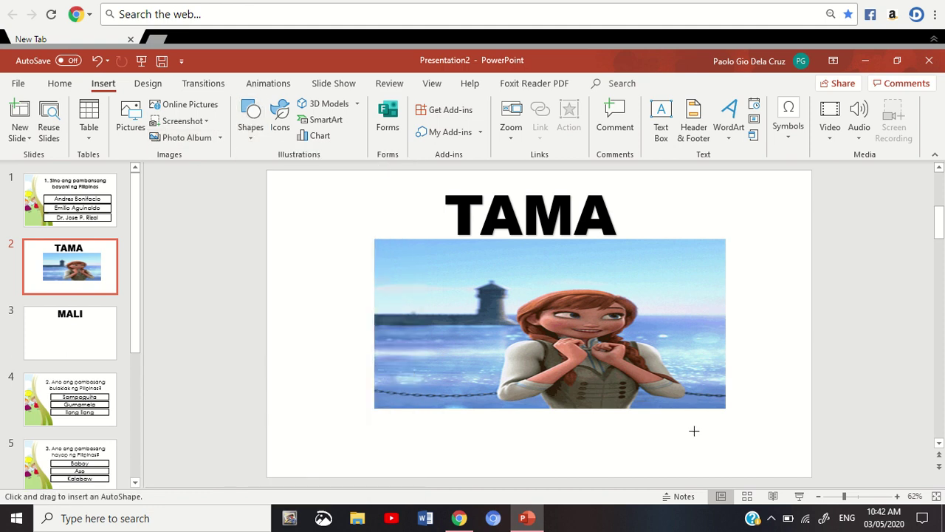
left_click_drag(694, 431, 793, 465)
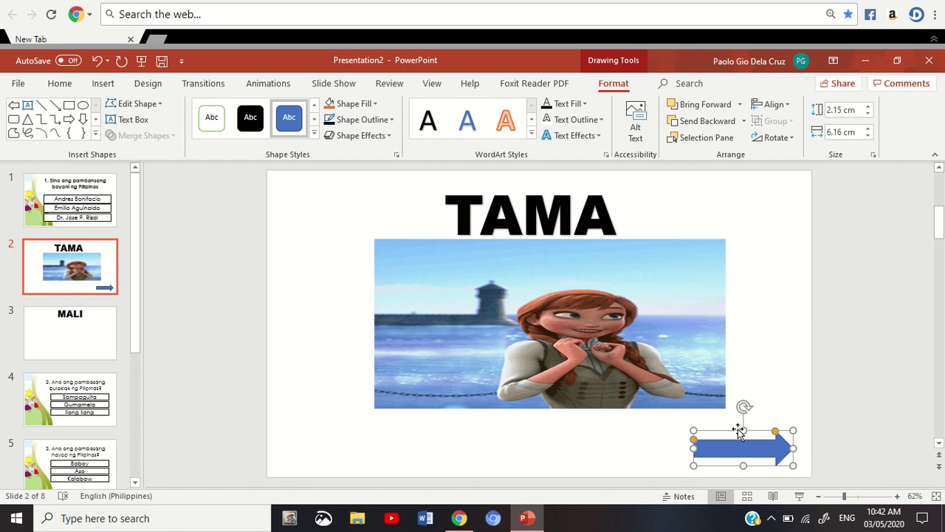
left_click_drag(742, 430, 743, 415)
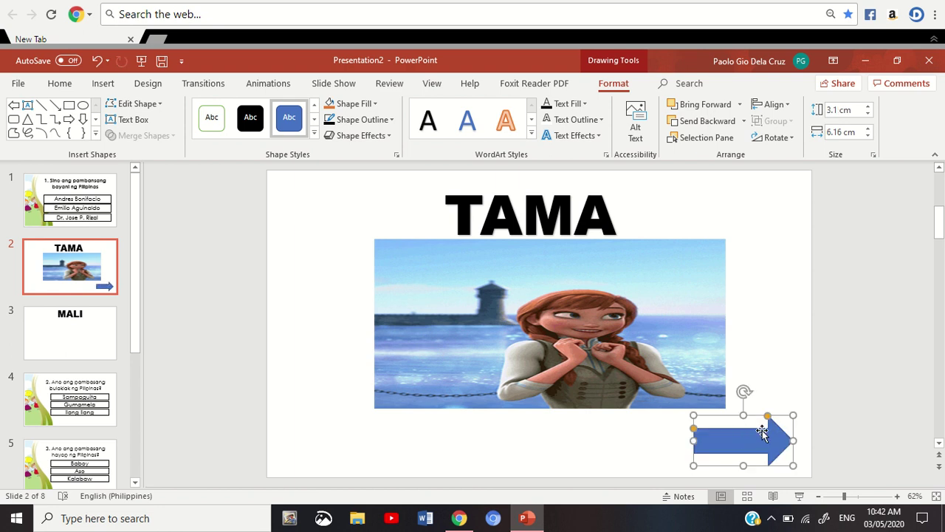
left_click(846, 323)
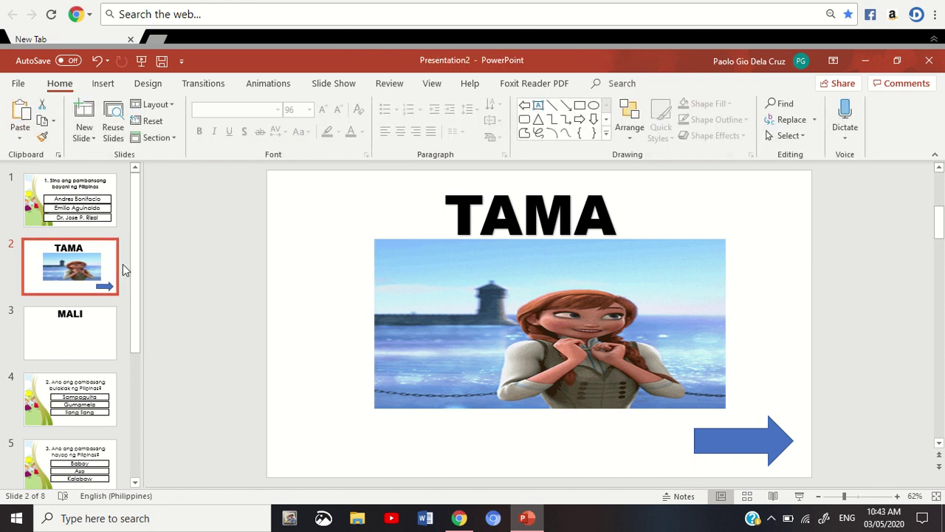
left_click(37, 338)
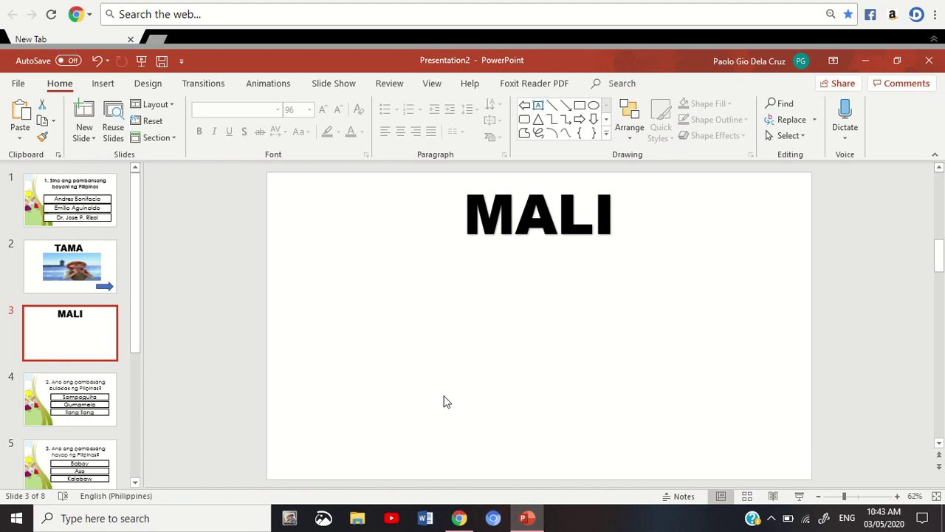
Step: Change the Google Images query to 'sad gif animation baymax' and run it
left_click(493, 465)
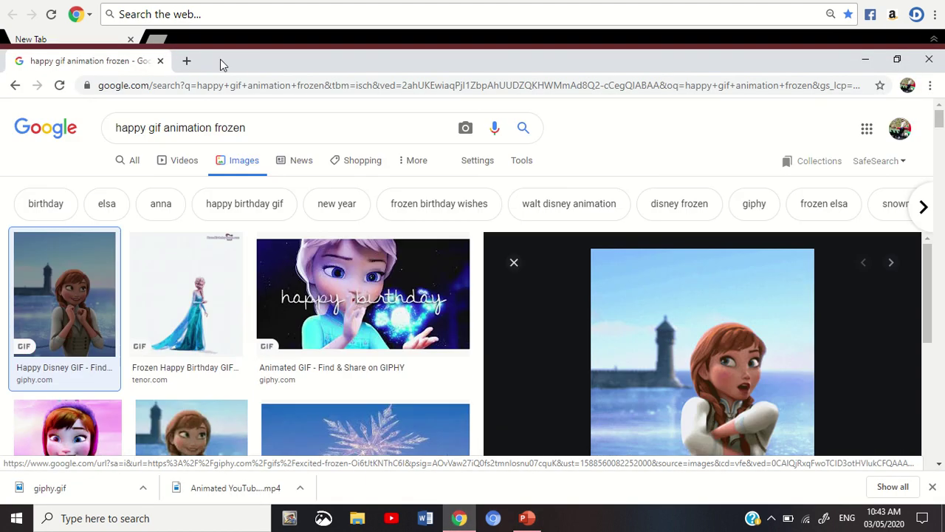
left_click(253, 128)
key("BackSpace")
key("BackSpace")
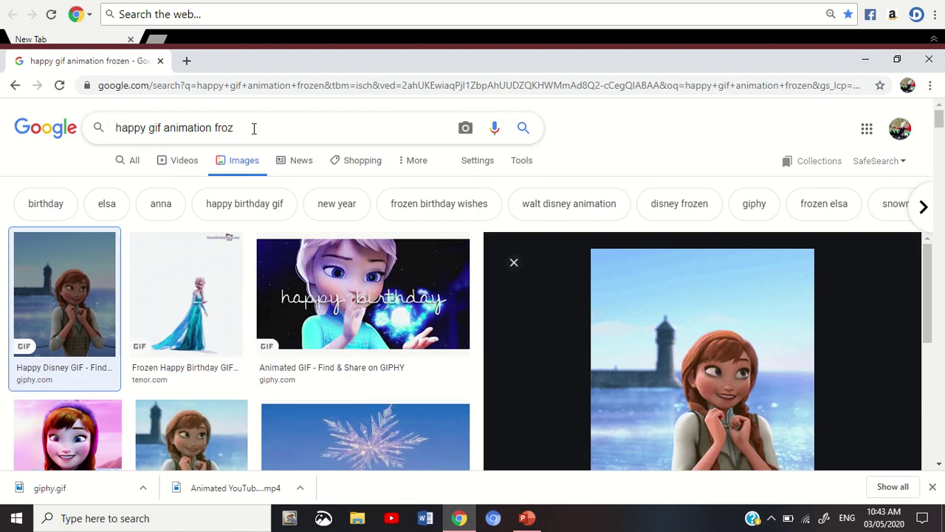
key("BackSpace")
key("BackSpace")
key("BackSpace")
key("BackSpace")
key("BackSpace")
key("Left")
key("Left")
key("Left")
key("Left")
key("Left")
key("Left")
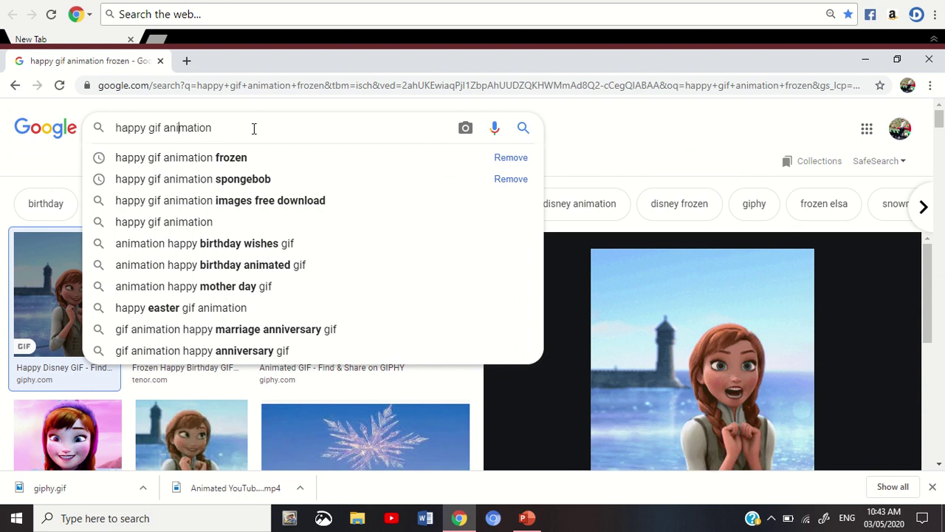
key("Left")
key("Left")
key("Left")
key("Left")
key("Left")
key("Left")
key("Left")
key("Left")
key("BackSpace")
key("BackSpace")
key("BackSpace")
key("BackSpace")
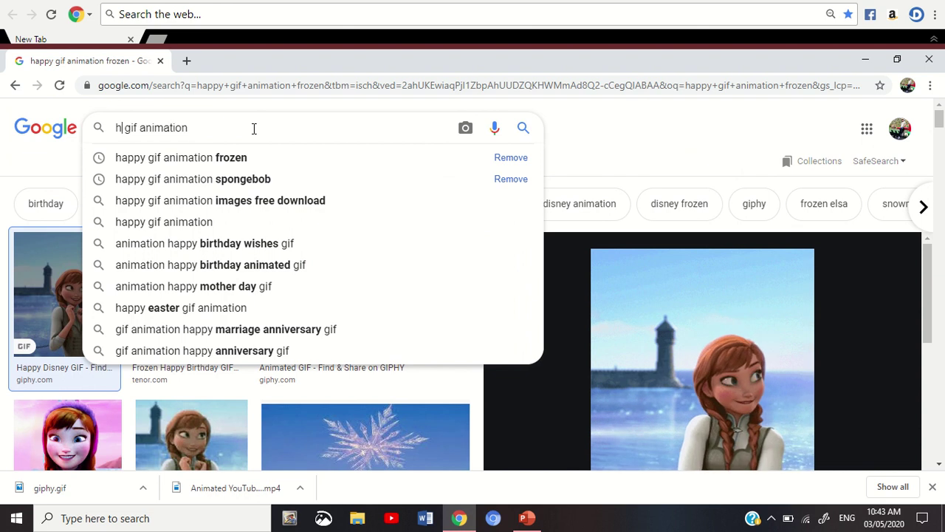
key("BackSpace")
type("sad")
key("End")
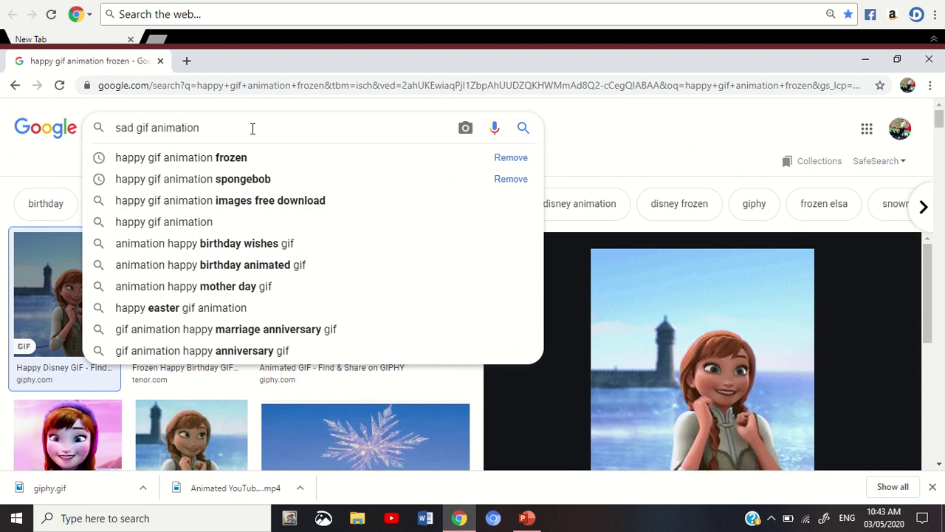
type("bay")
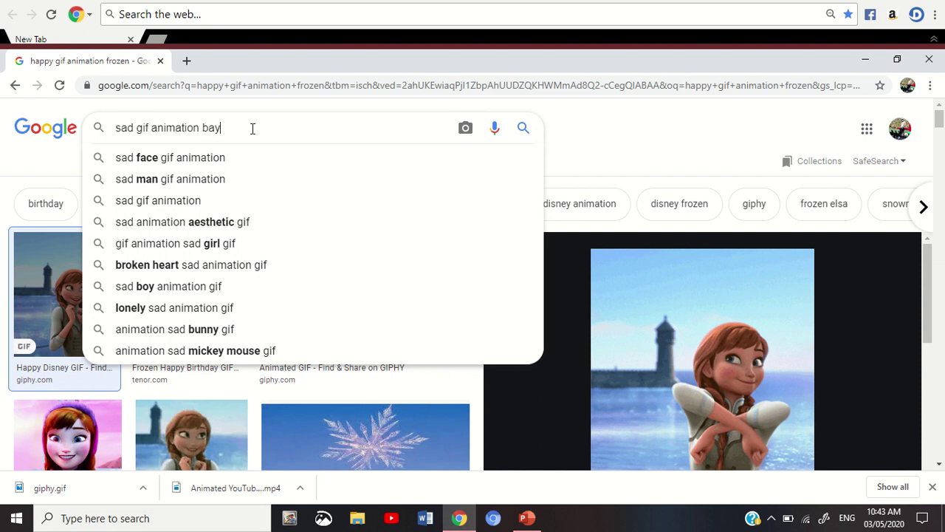
type("max")
key("Return")
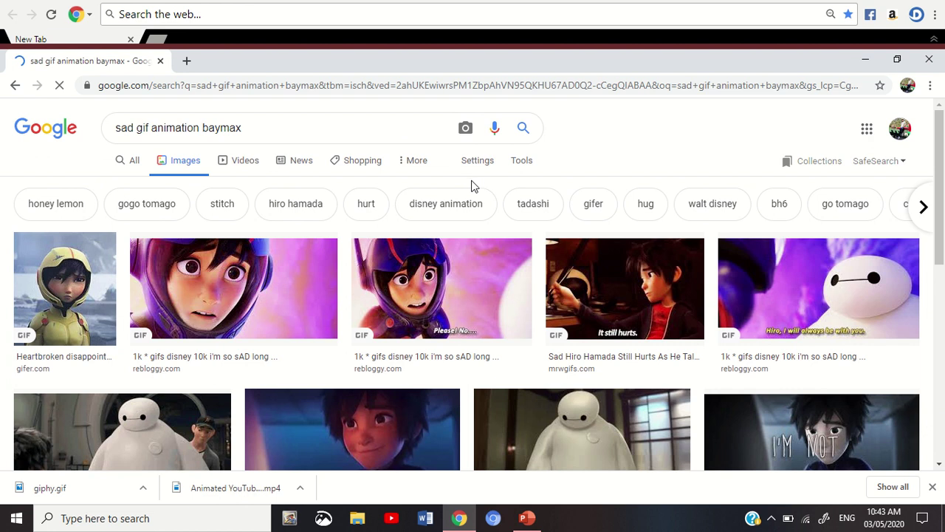
Step: Preview the sad Baymax and sad Hiro GIFs in Google Images, then open the Hiro GIF from Pinterest
scroll(677, 222, "down", 4)
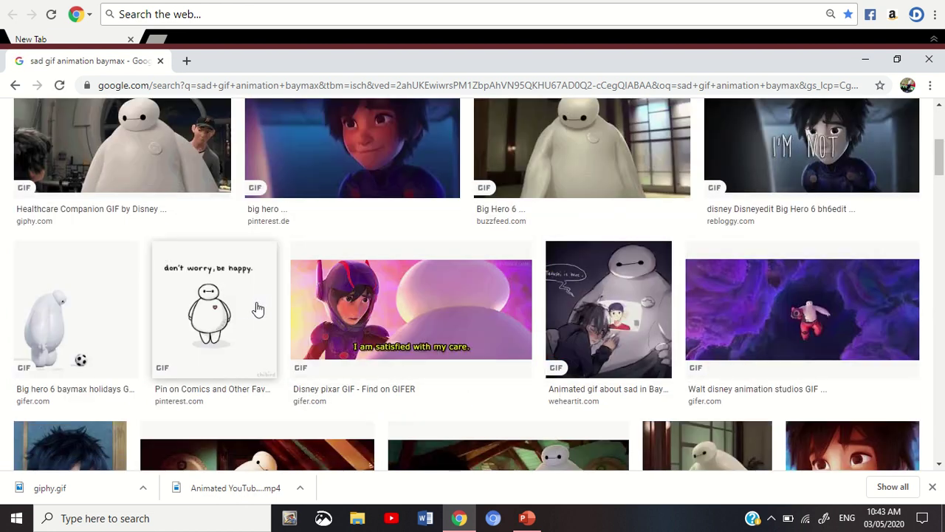
left_click(607, 310)
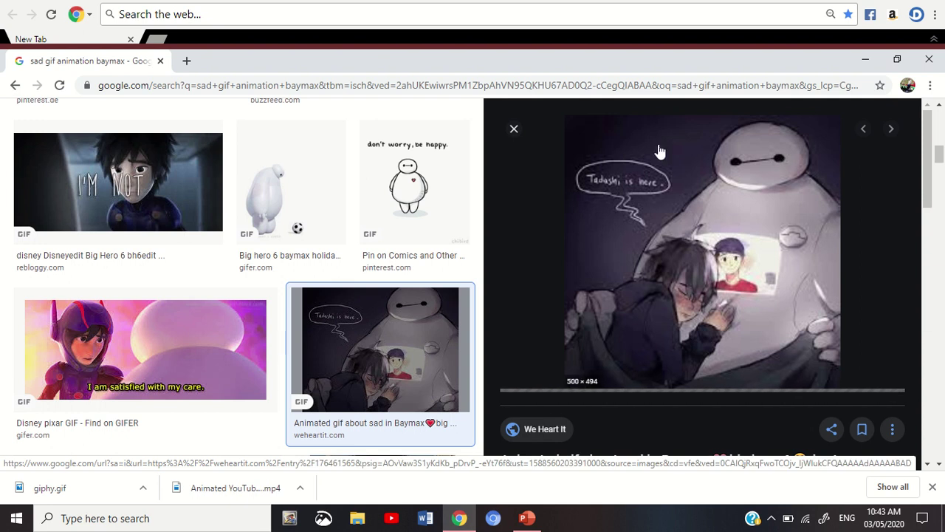
scroll(244, 205, "down", 4)
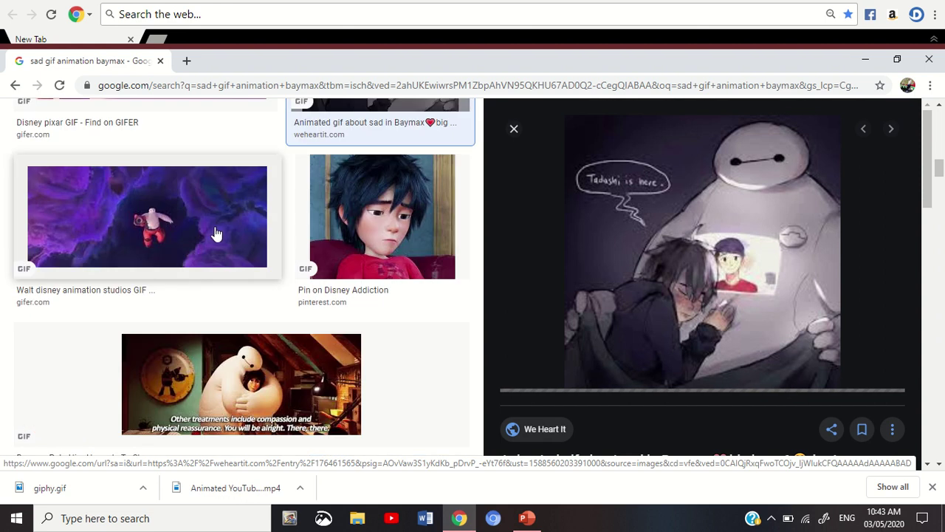
left_click(382, 217)
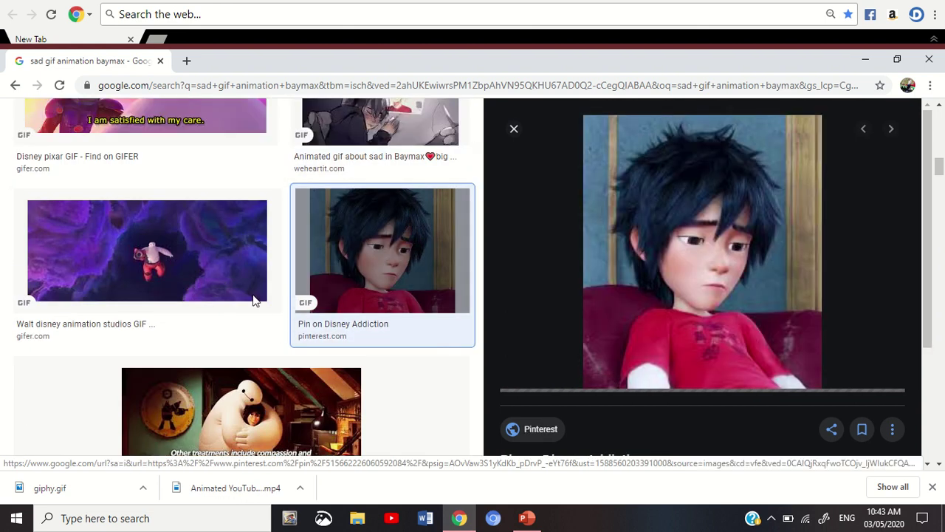
scroll(295, 230, "up", 10)
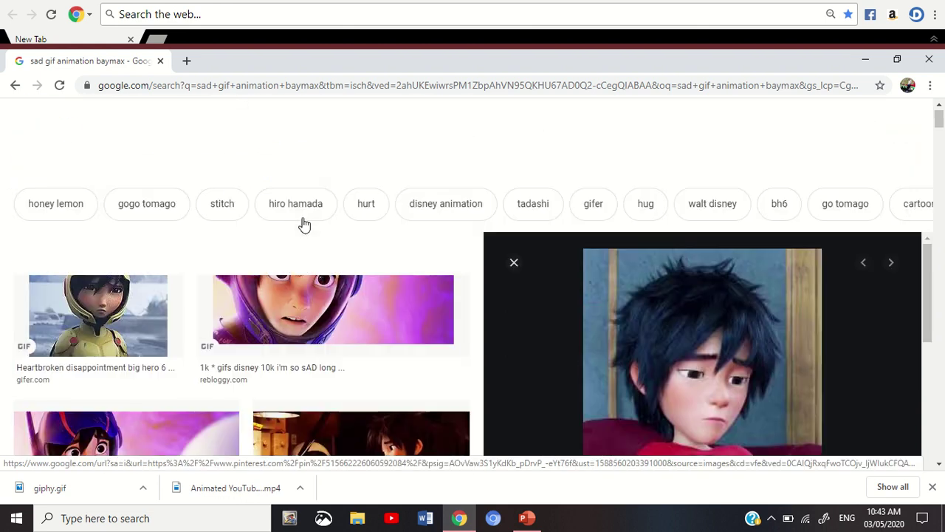
scroll(301, 224, "down", 4)
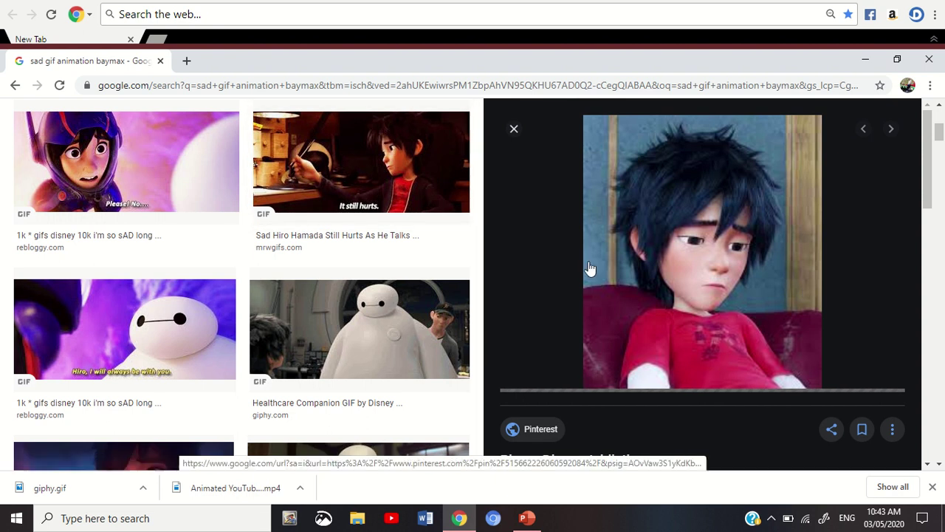
left_click(515, 428)
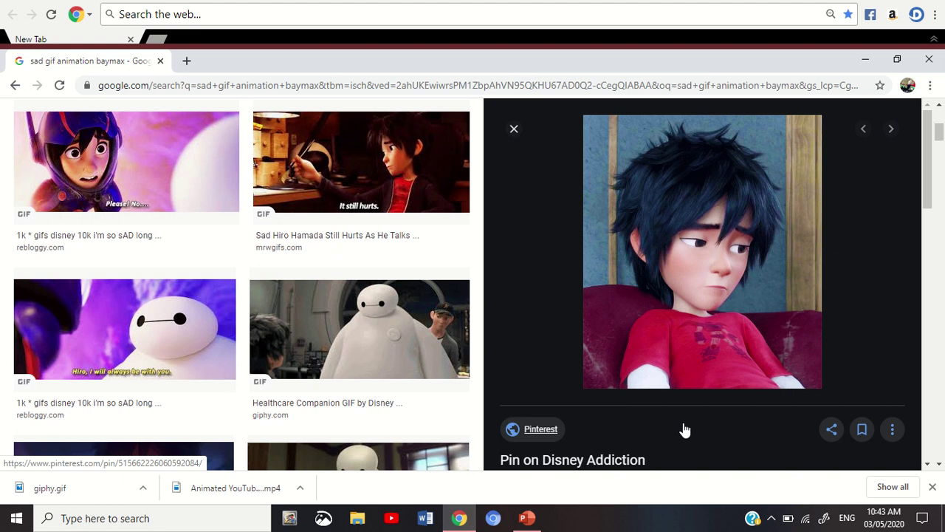
Step: Save the sad Hiro GIF to the Desktop and switch back to PowerPoint
right_click(685, 236)
left_click(725, 361)
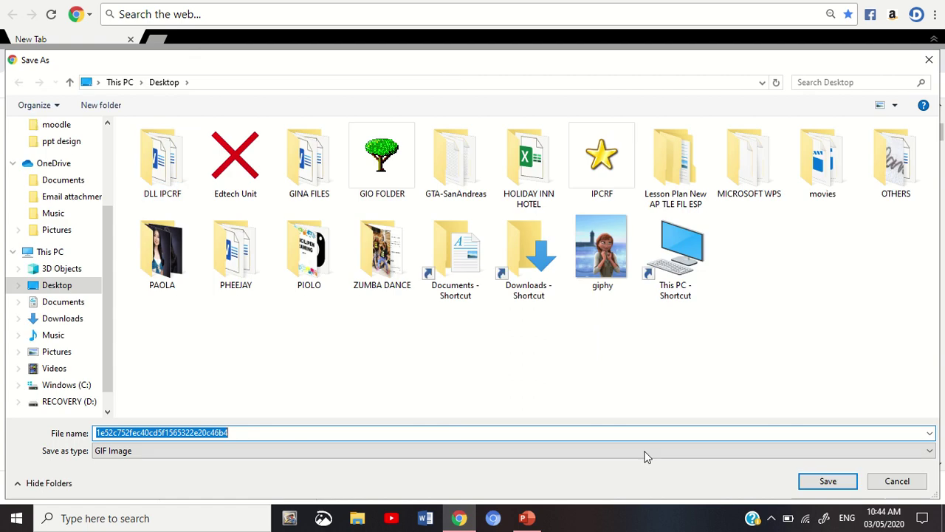
left_click(827, 480)
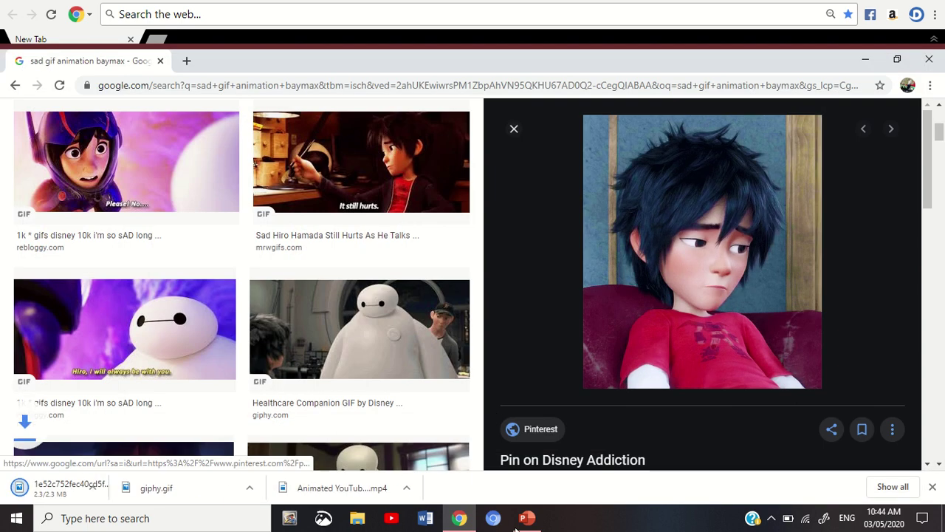
left_click(526, 518)
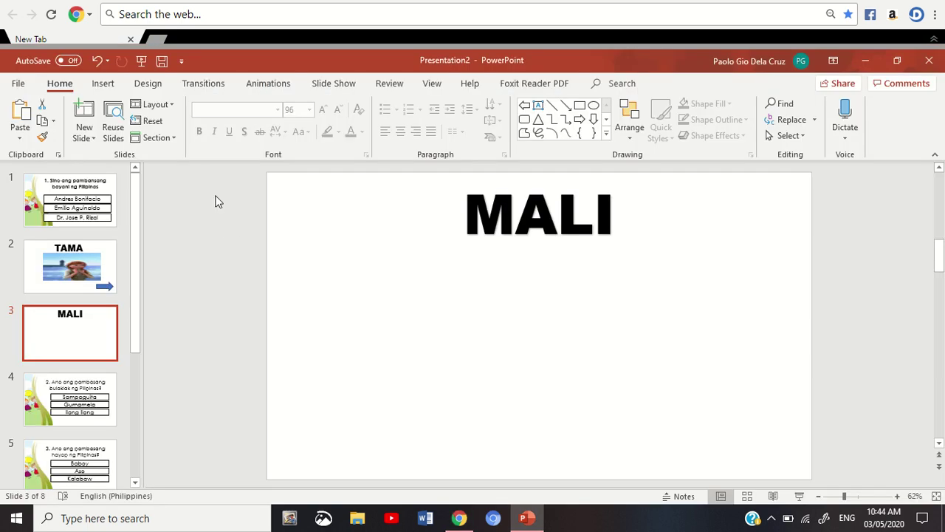
Step: Insert the sad boy picture from the Desktop onto the MALI slide
left_click(101, 84)
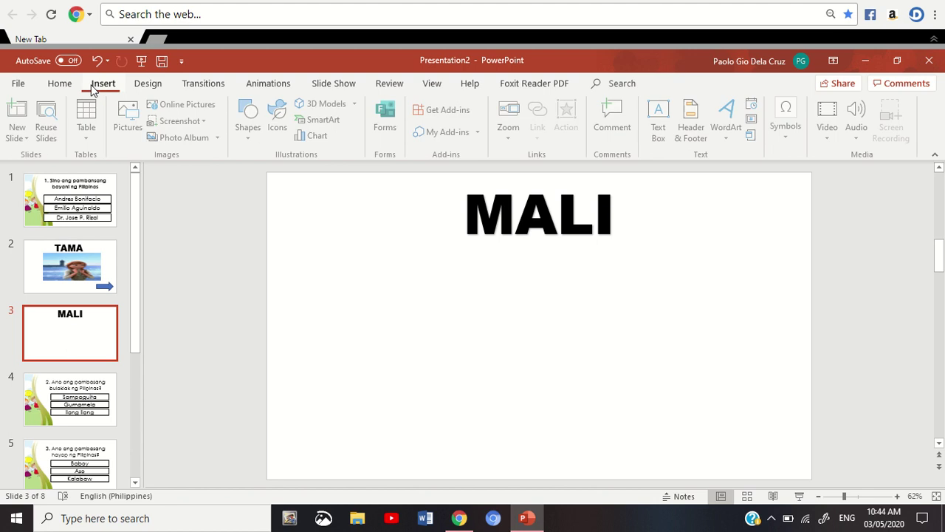
left_click(130, 127)
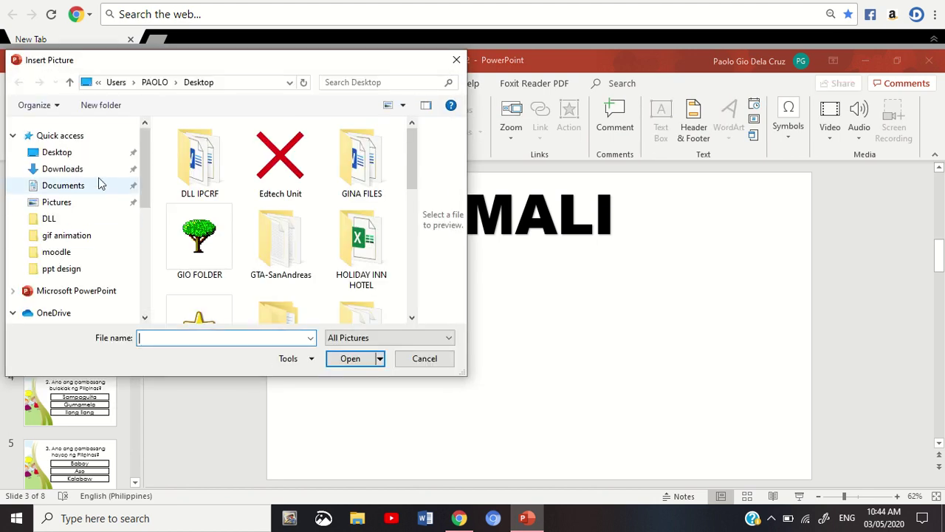
left_click(73, 153)
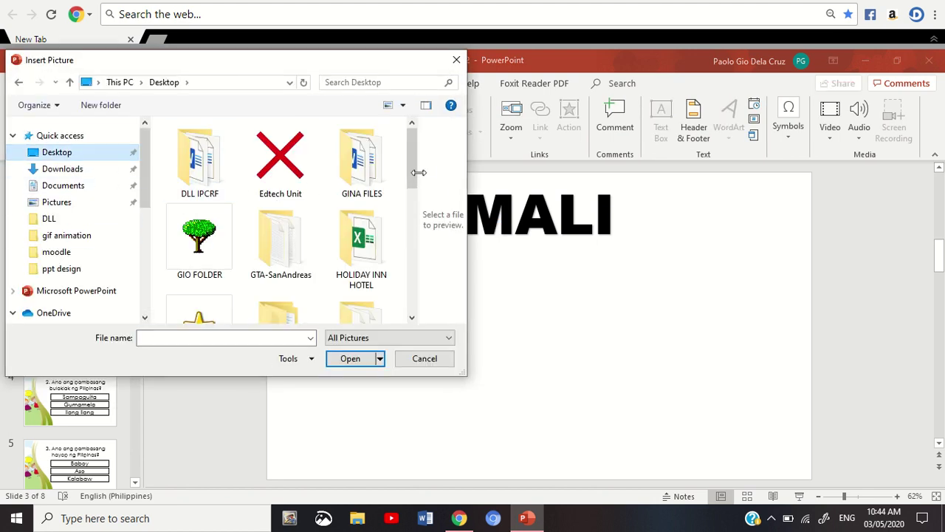
scroll(342, 185, "down", 6)
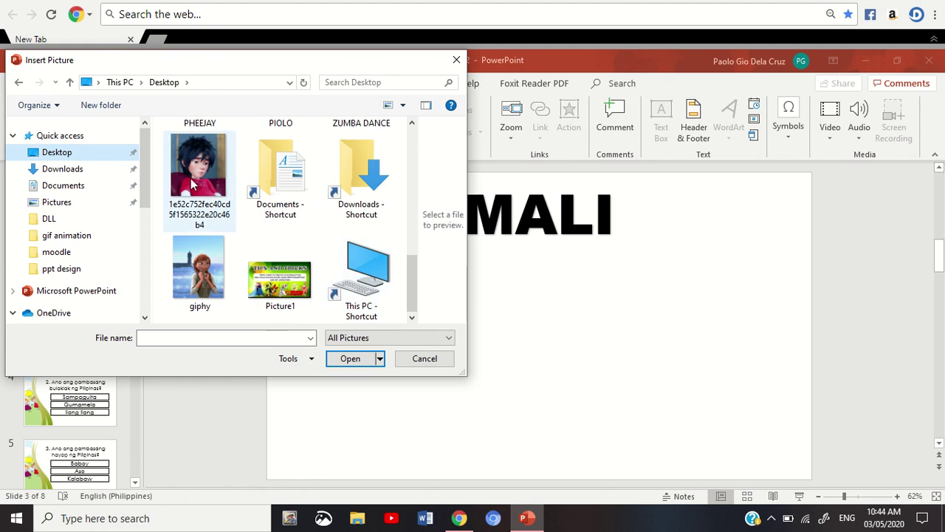
double_click(192, 183)
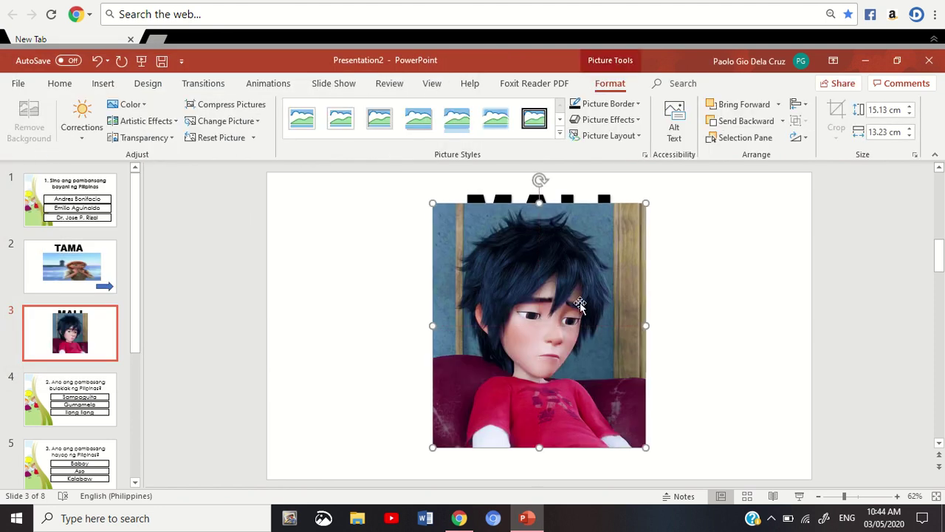
Step: Resize the picture to 12.57 × 18.43 cm and centre it below the MALI title
left_click_drag(651, 209, 612, 239)
left_click_drag(450, 355, 315, 358)
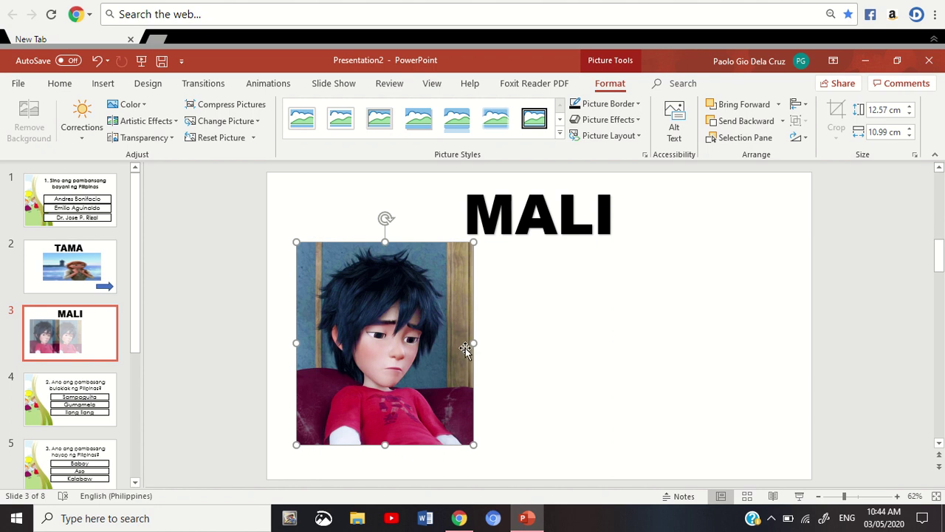
left_click_drag(473, 343, 784, 342)
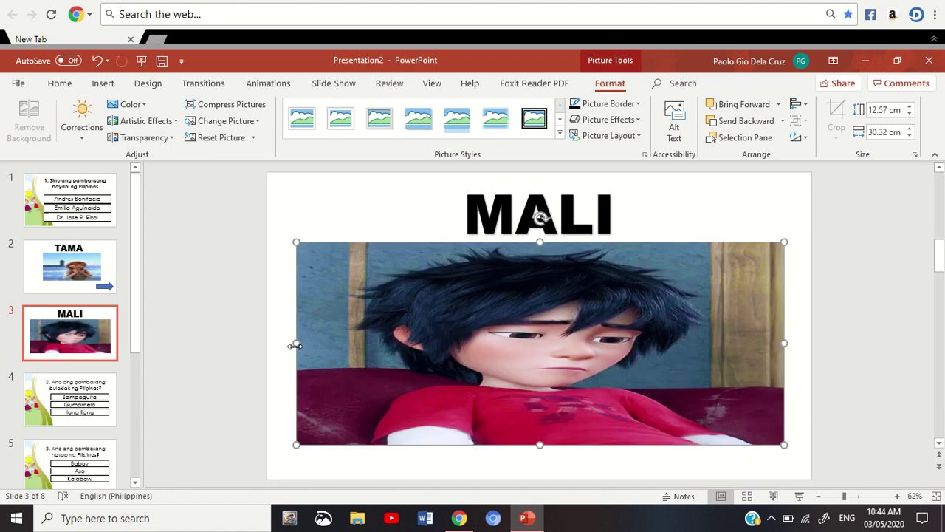
left_click_drag(296, 342, 486, 366)
left_click_drag(675, 341, 578, 346)
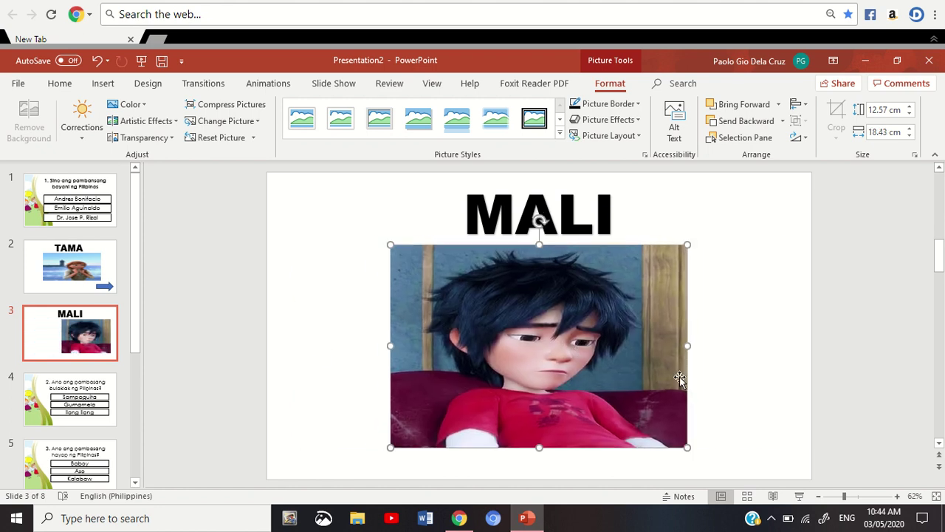
left_click(103, 84)
Step: Draw a 3.14 × 4.65 cm blue left-pointing arrow in the MALI slide's bottom-right corner
left_click(253, 131)
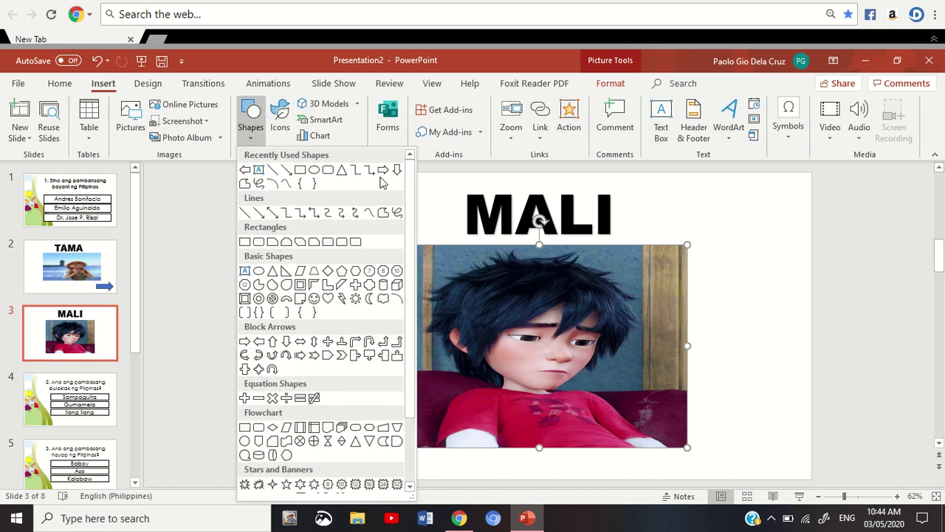
left_click(244, 169)
mouse_move(720, 418)
left_mouse_down()
mouse_move(765, 462)
mouse_move(792, 465)
left_mouse_up()
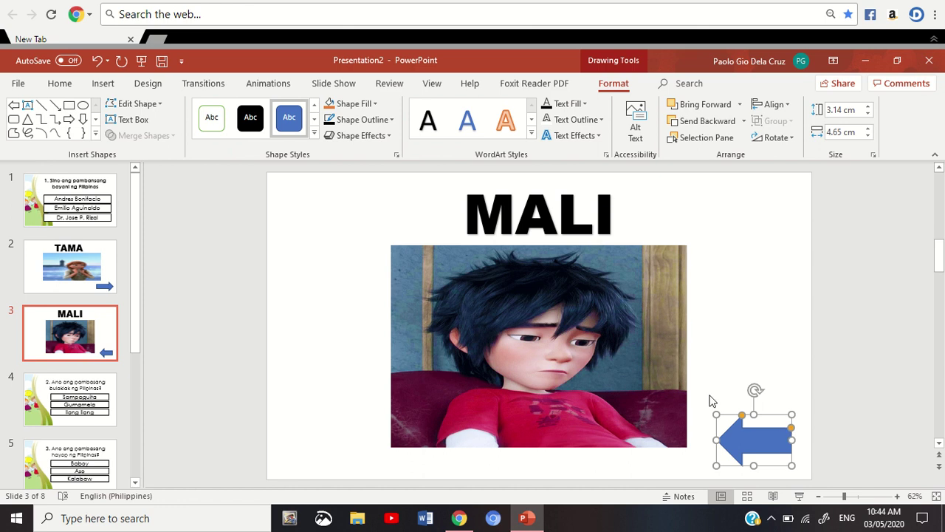
left_click(888, 308)
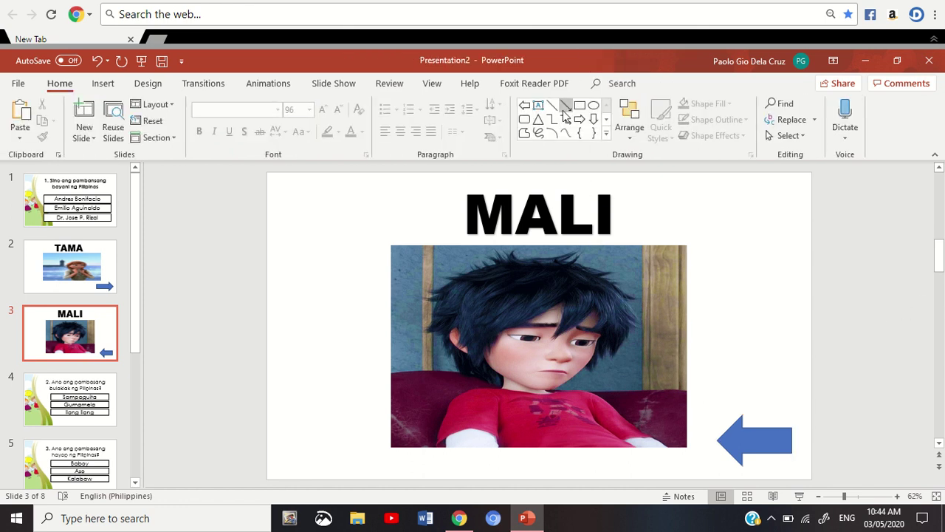
Step: Paste copies of the TAMA and MALI slides after question 2, removing the temporary blank slide
left_click(63, 406)
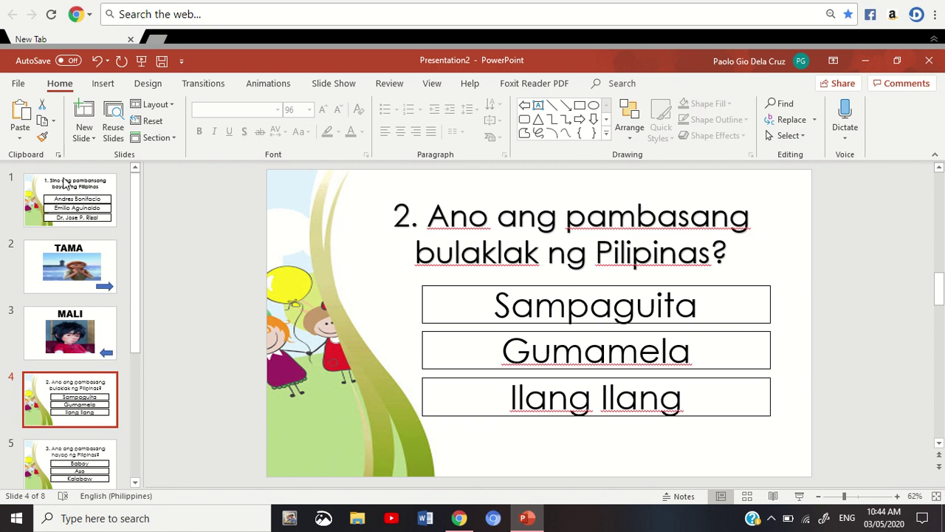
left_click(83, 137)
left_click(122, 338)
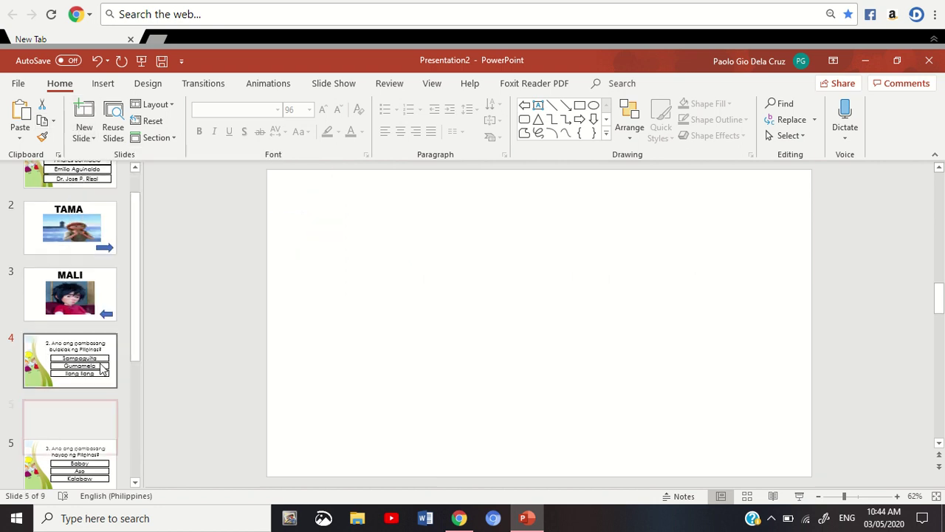
left_click(86, 219)
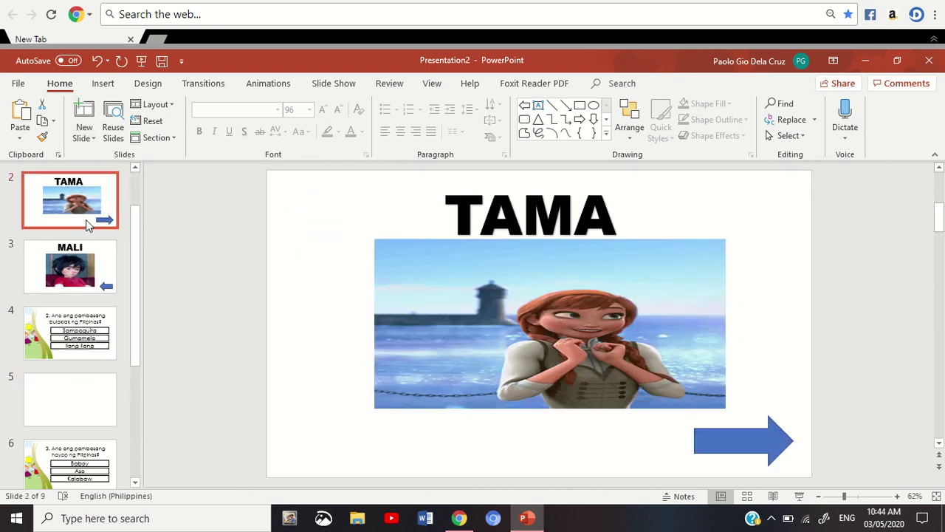
left_click(76, 260)
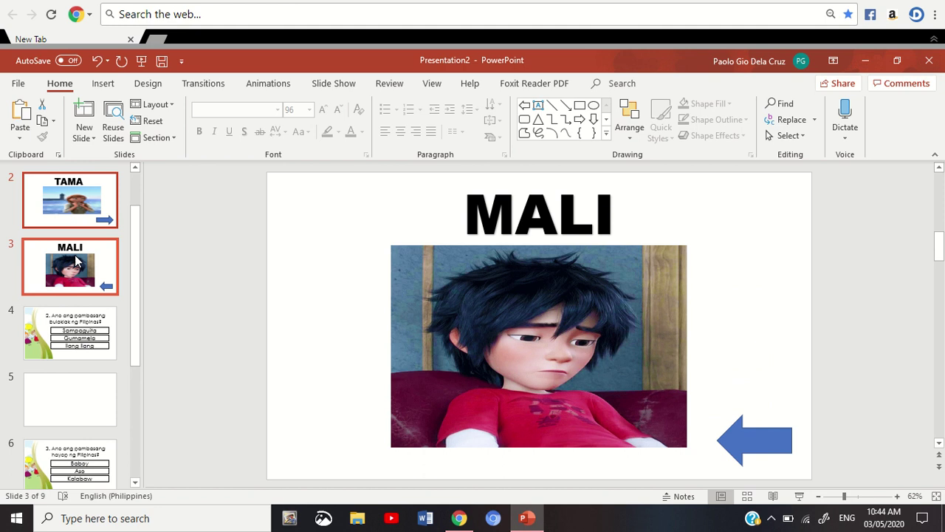
left_click(81, 402)
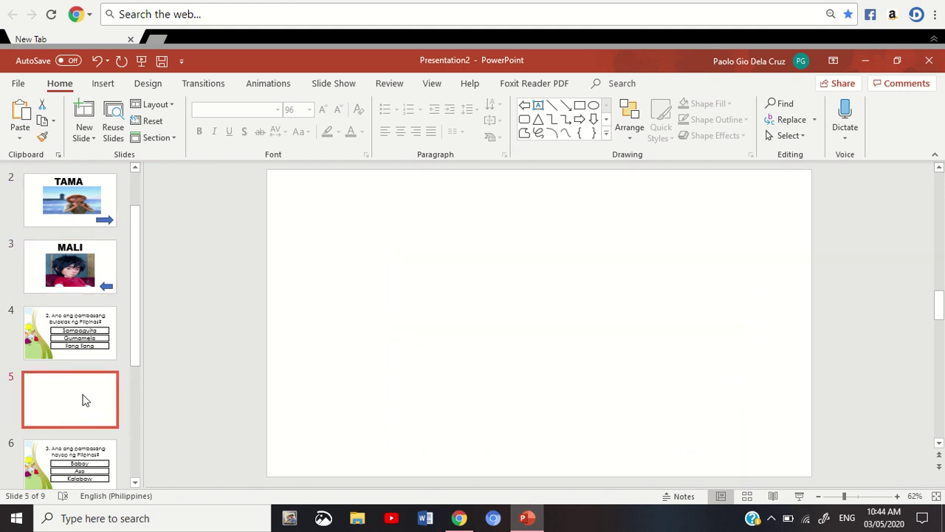
key("ctrl+v")
left_click(83, 276)
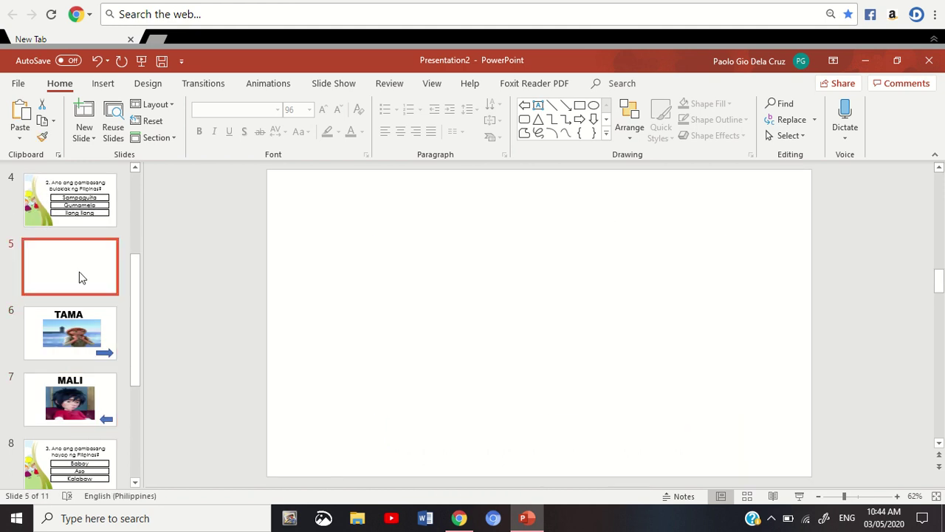
key("Delete")
Step: Paste the TAMA and MALI slides after question 3 and delete all leftover blank slides
scroll(126, 332, "down", 5)
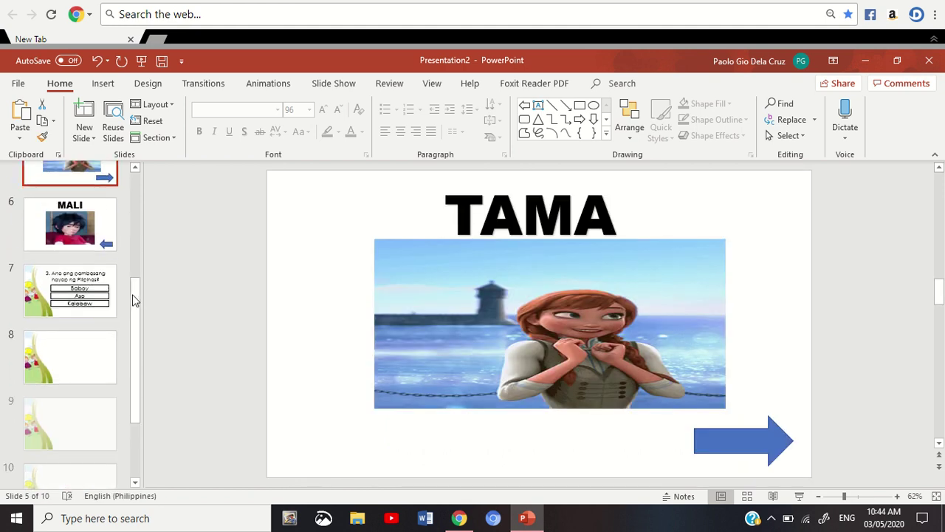
left_click(74, 342)
key("ctrl+v")
left_click(65, 256)
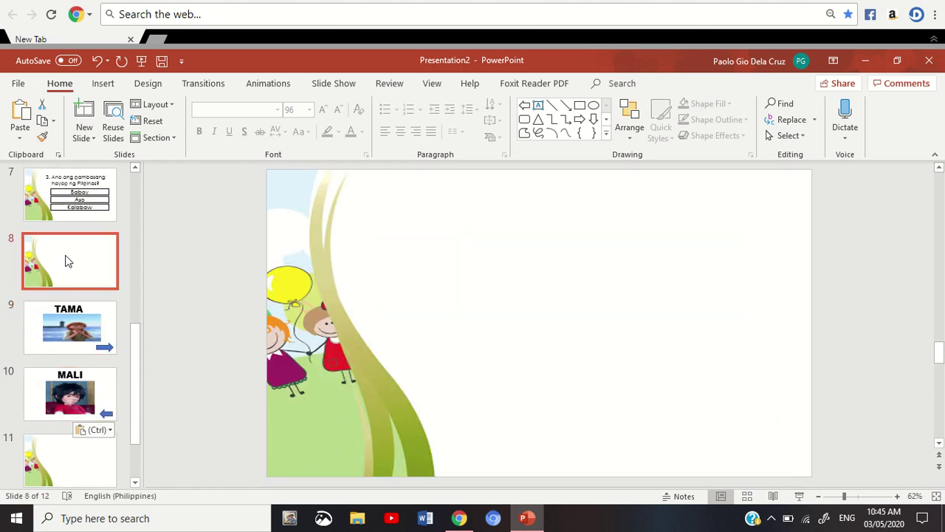
key("Delete")
scroll(69, 329, "down", 3)
left_click(65, 383)
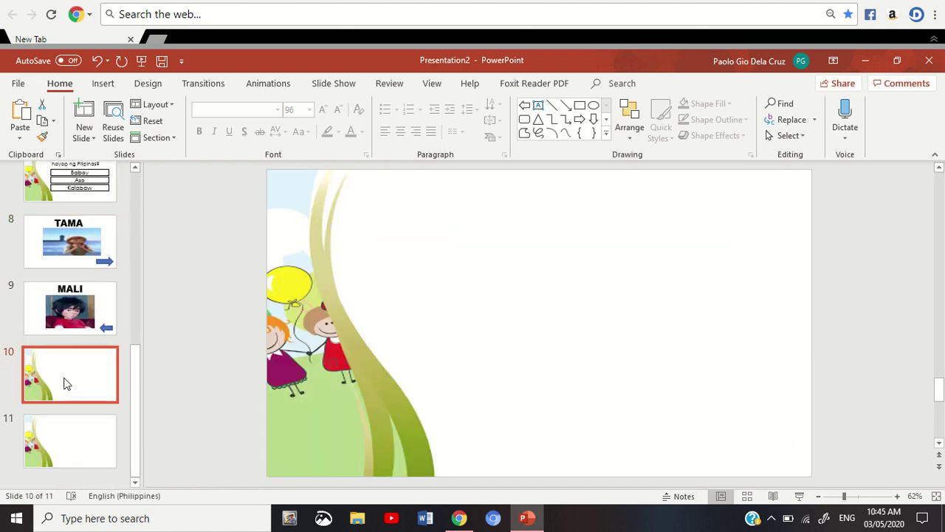
key("Delete")
left_click(65, 449)
key("Delete")
Step: Return to the first question slide and bring up the Slide Show options
scroll(53, 341, "up", 1)
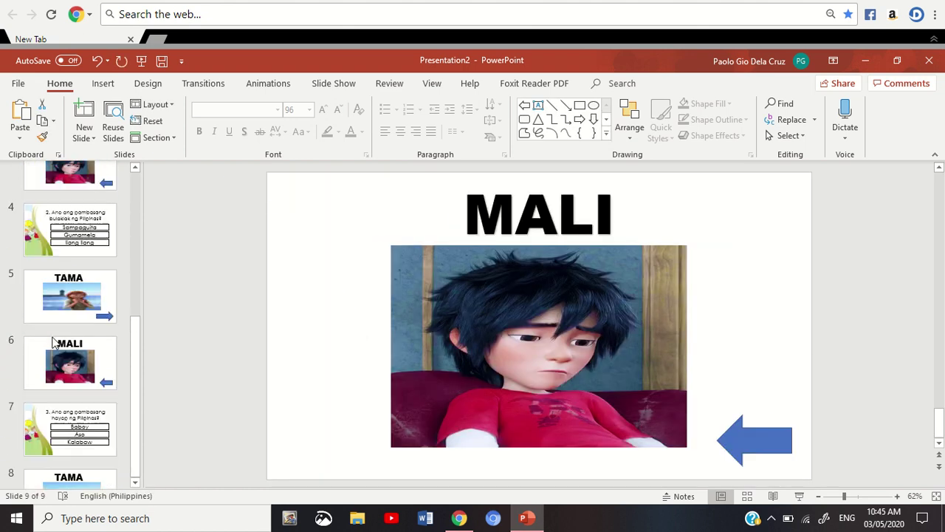
scroll(53, 341, "up", 3)
scroll(105, 281, "down", 5)
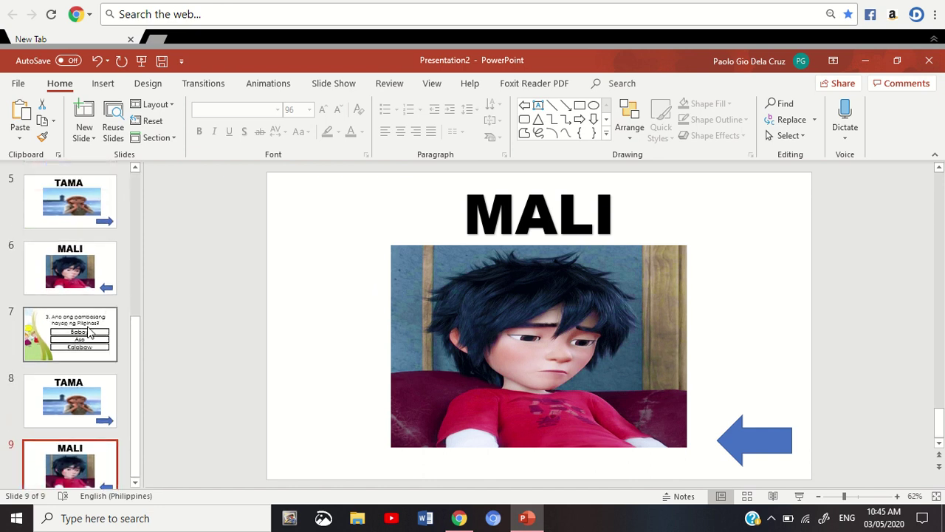
scroll(88, 332, "up", 5)
left_click(70, 199)
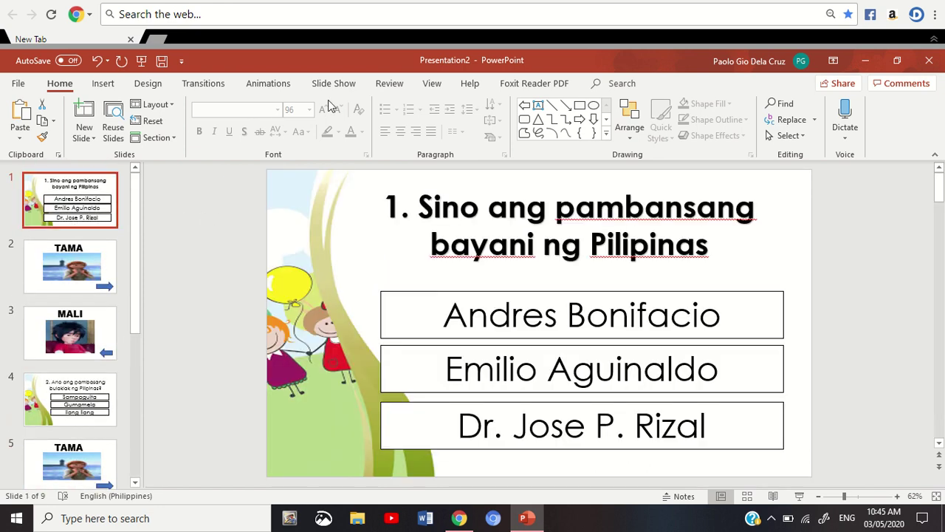
left_click(348, 89)
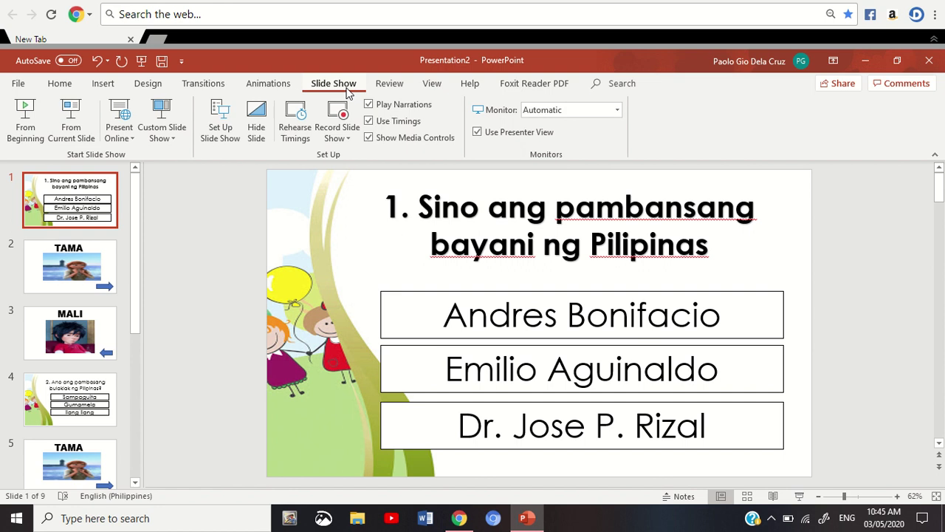
Step: Run the show from the beginning, advance to TAMA, then exit back to question slide 1
left_click(25, 119)
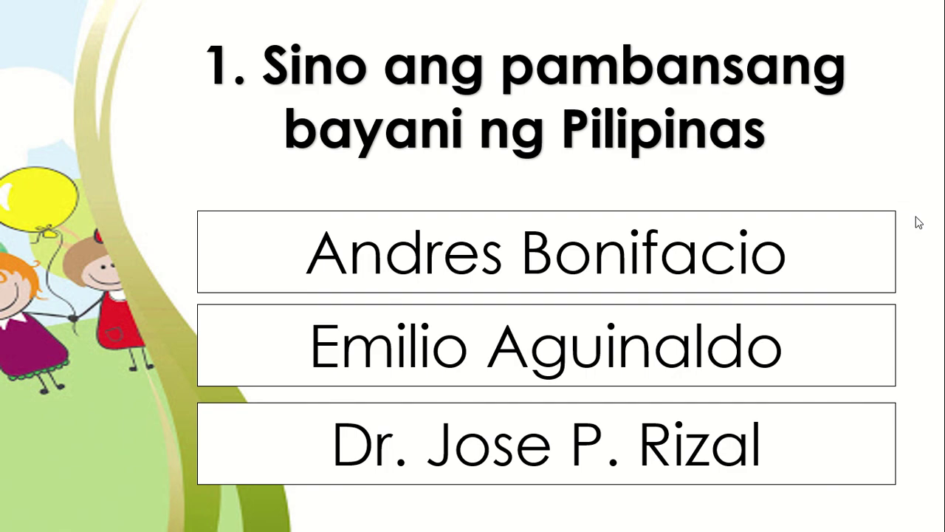
left_click(542, 264)
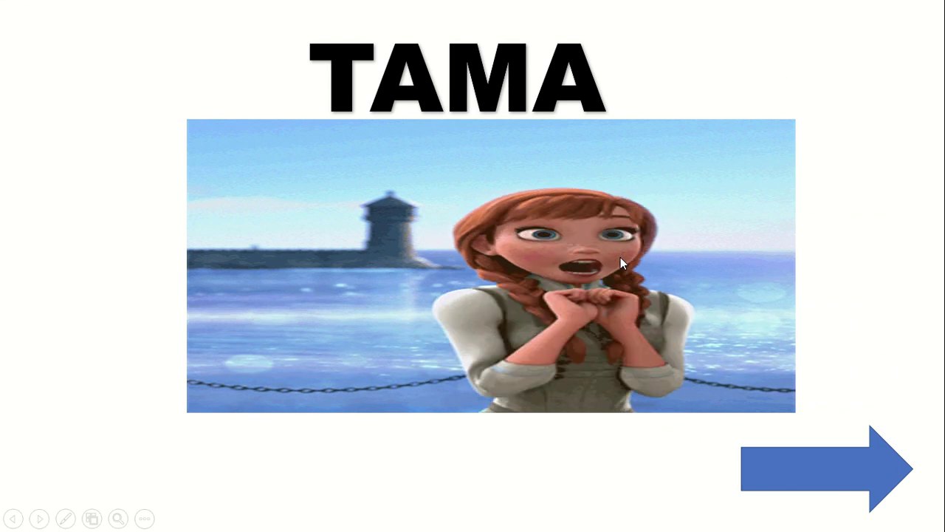
key("Escape")
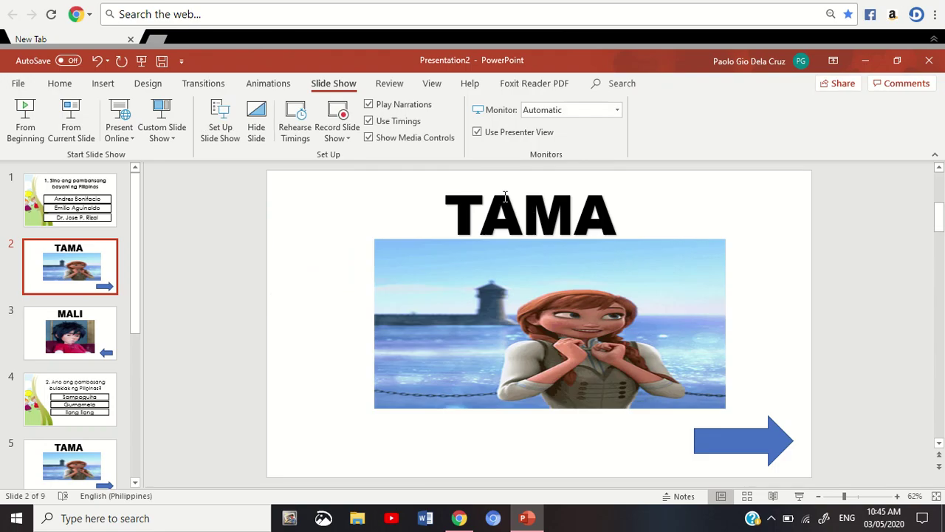
left_click(64, 193)
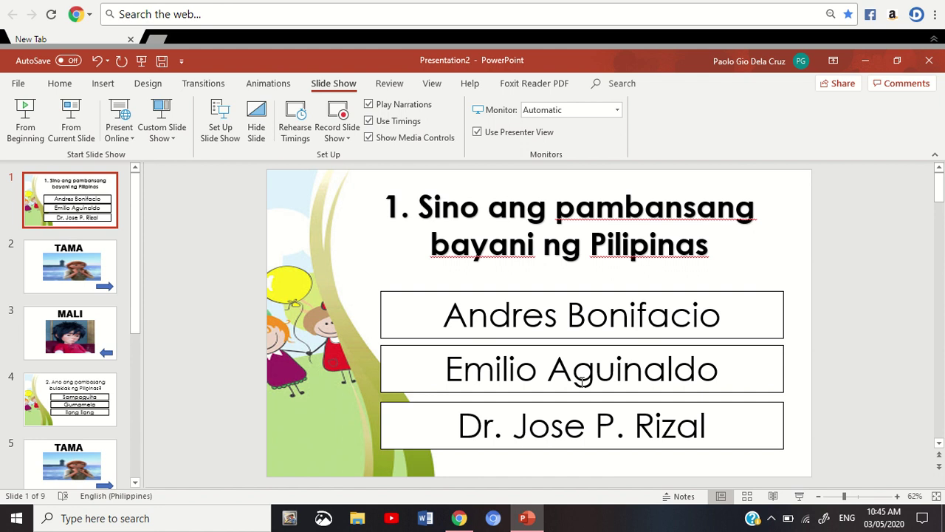
Step: Hyperlink the Andres Bonifacio and Emilio Aguinaldo answer boxes to the MALI slide (slide 3)
left_click(577, 291)
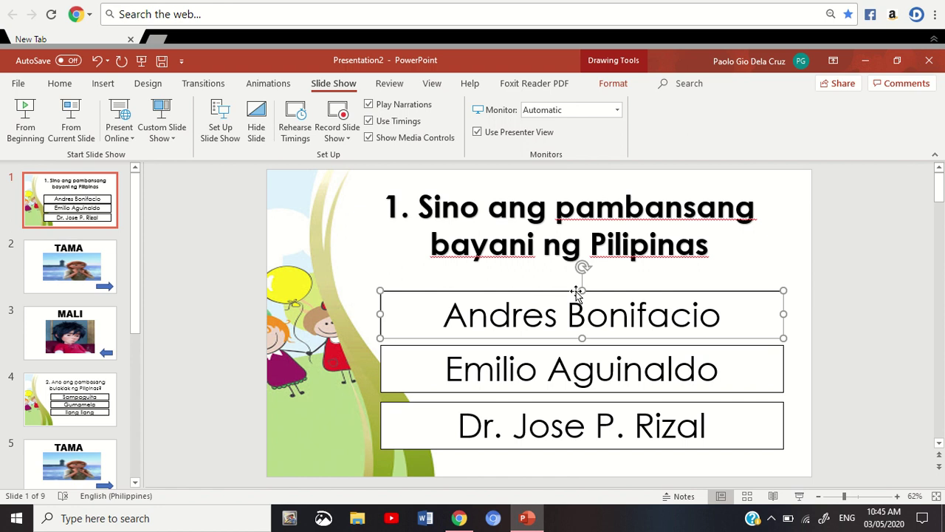
right_click(571, 291)
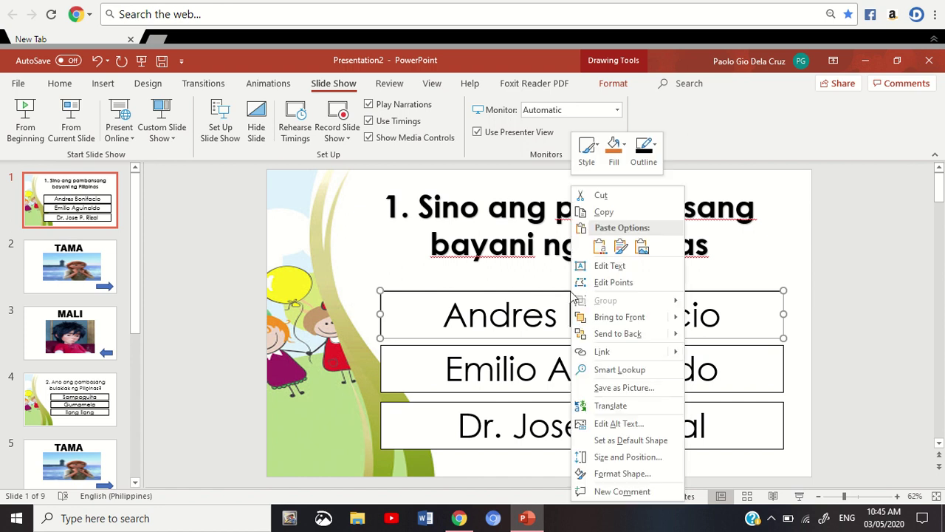
left_click(601, 353)
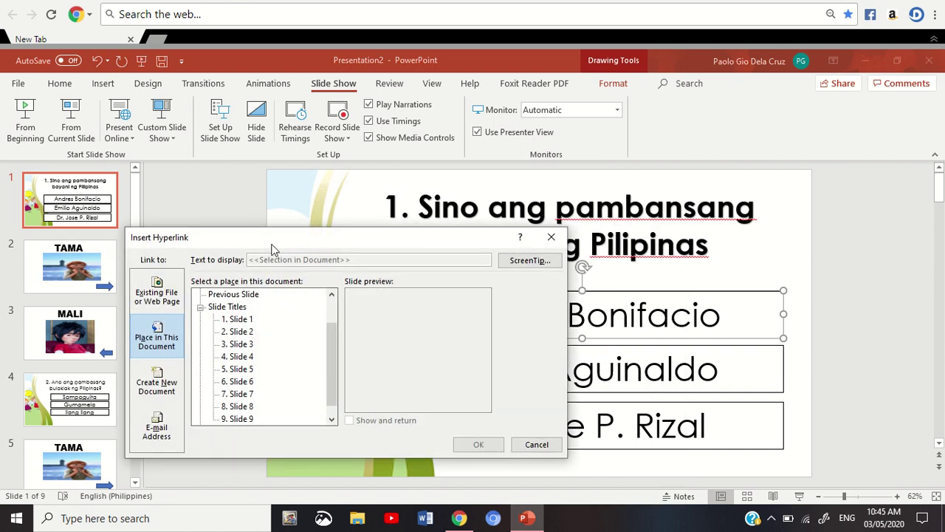
left_click_drag(271, 247, 259, 163)
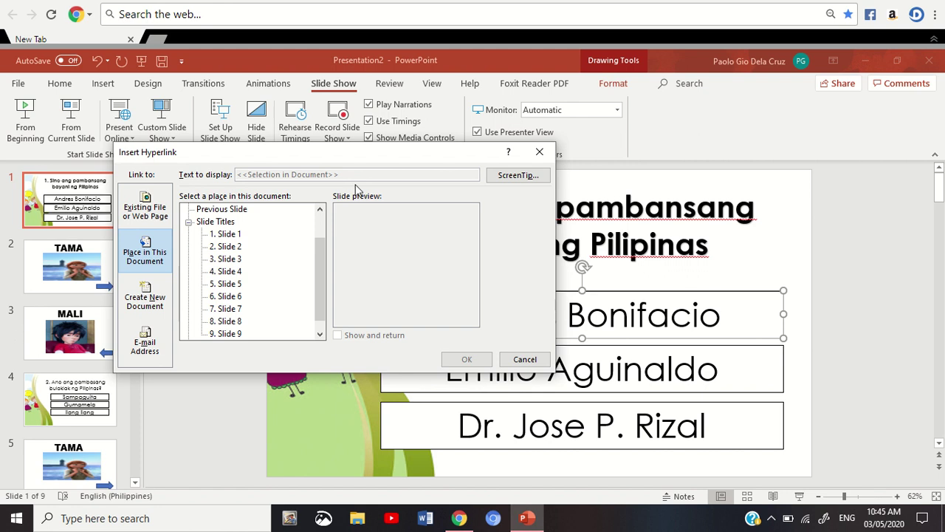
left_click(229, 260)
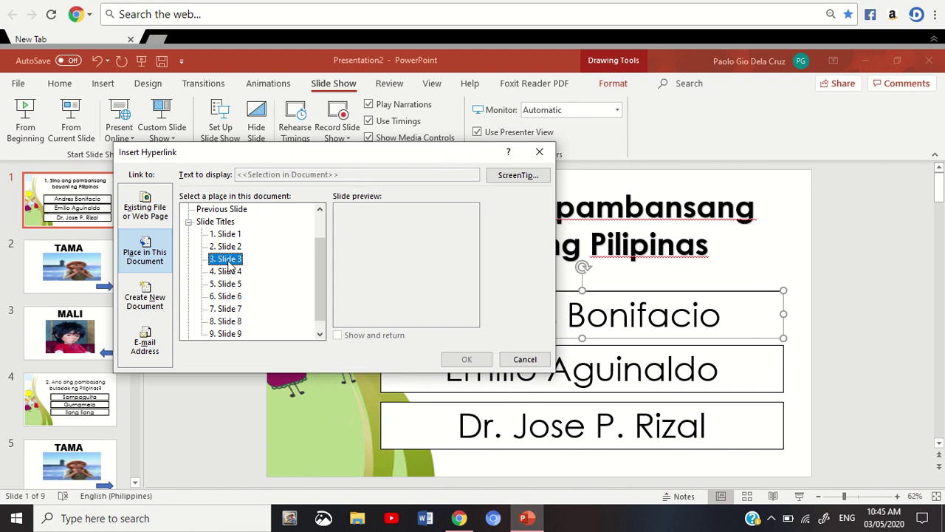
left_click(458, 360)
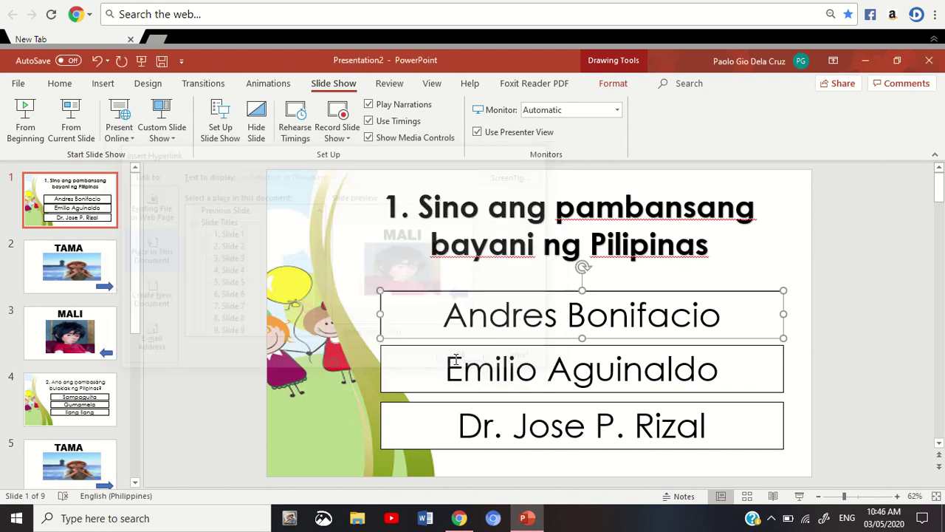
left_click(492, 391)
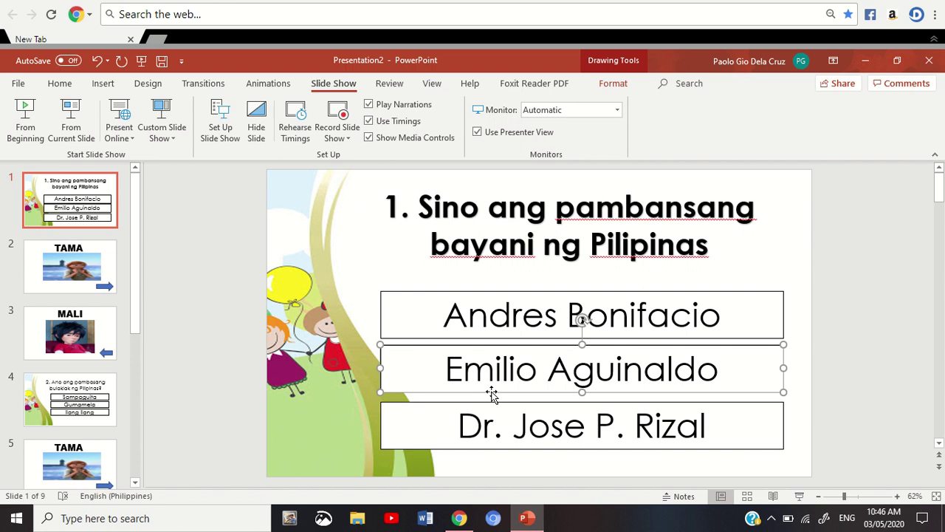
right_click(491, 391)
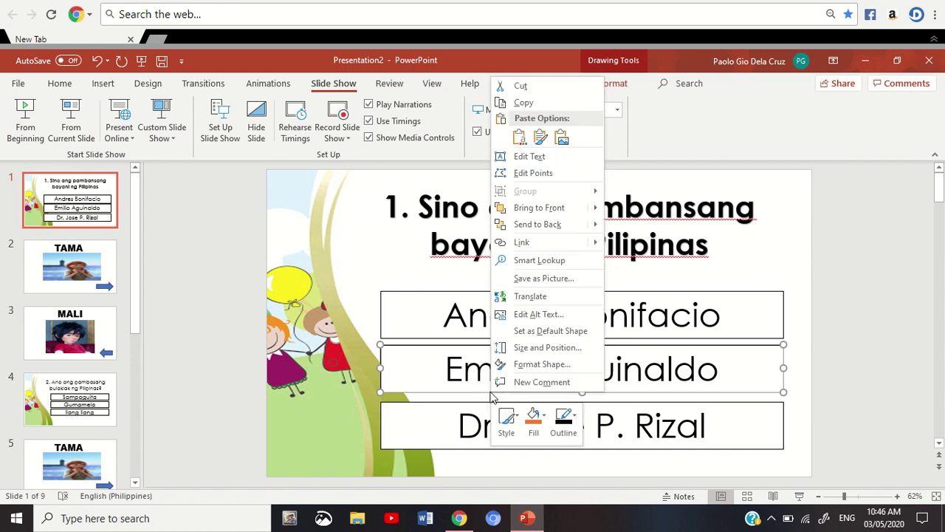
left_click(538, 245)
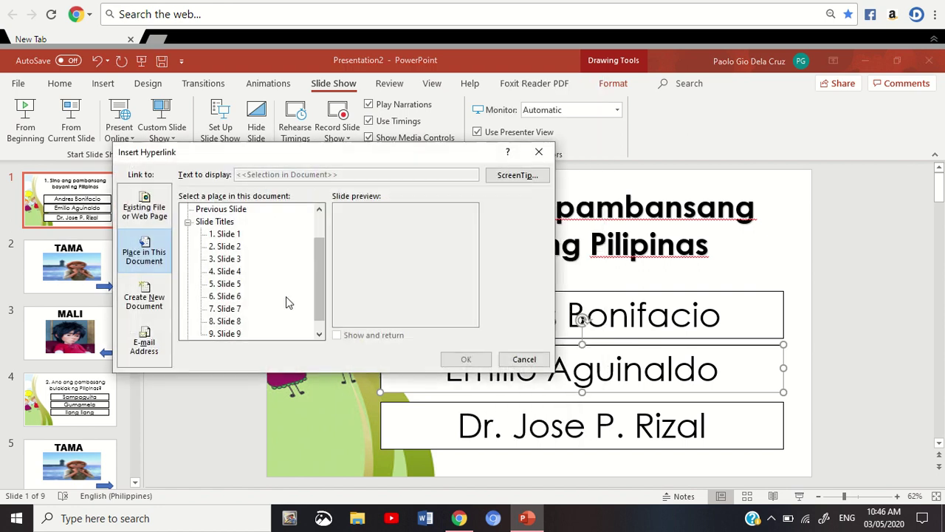
left_click(228, 259)
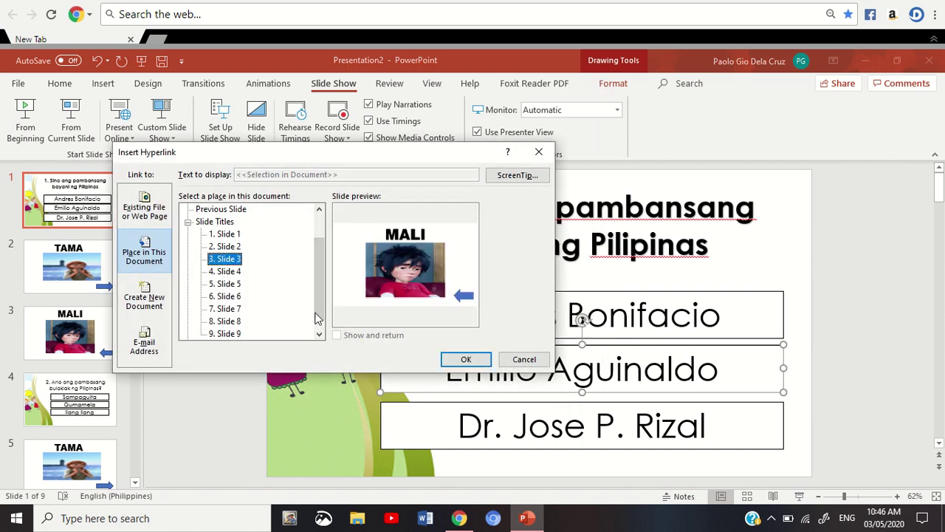
left_click(465, 358)
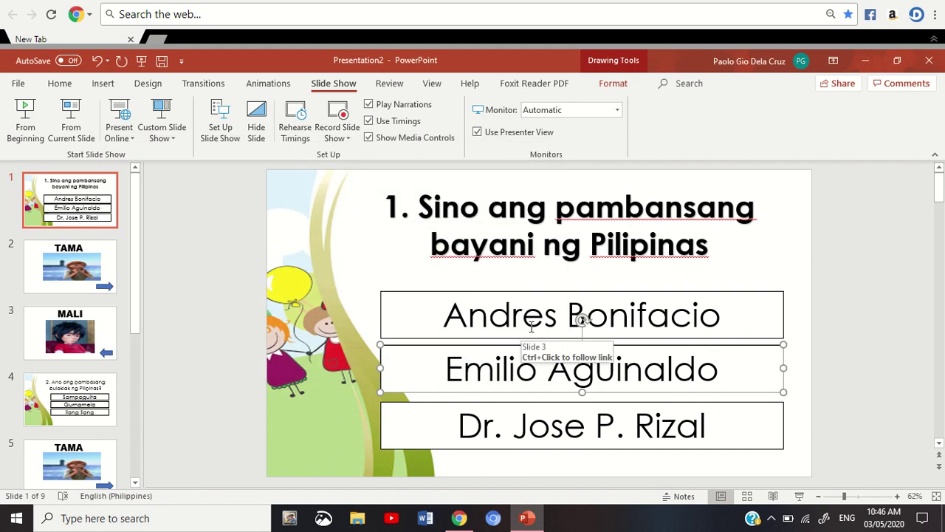
Step: Hyperlink the Dr. Jose P. Rizal answer box to the TAMA slide (slide 2), then go there
left_click(532, 446)
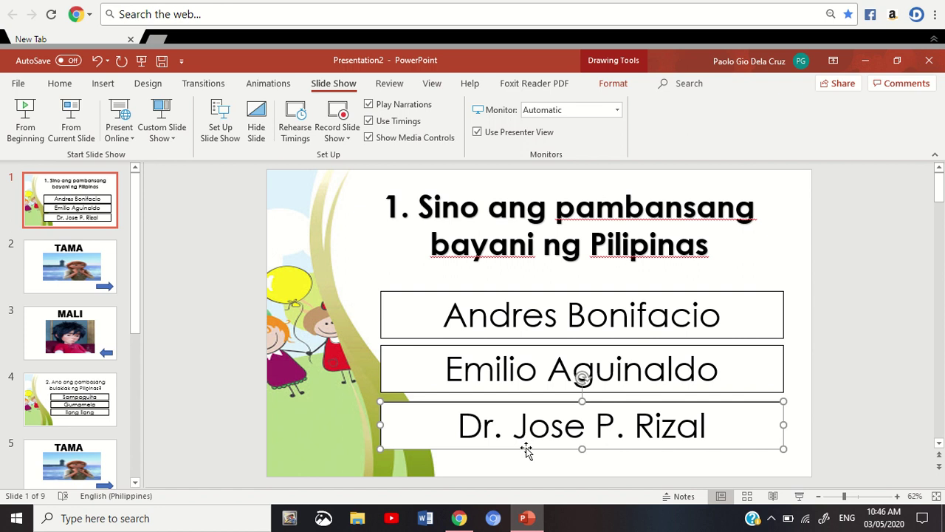
right_click(527, 451)
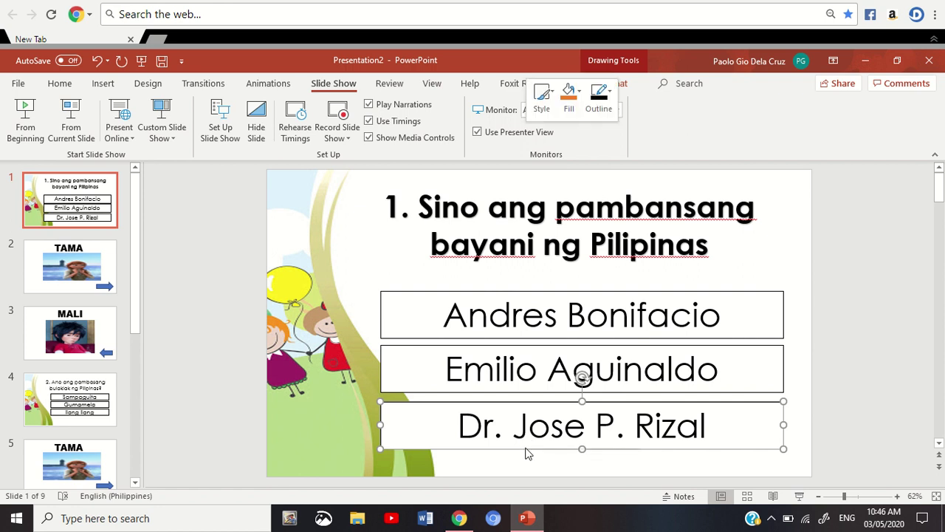
left_click(581, 303)
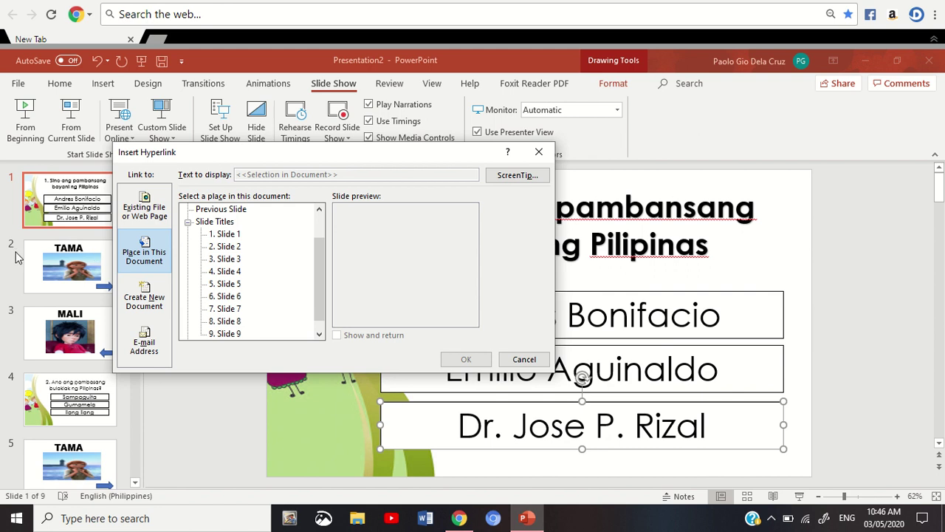
left_click(225, 245)
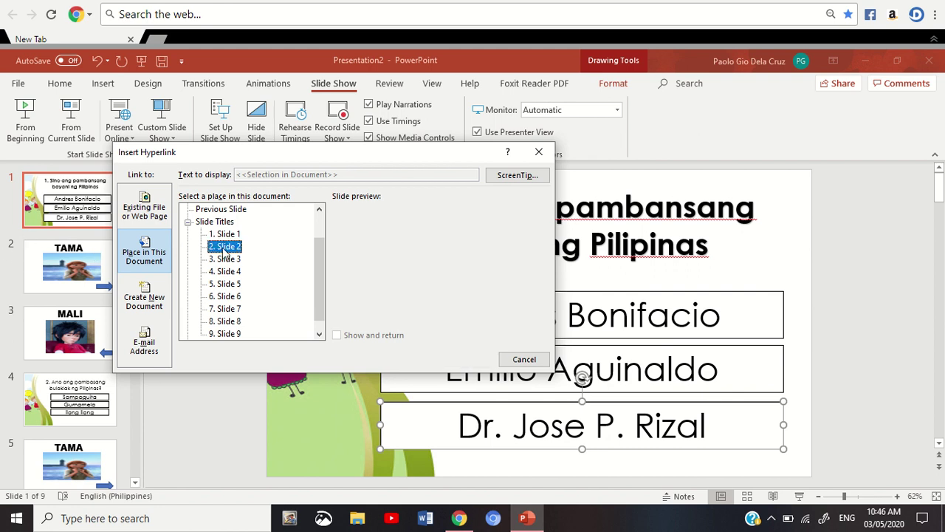
left_click(466, 359)
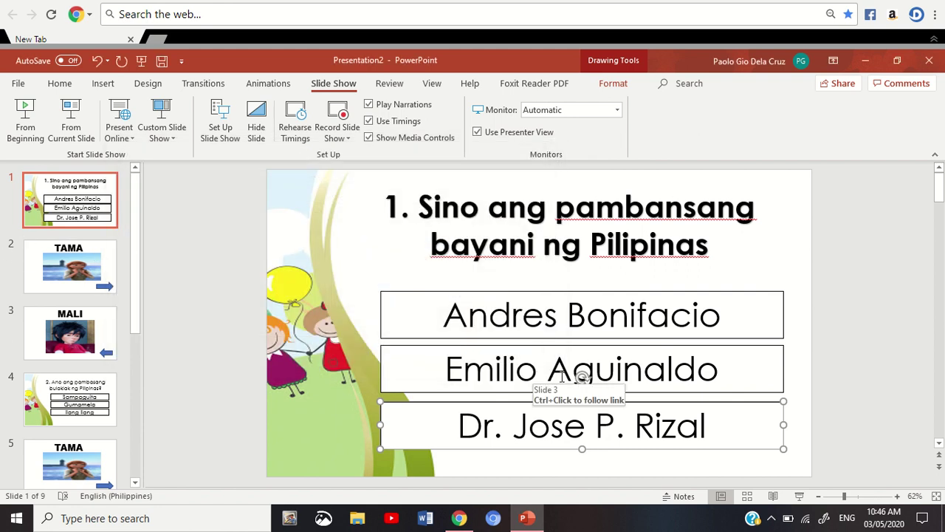
left_click(75, 262)
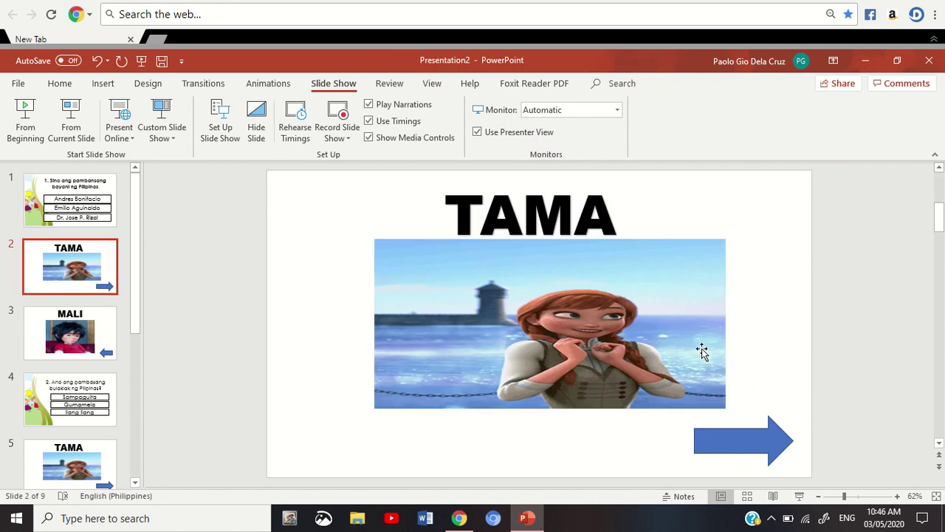
Step: Hyperlink the TAMA slide's blue arrow to the question 2 slide (slide 4)
left_click(748, 437)
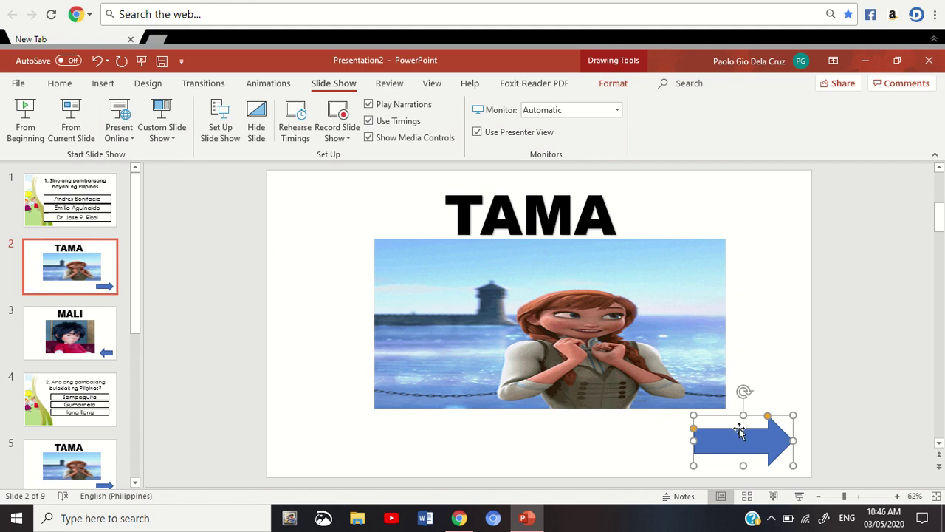
right_click(737, 436)
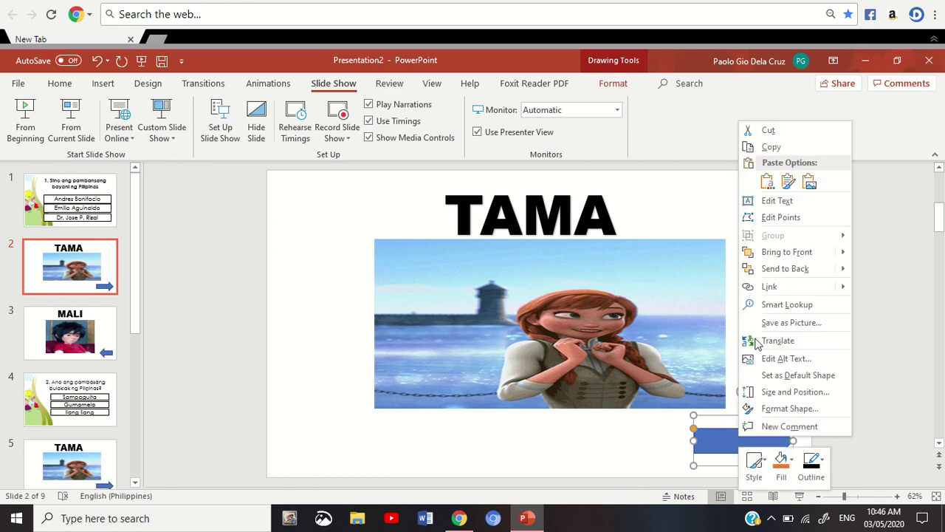
left_click(767, 284)
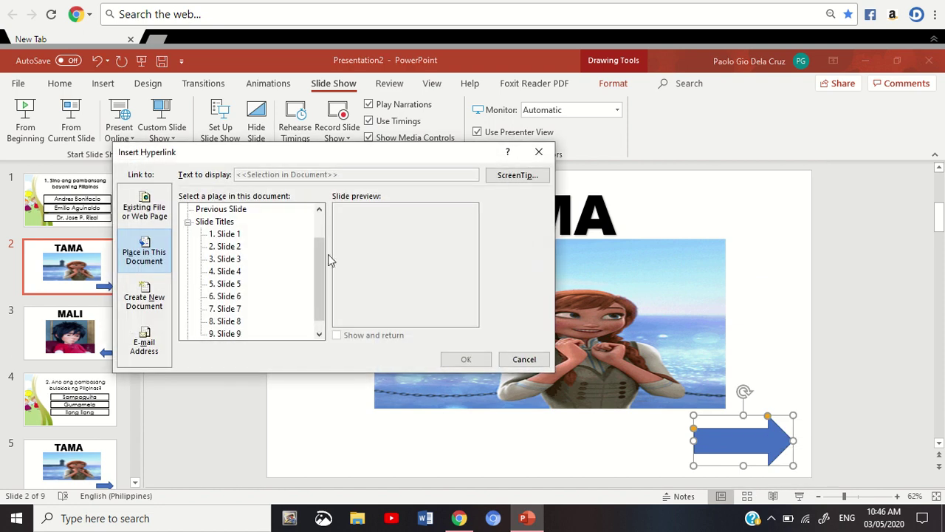
left_click(215, 272)
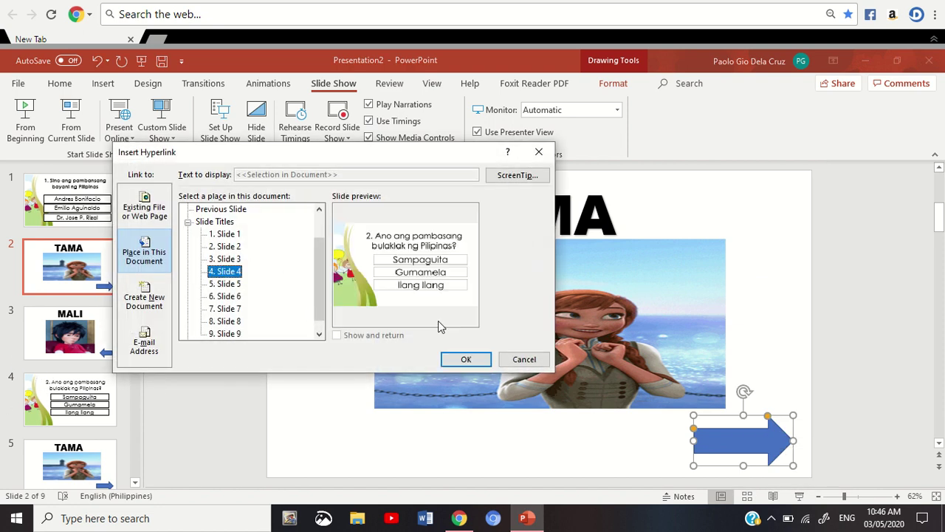
left_click(466, 360)
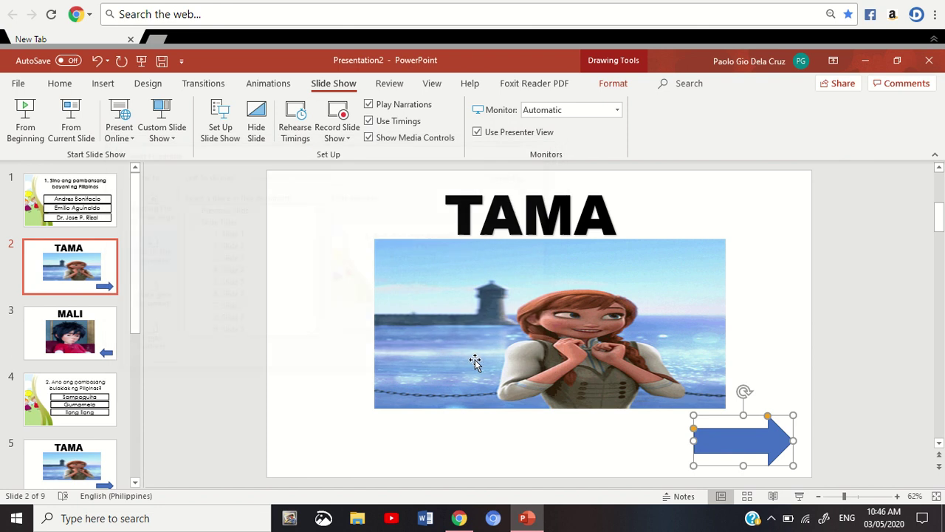
Step: Hyperlink the MALI slide's blue back arrow to question slide 1
left_click(75, 328)
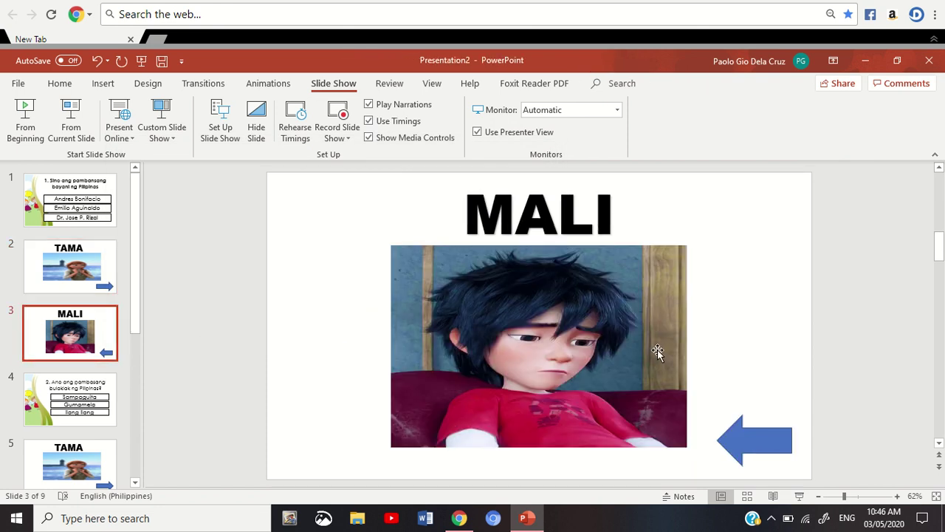
left_click(770, 433)
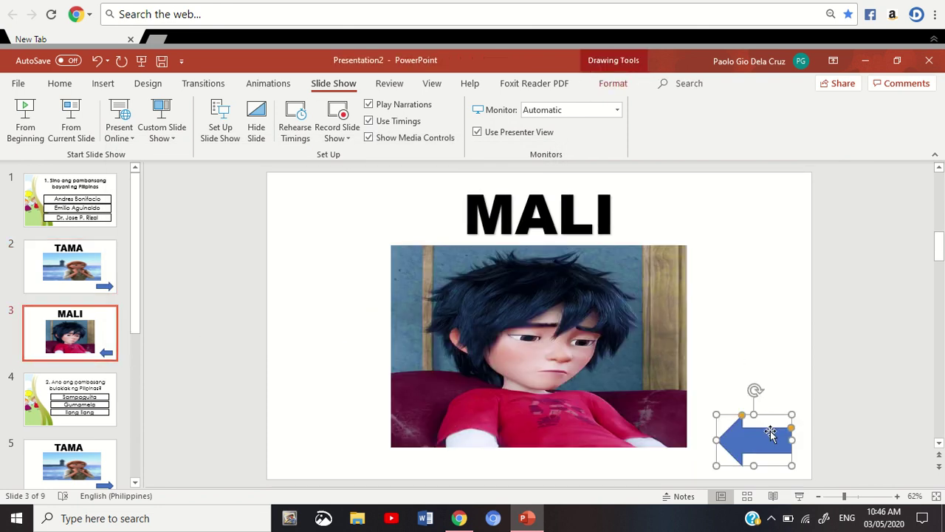
right_click(770, 431)
left_click(823, 281)
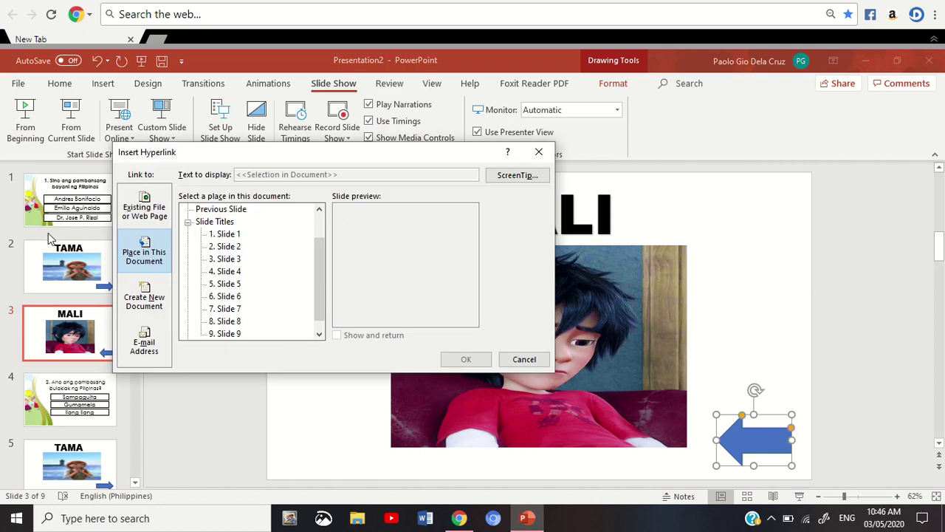
left_click(221, 234)
left_click(458, 358)
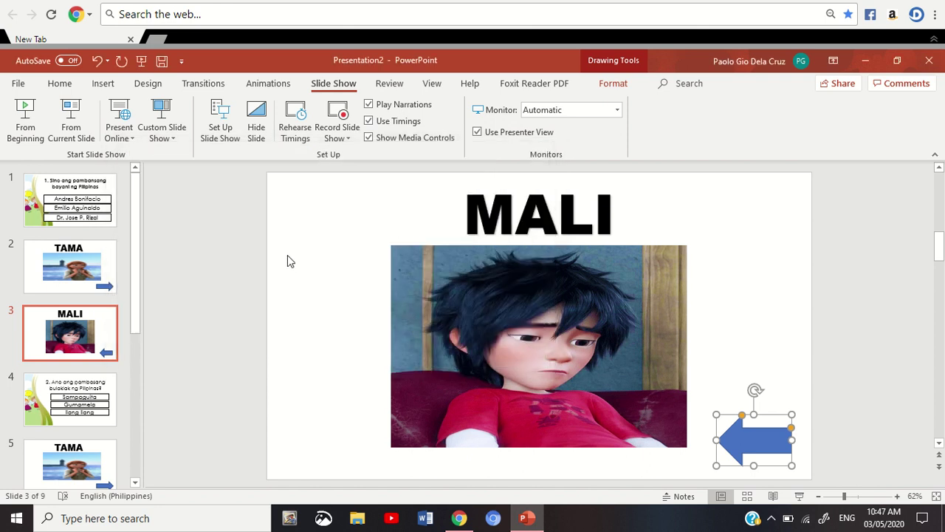
key("Escape")
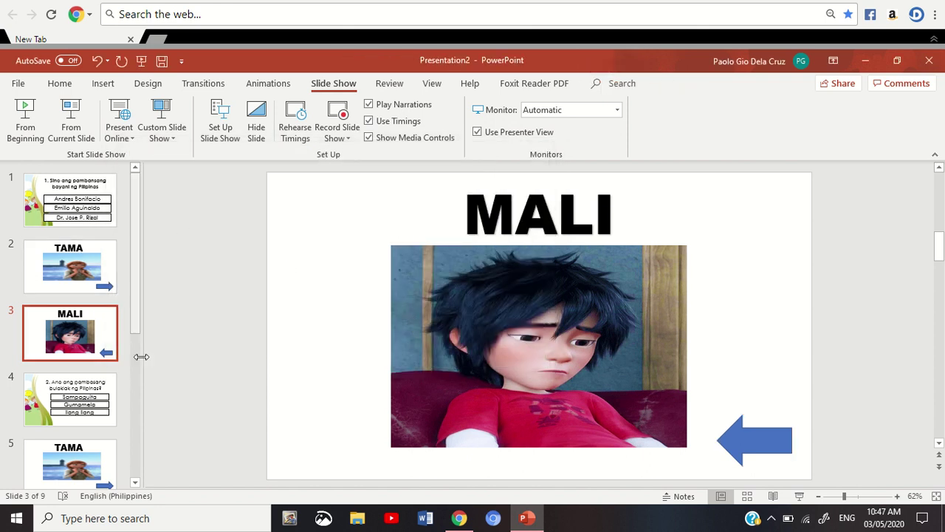
Step: Test-run the show: Aguinaldo to MALI and back, Rizal to TAMA, then on to question 2
left_click(25, 122)
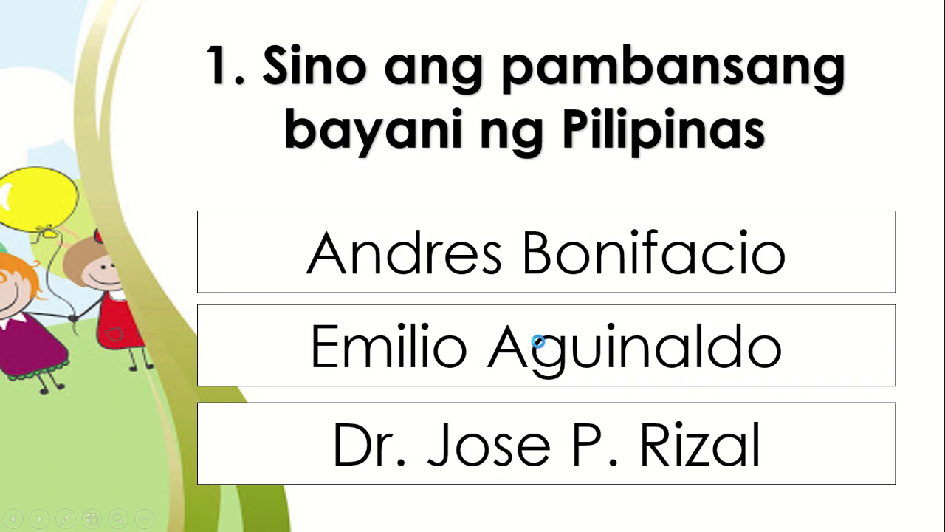
left_click(538, 343)
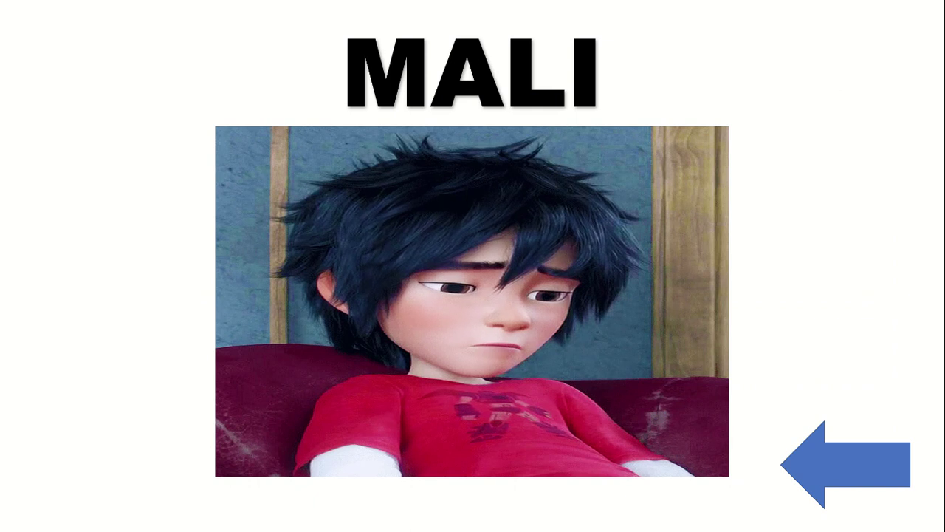
left_click(817, 450)
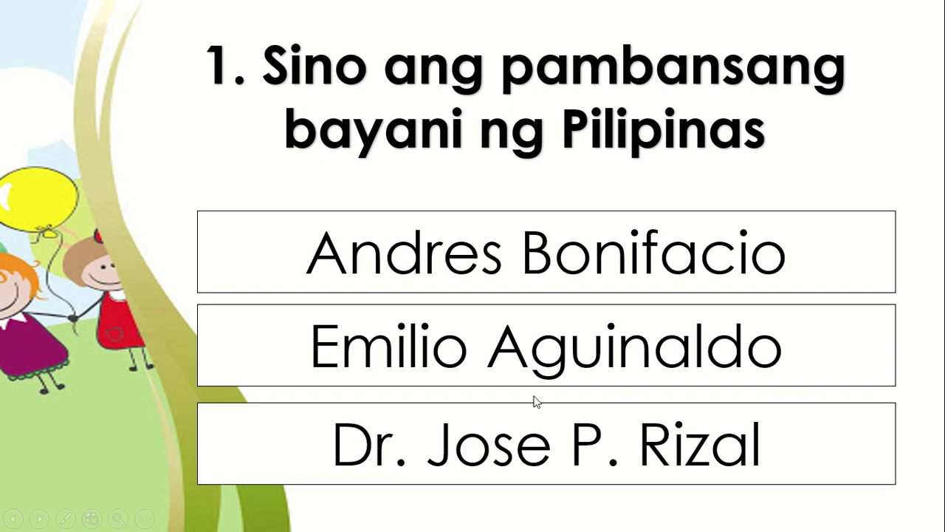
left_click(520, 435)
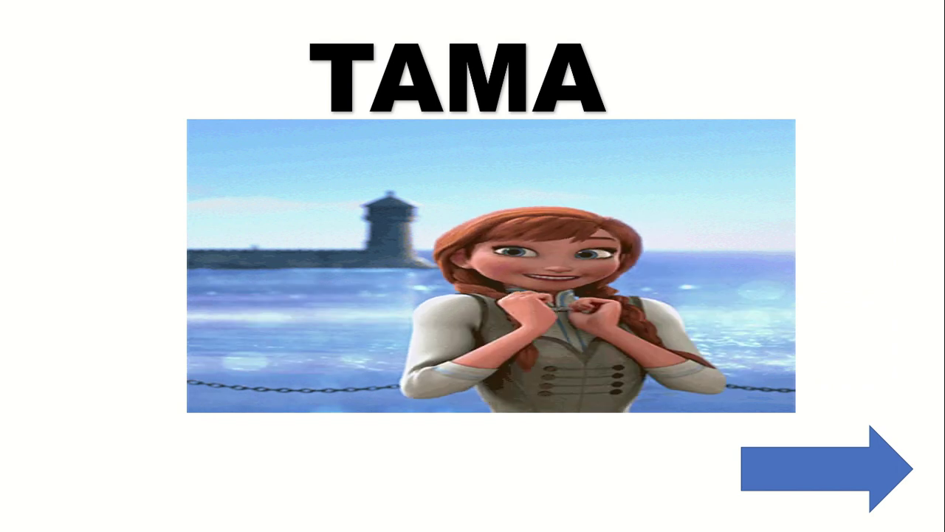
left_click(768, 459)
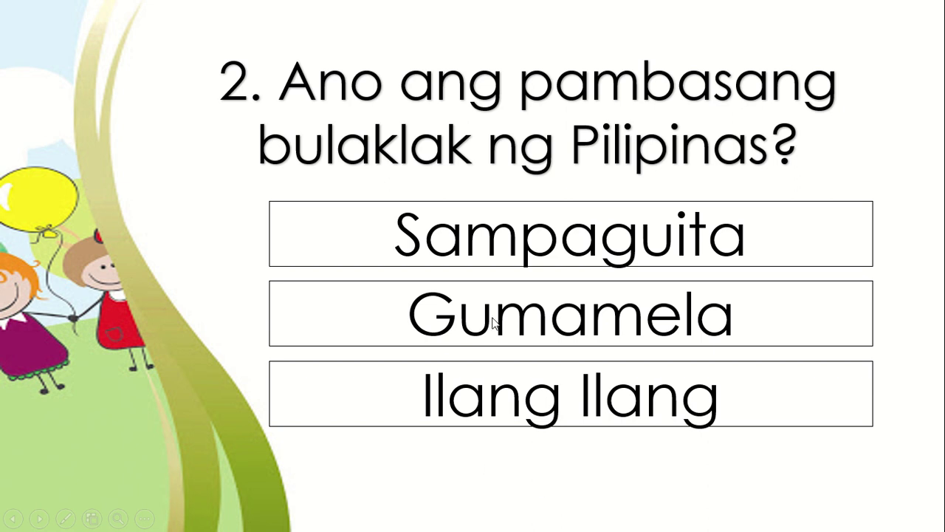
key("Escape")
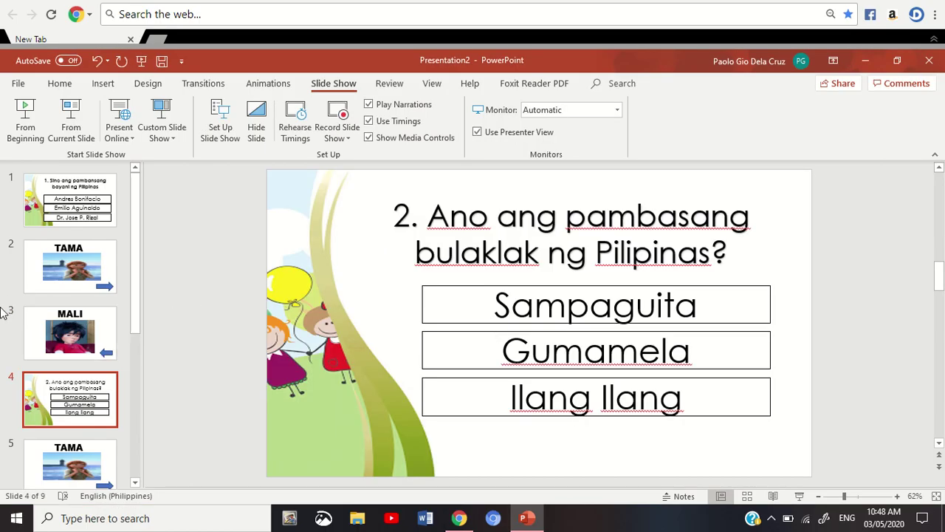